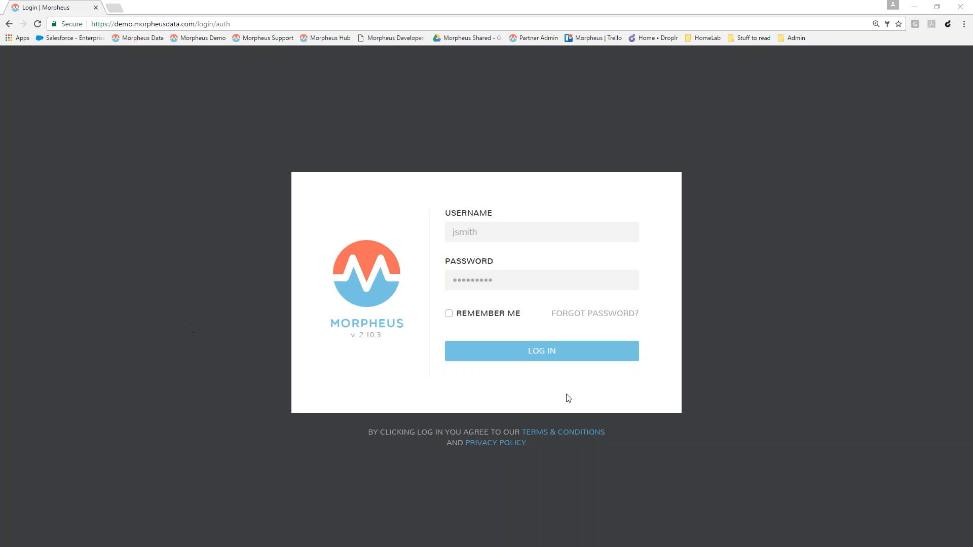
Log in with the prefilled credentials and open the list of infrastructure groups
click(530, 357)
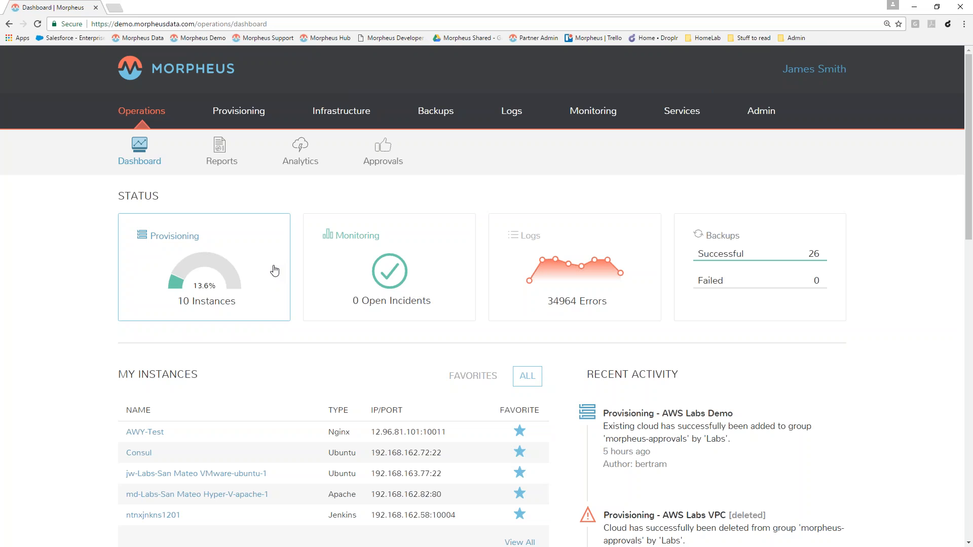
mouse_move(388, 271)
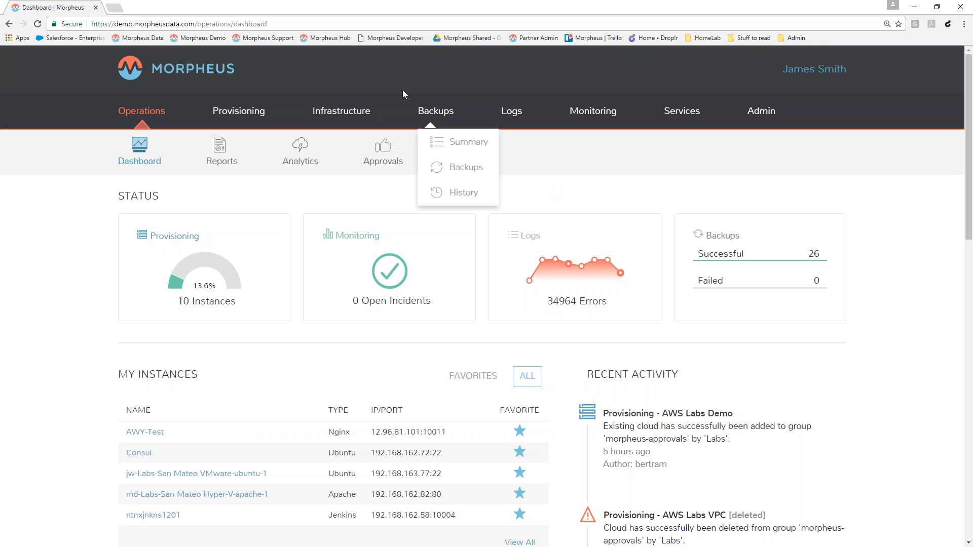
mouse_move(347, 112)
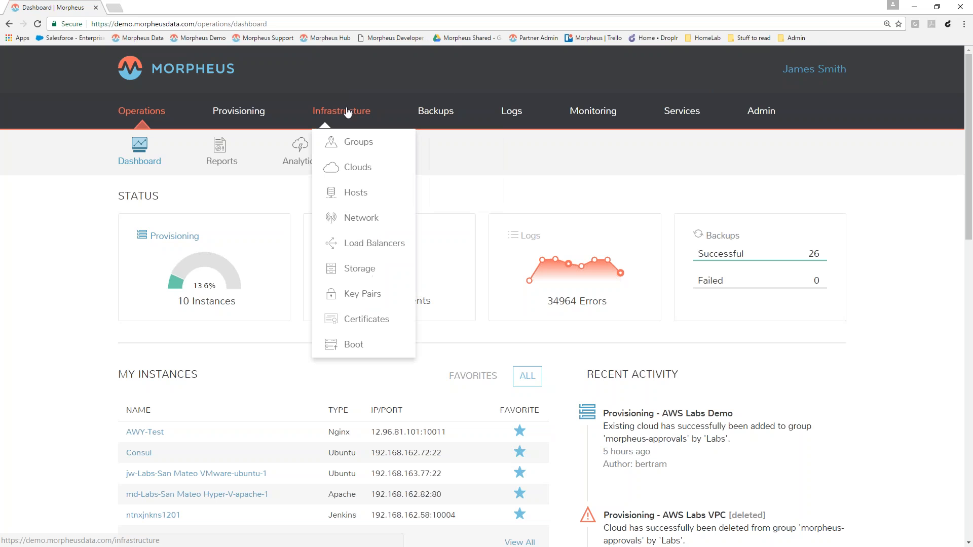
click(354, 146)
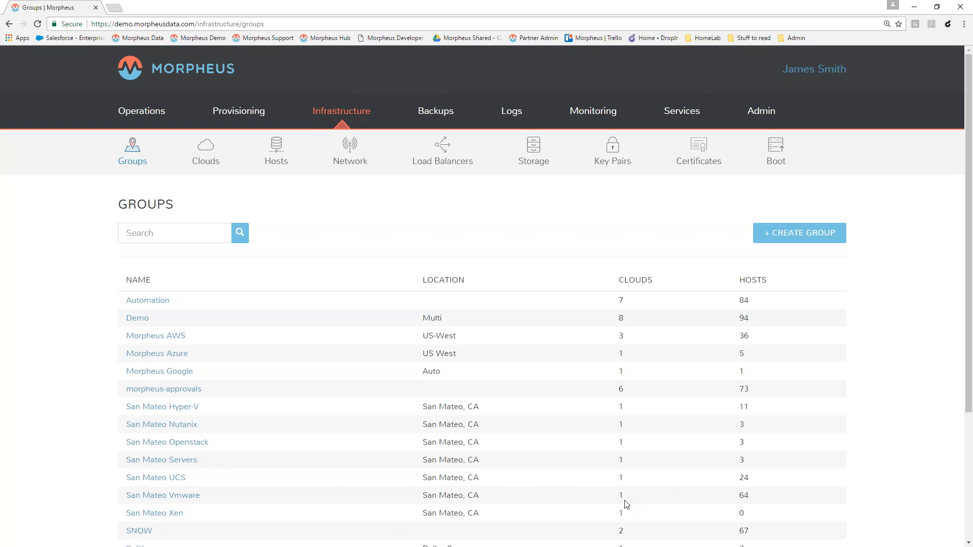
Open the Demo group and examine its active clouds and the public and private cloud types that can be added
drag(628, 496, 608, 498)
click(135, 318)
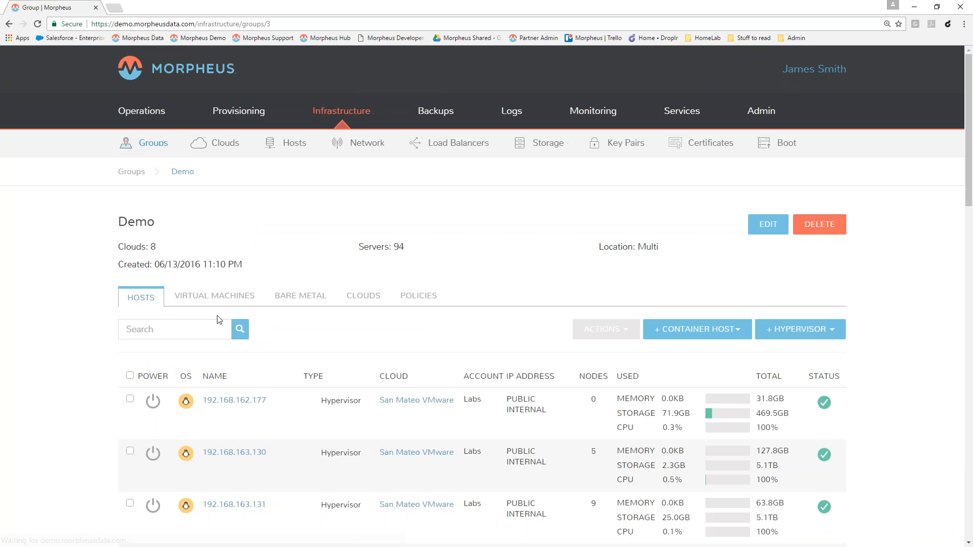
click(365, 300)
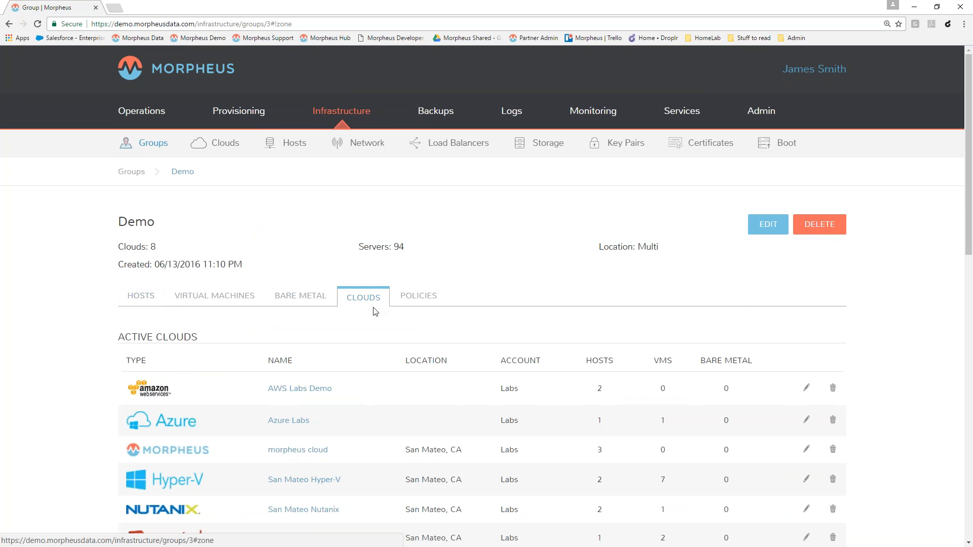
scroll(413, 387, down, 3)
scroll(487, 297, down, 1)
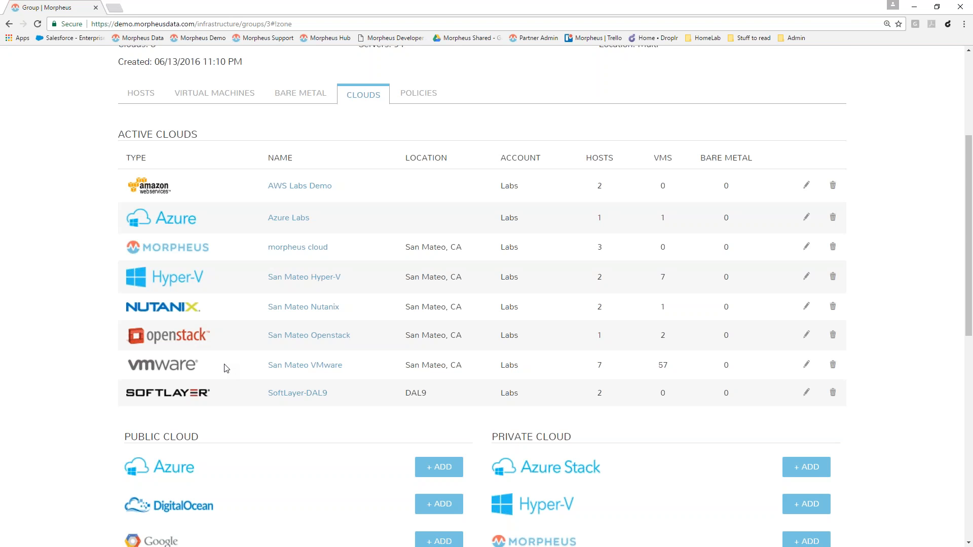
scroll(226, 368, down, 5)
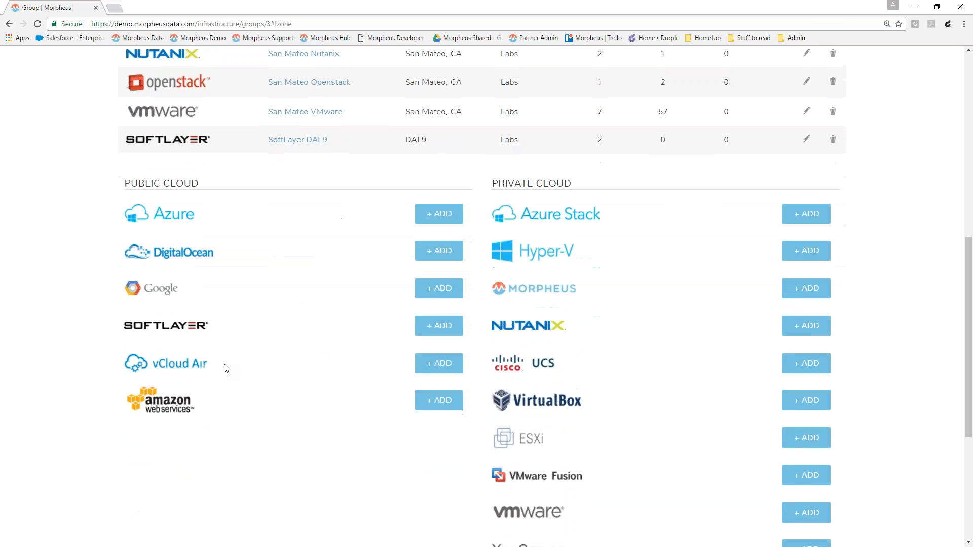
scroll(226, 368, down, 2)
scroll(226, 369, down, 1)
scroll(226, 368, up, 1)
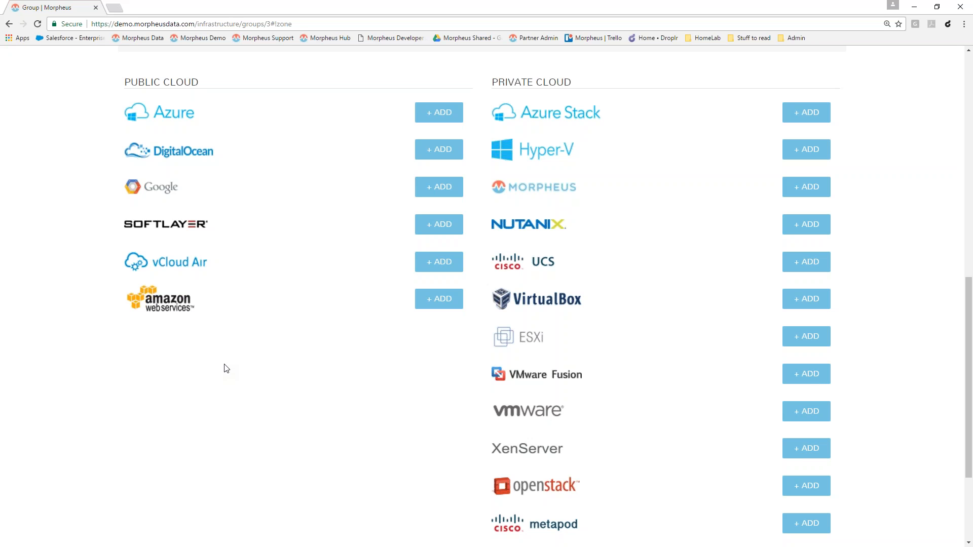
Examine the new cloud form for a VMware private cloud down to its provisioning options, and close it without saving
click(810, 413)
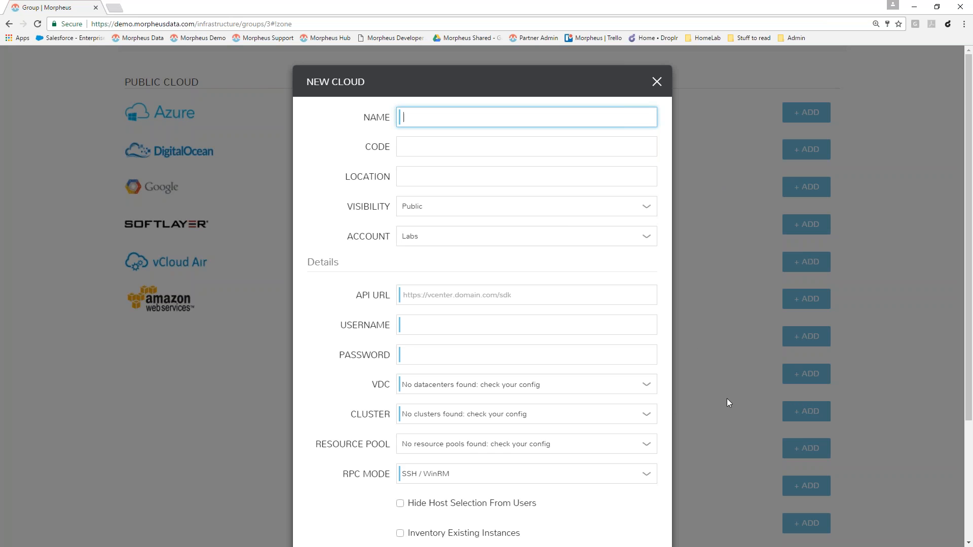
scroll(727, 398, down, 1)
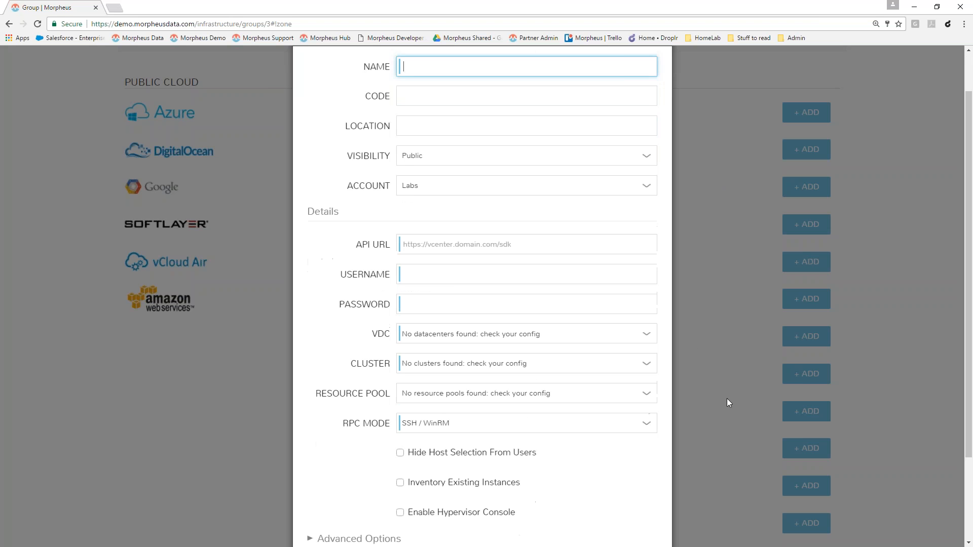
scroll(727, 398, down, 2)
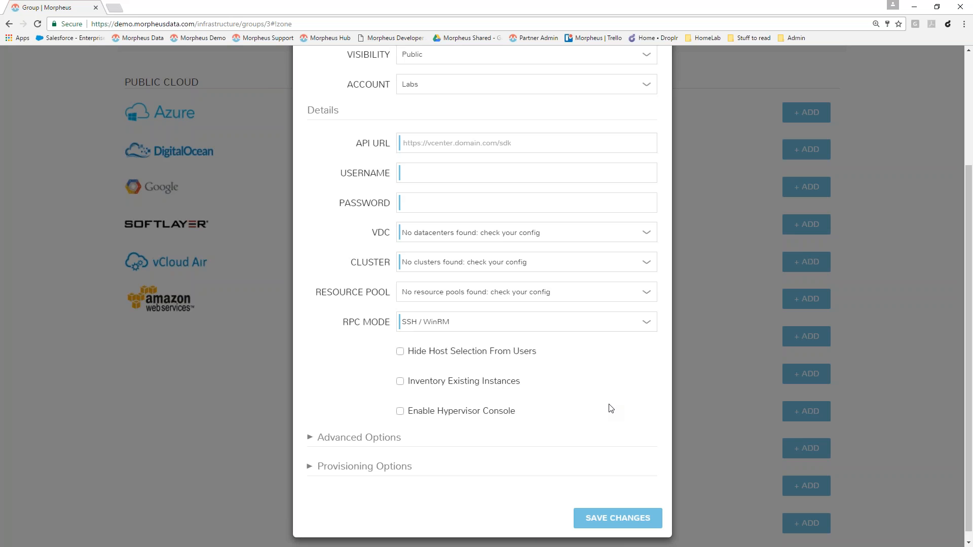
scroll(610, 409, up, 3)
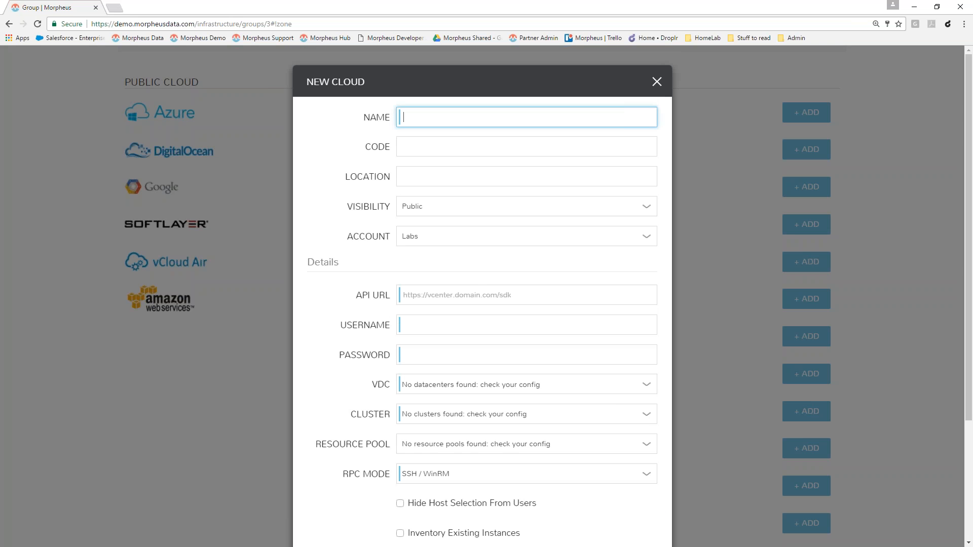
click(656, 82)
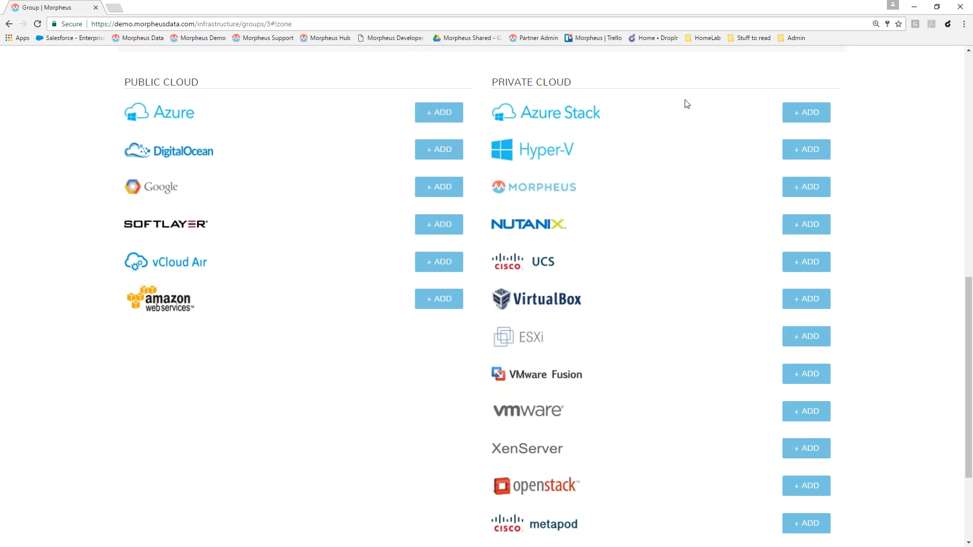
Examine the Create New settings for adding an Azure public cloud, and close the form without saving
click(442, 115)
click(510, 119)
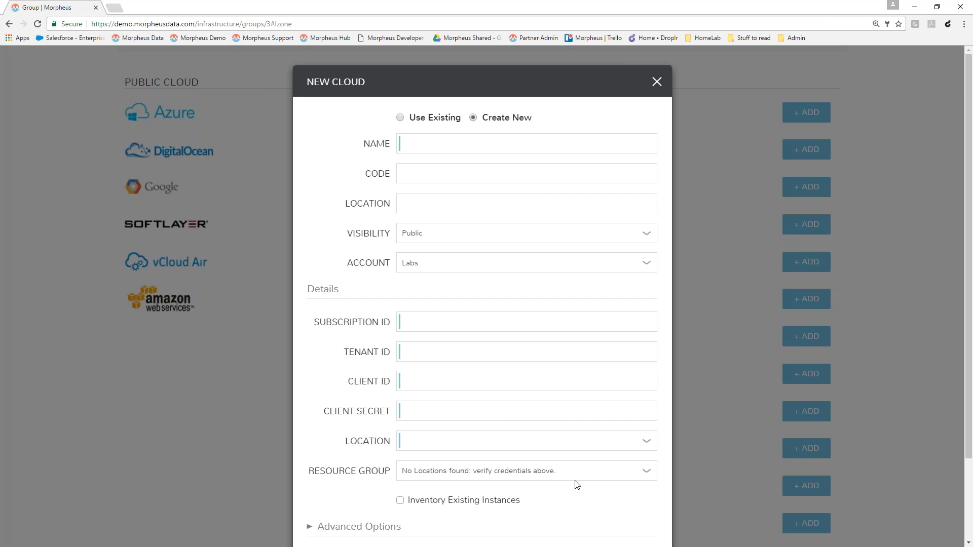
scroll(576, 485, down, 1)
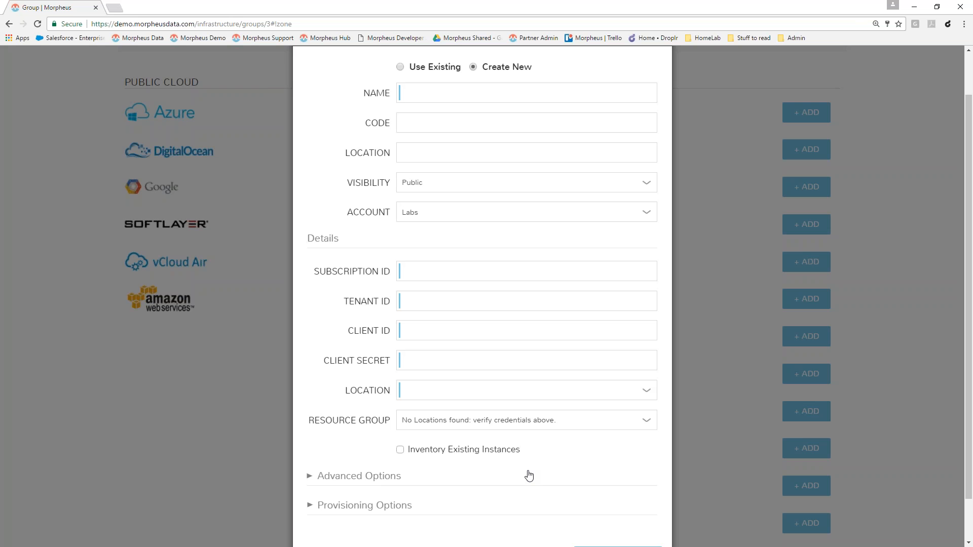
scroll(527, 476, up, 1)
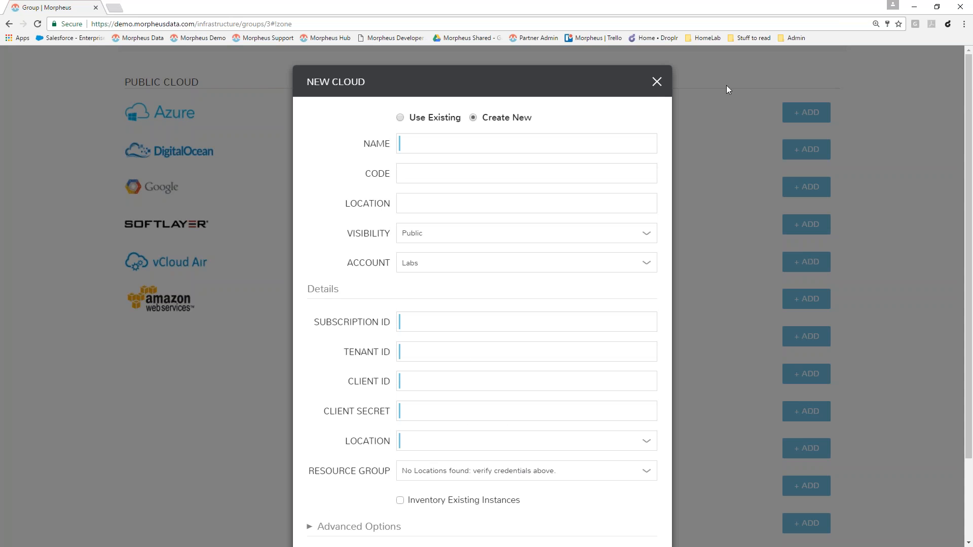
click(656, 83)
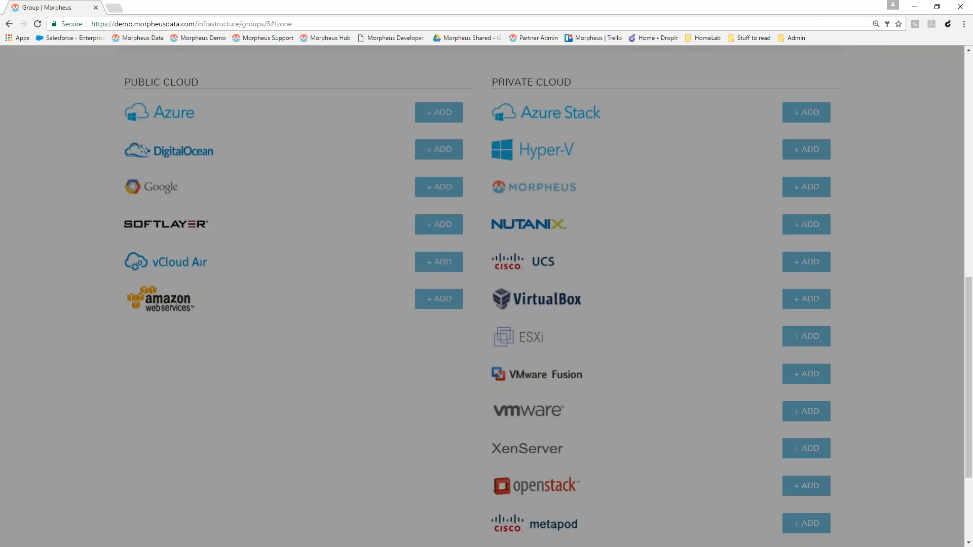
Start a new policy for the Demo group with type Expiration and examine its expiration, renewal, notification and approval settings
scroll(681, 191, up, 10)
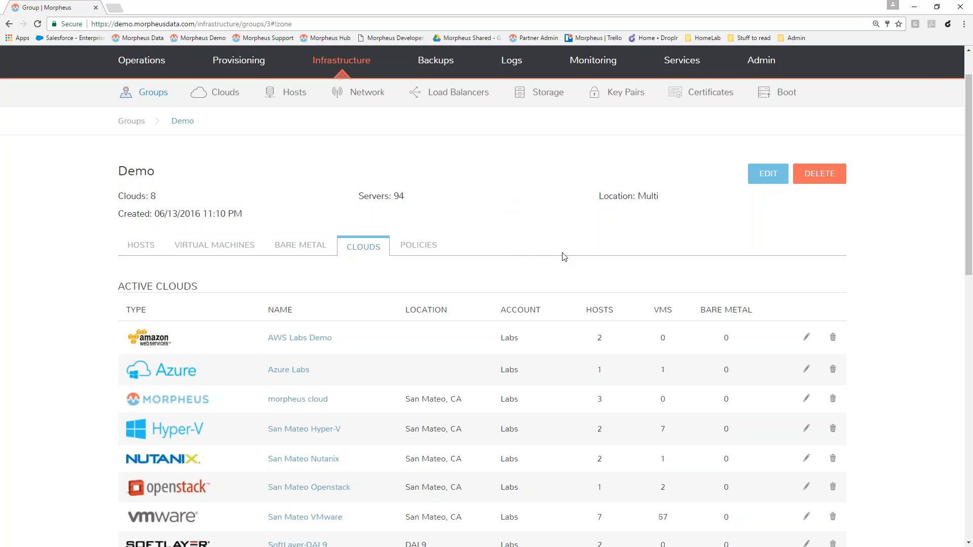
click(419, 249)
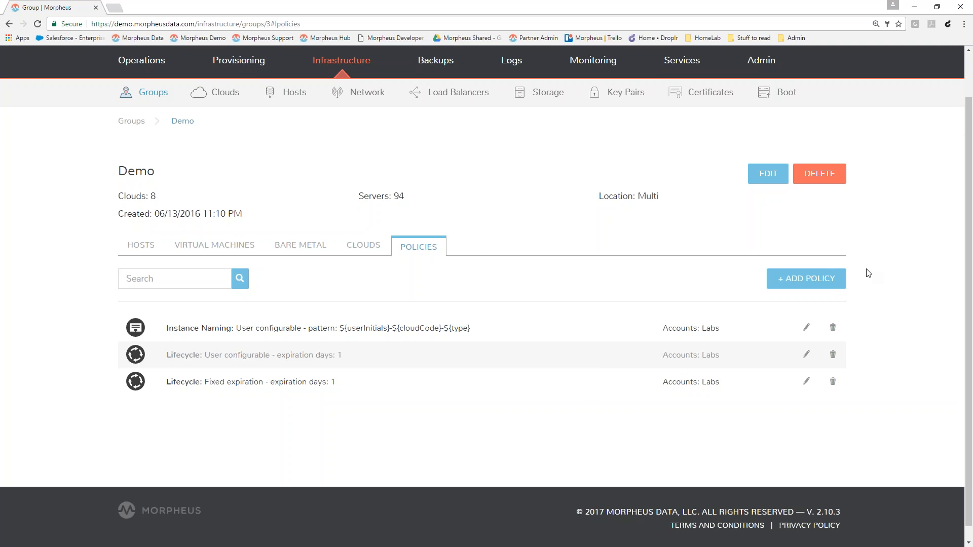
click(819, 279)
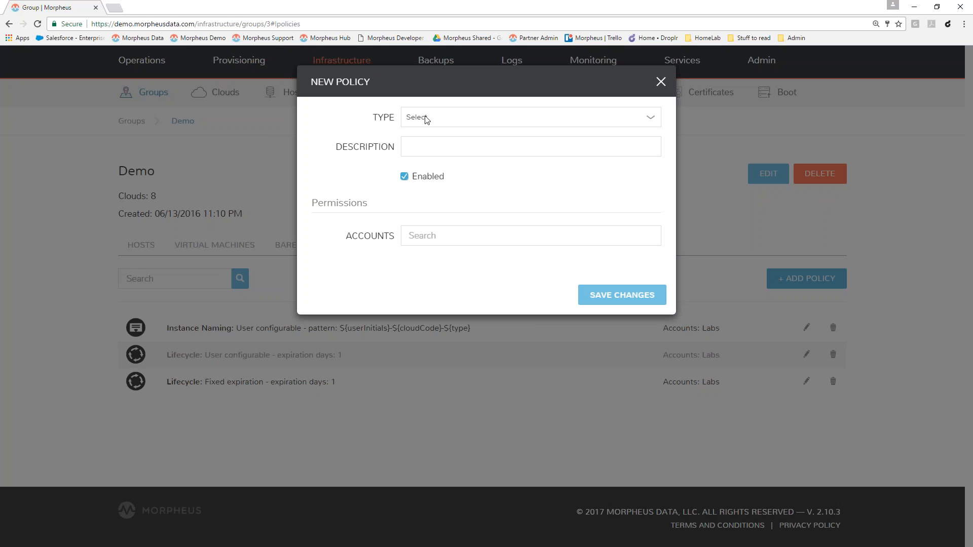
click(427, 120)
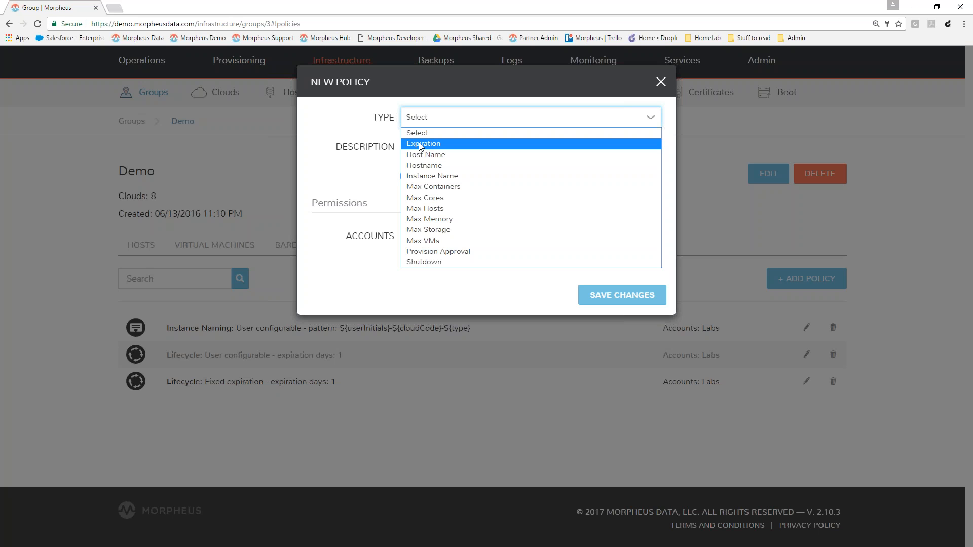
click(420, 144)
scroll(481, 304, down, 1)
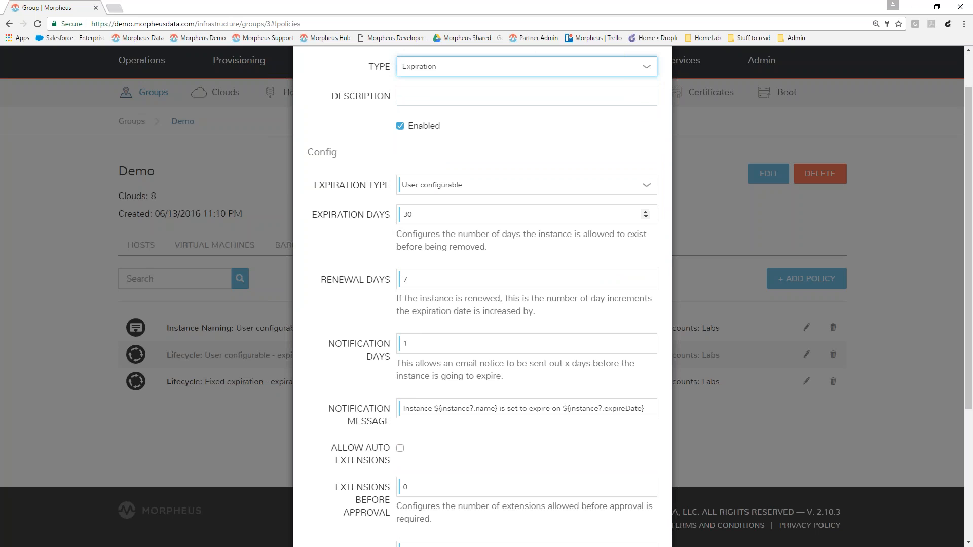
scroll(482, 350, down, 2)
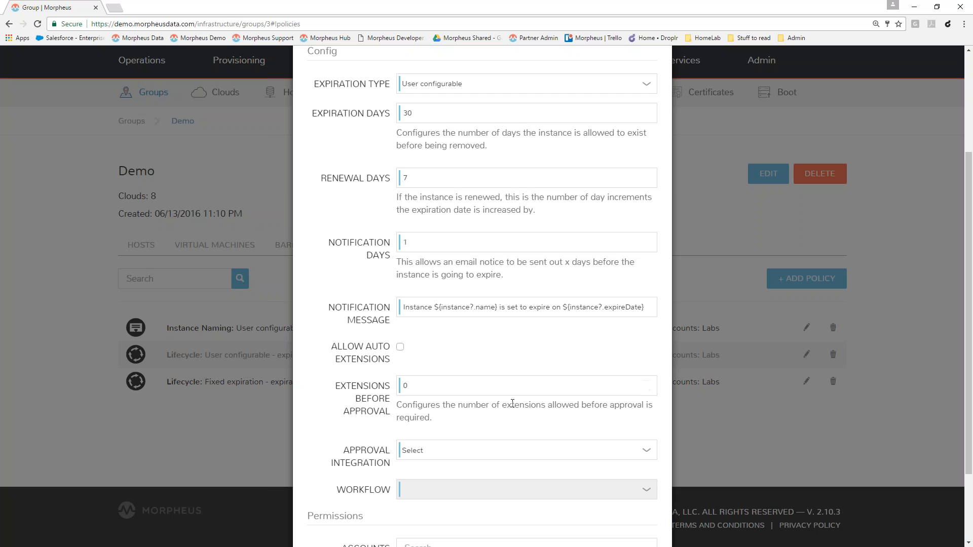
scroll(512, 402, down, 2)
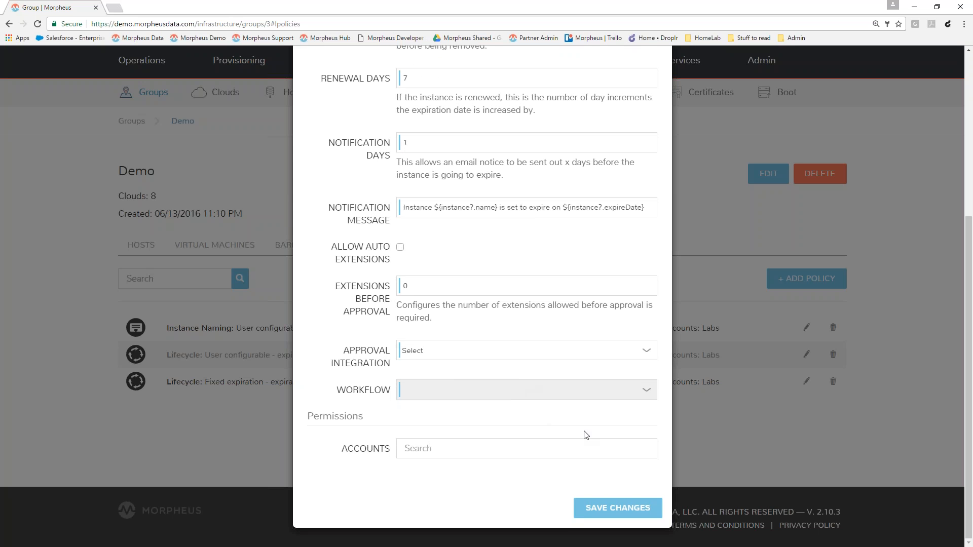
scroll(586, 435, up, 5)
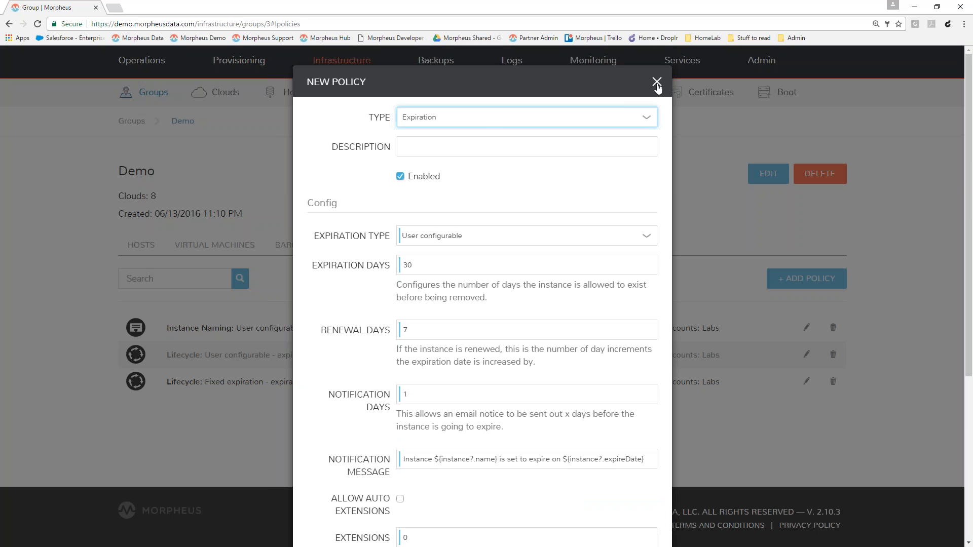
Switch the new policy's type to Instance Name, look through the naming types and other policy types, and close the form without saving
click(477, 124)
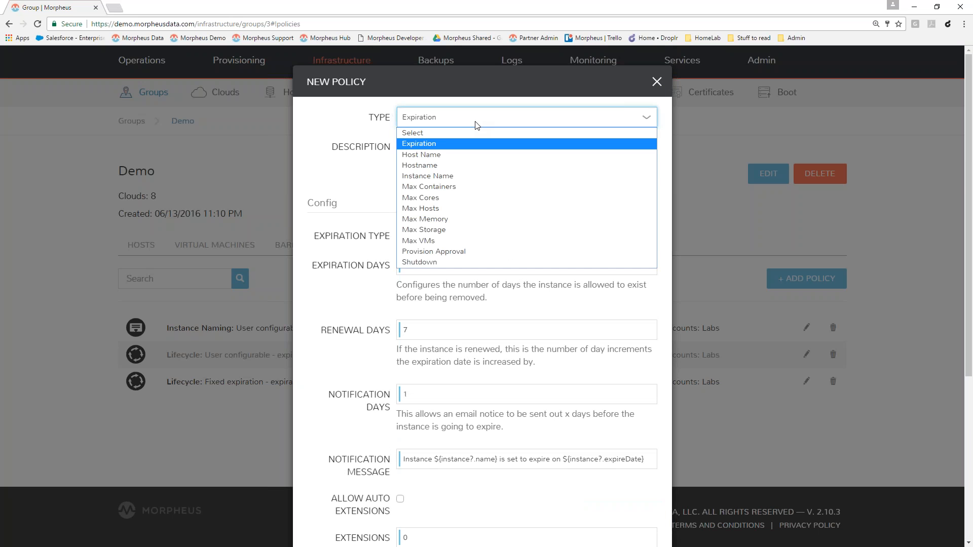
click(418, 175)
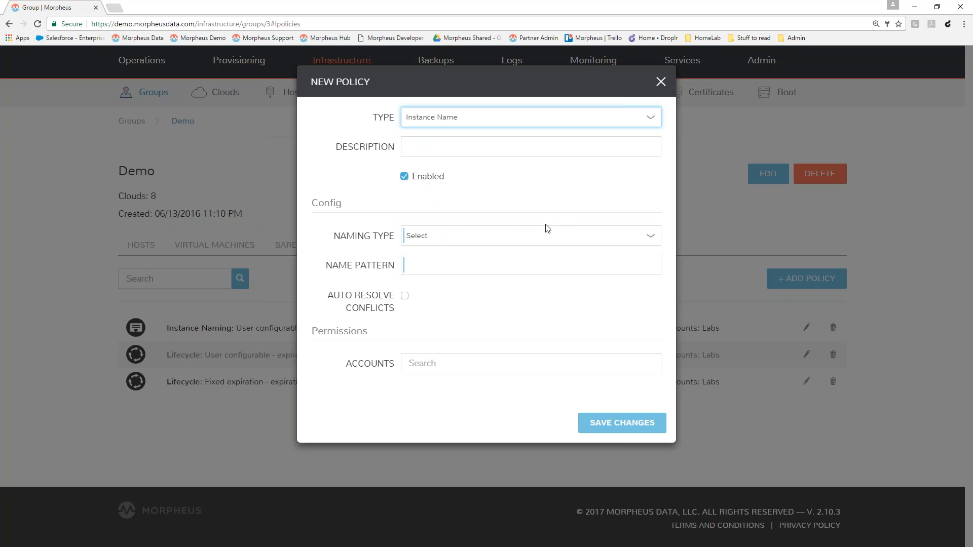
click(433, 240)
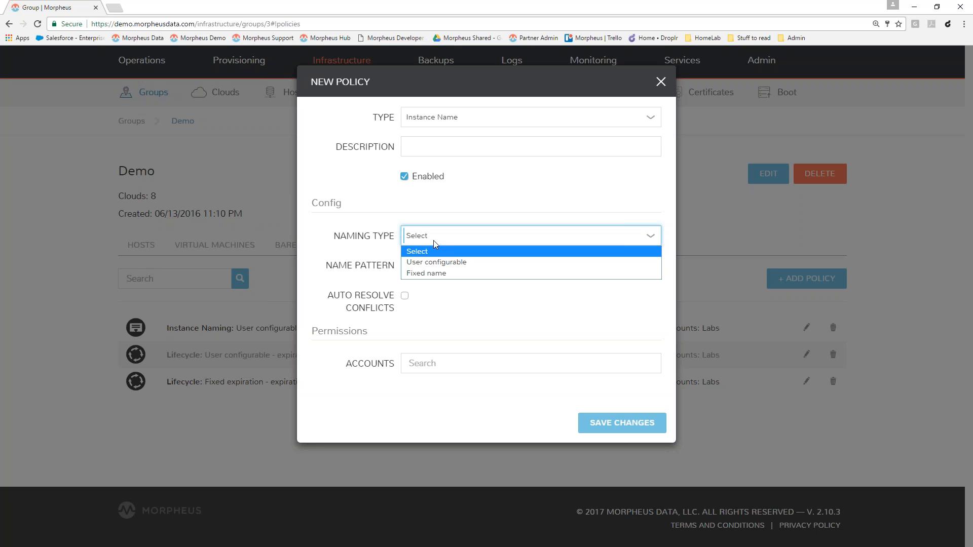
click(443, 237)
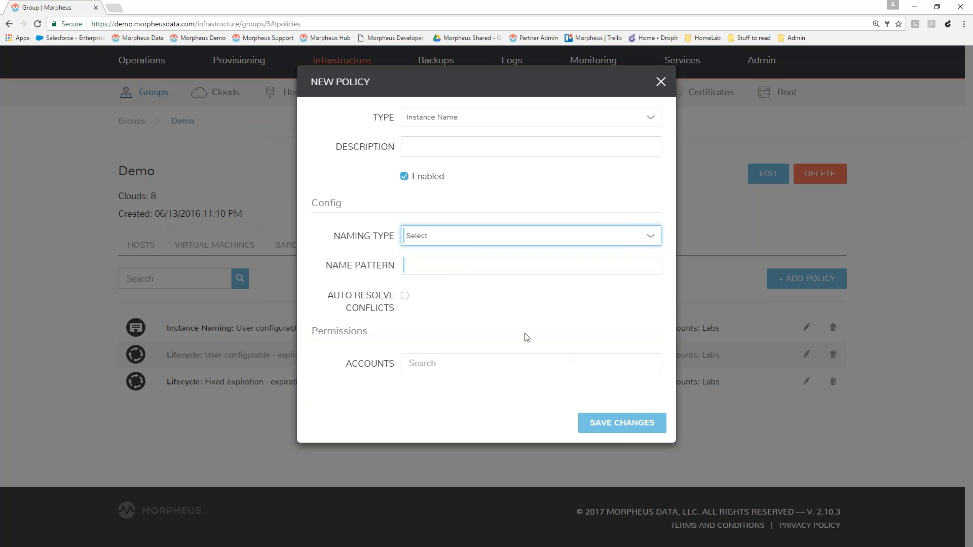
click(538, 120)
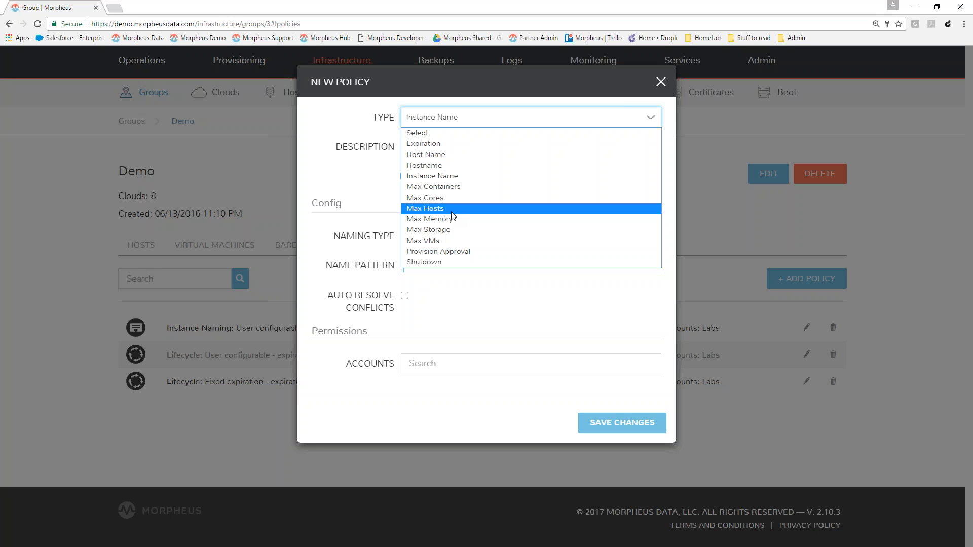
click(682, 83)
click(682, 83)
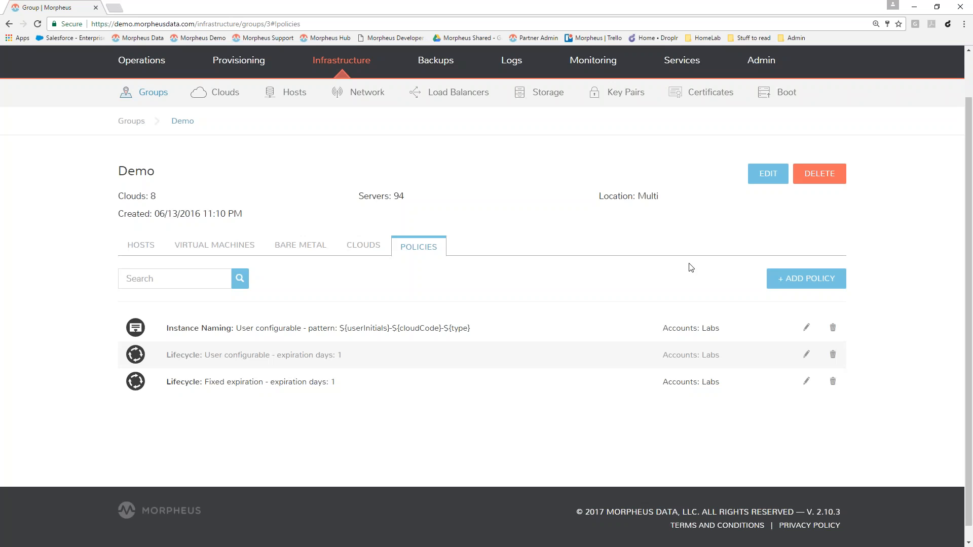
Show the Demo group's hosts and look through the container host types that can be added
click(134, 248)
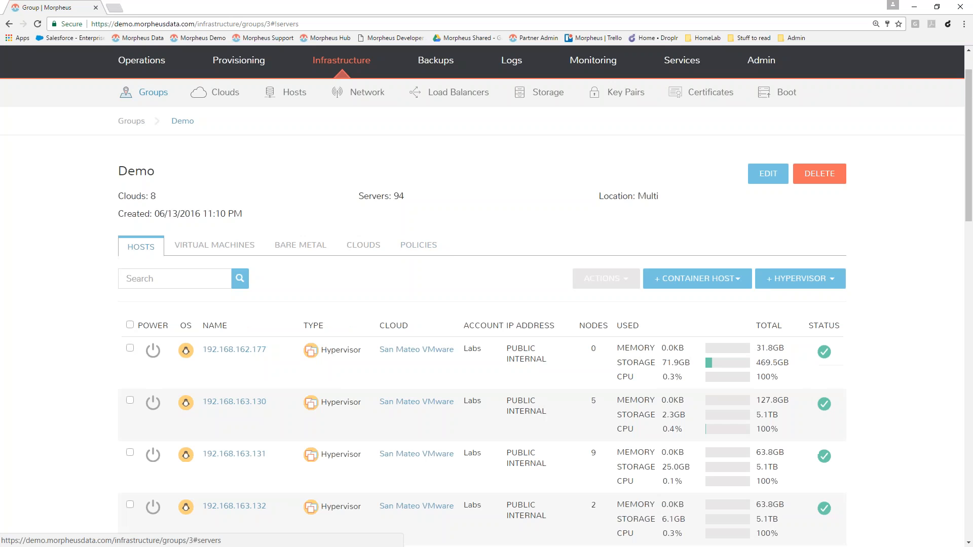
click(711, 282)
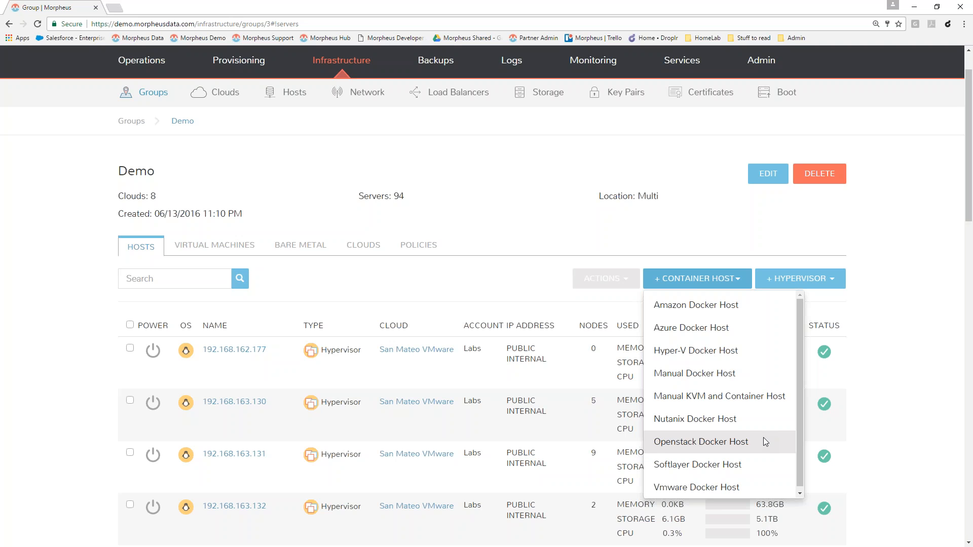
scroll(764, 441, down, 1)
scroll(763, 438, down, 1)
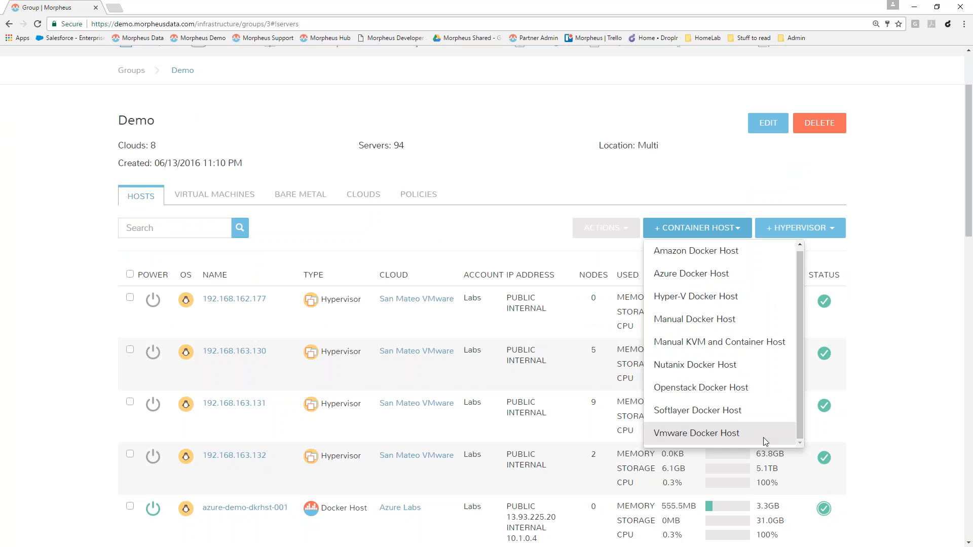
Go to the provisioned instances and start creating a new instance
scroll(765, 441, up, 2)
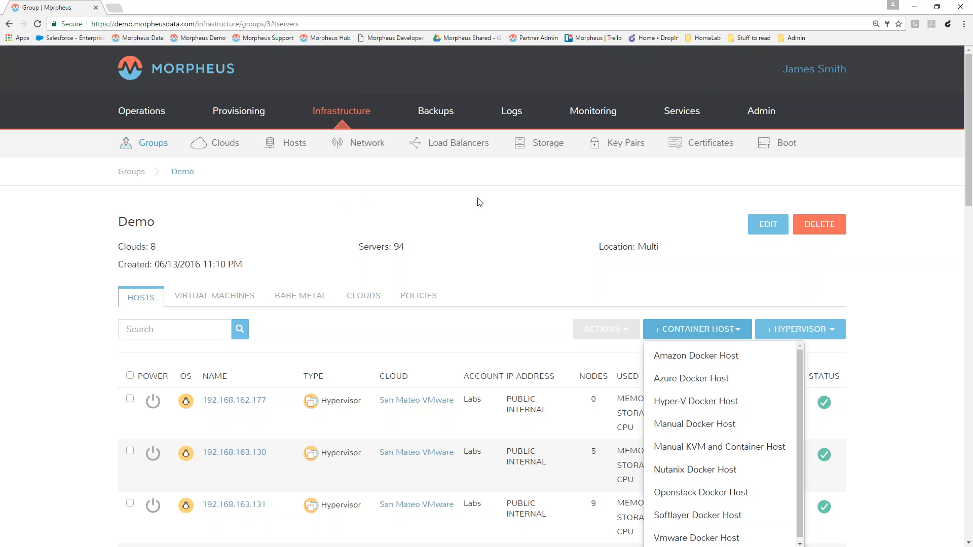
click(231, 114)
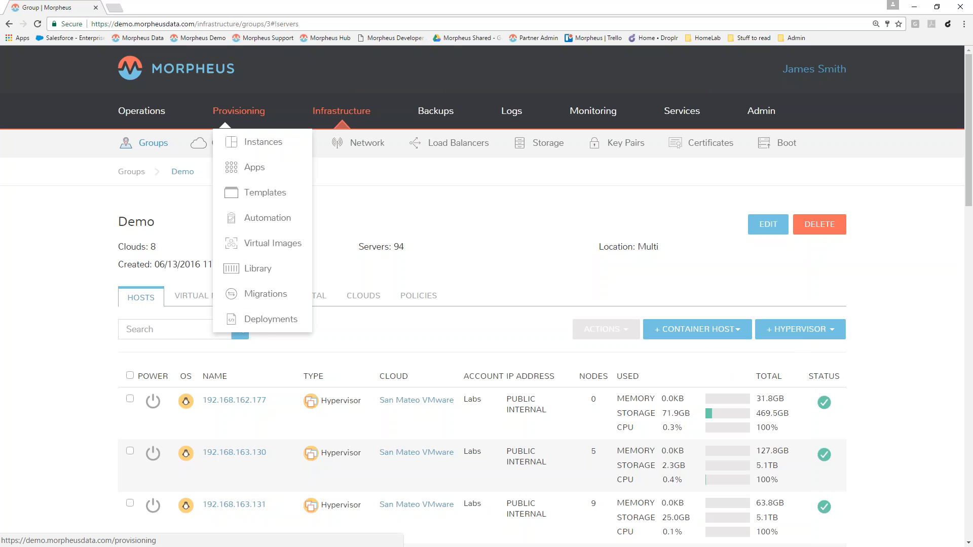
click(250, 147)
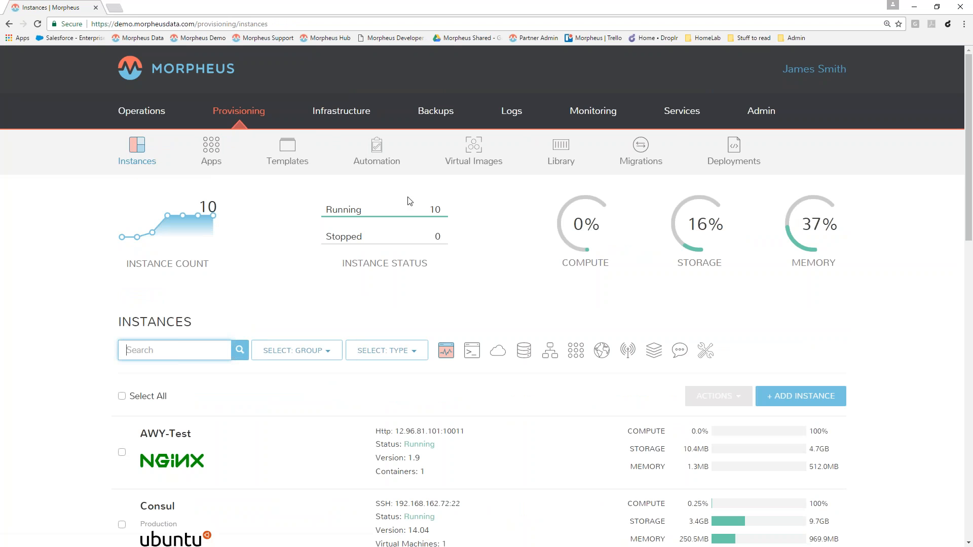
click(808, 402)
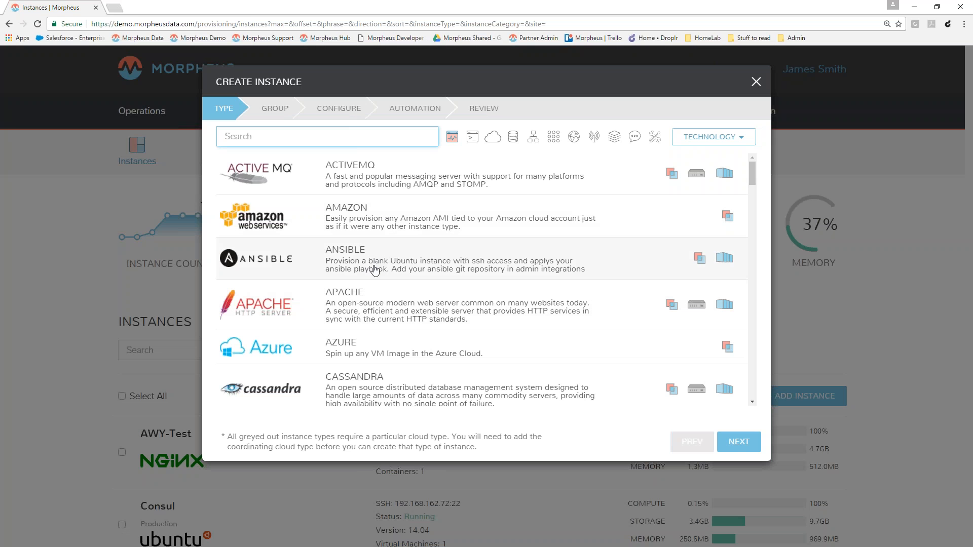
Look through the catalog of instance types that can be provisioned and the technologies each one supports
scroll(375, 268, down, 4)
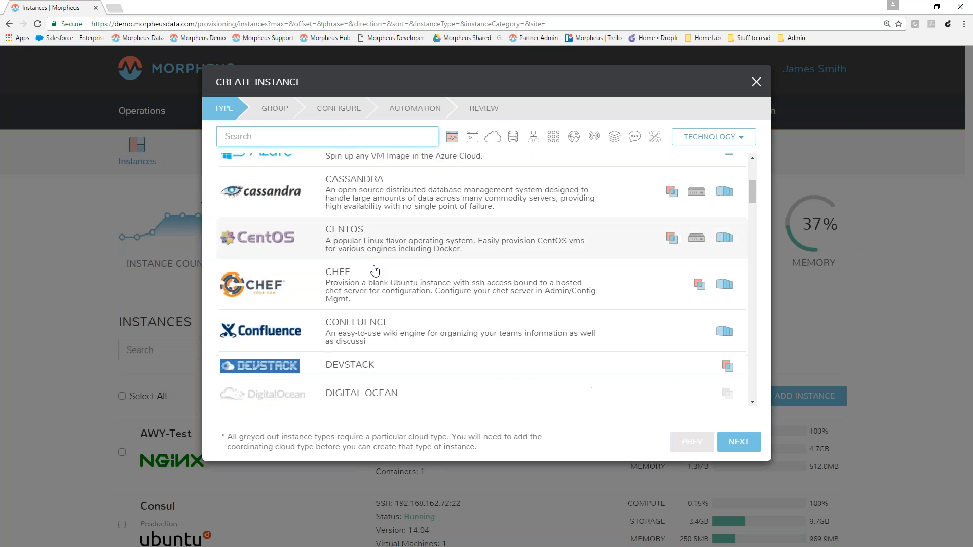
scroll(375, 269, down, 4)
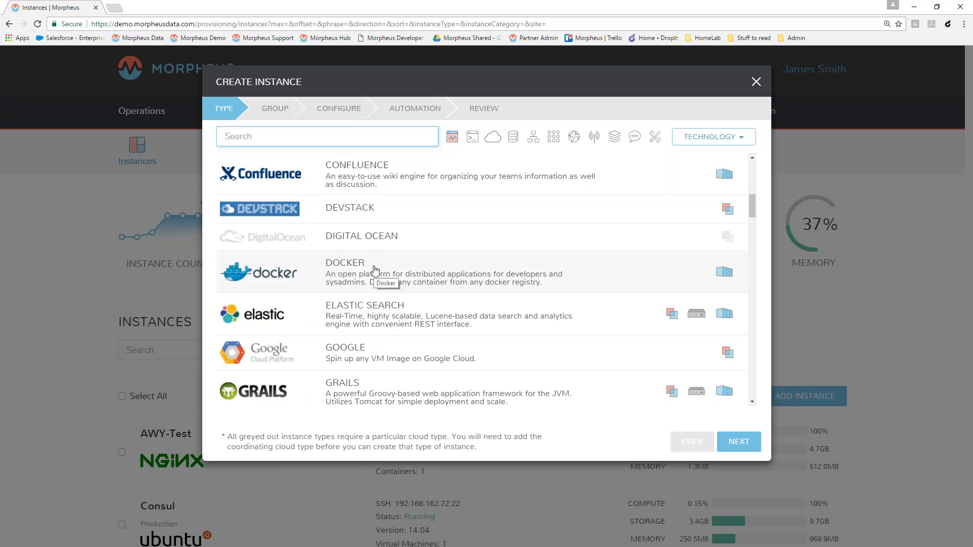
scroll(375, 269, down, 3)
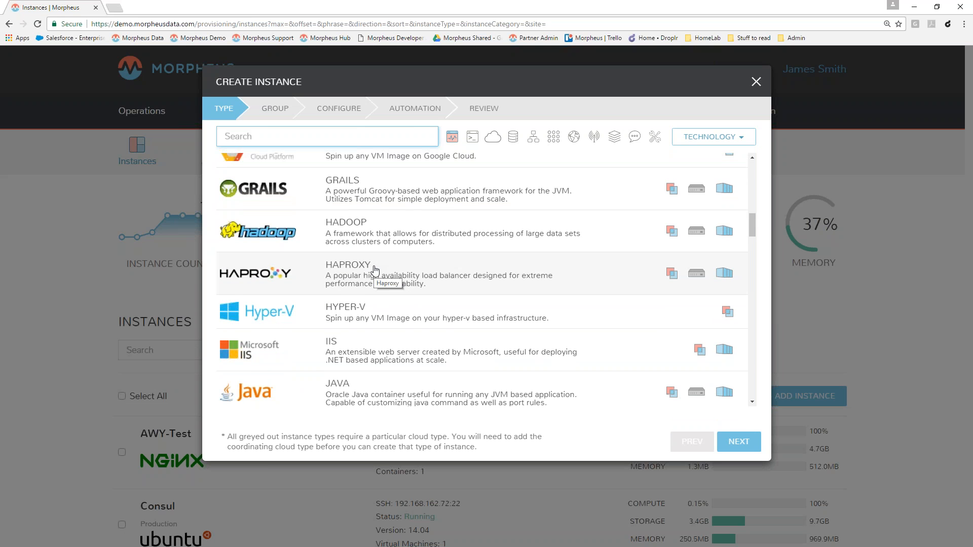
scroll(375, 270, up, 10)
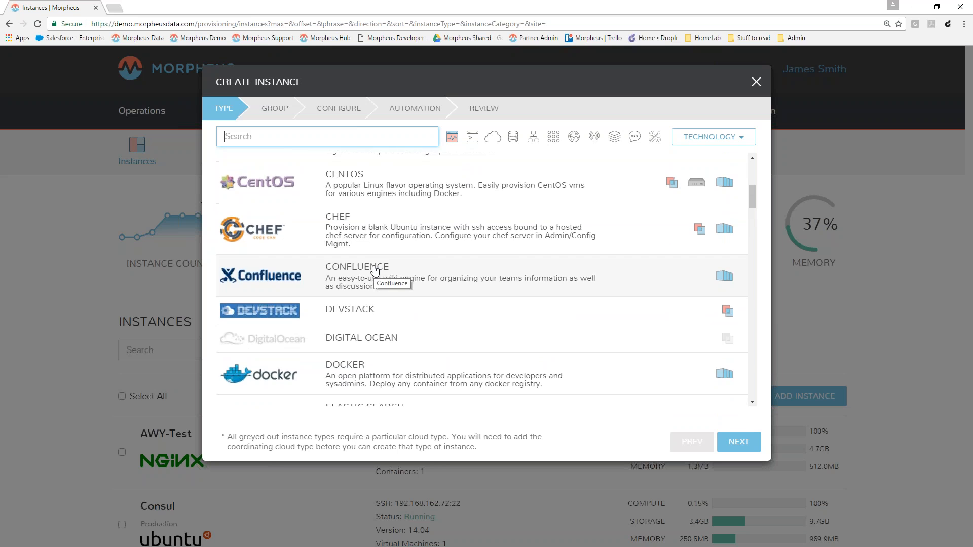
scroll(375, 269, up, 2)
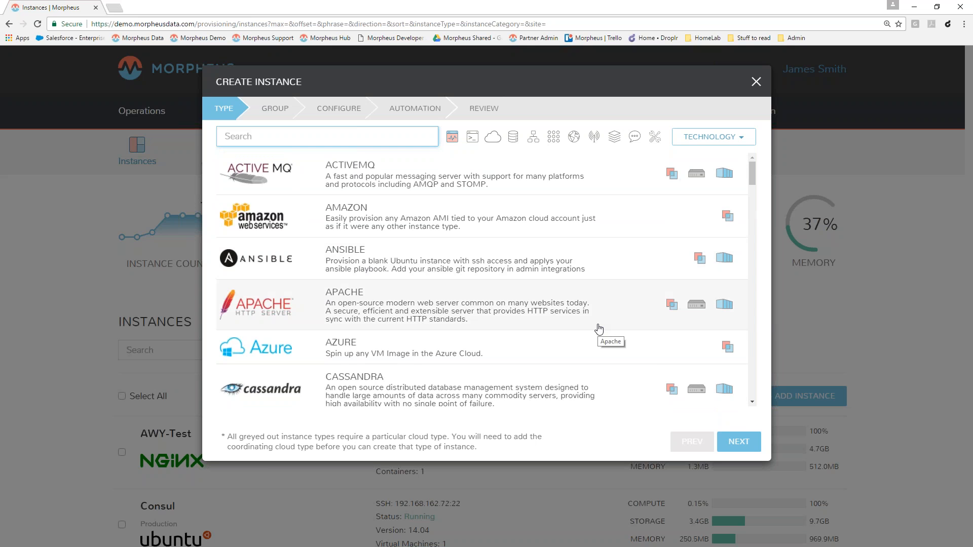
scroll(599, 354, down, 1)
scroll(599, 355, down, 3)
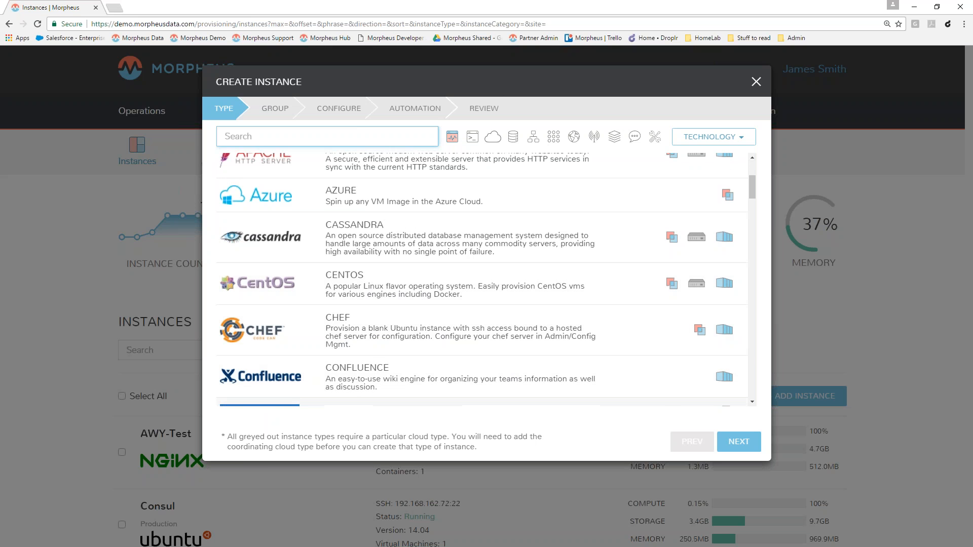
scroll(482, 347, down, 4)
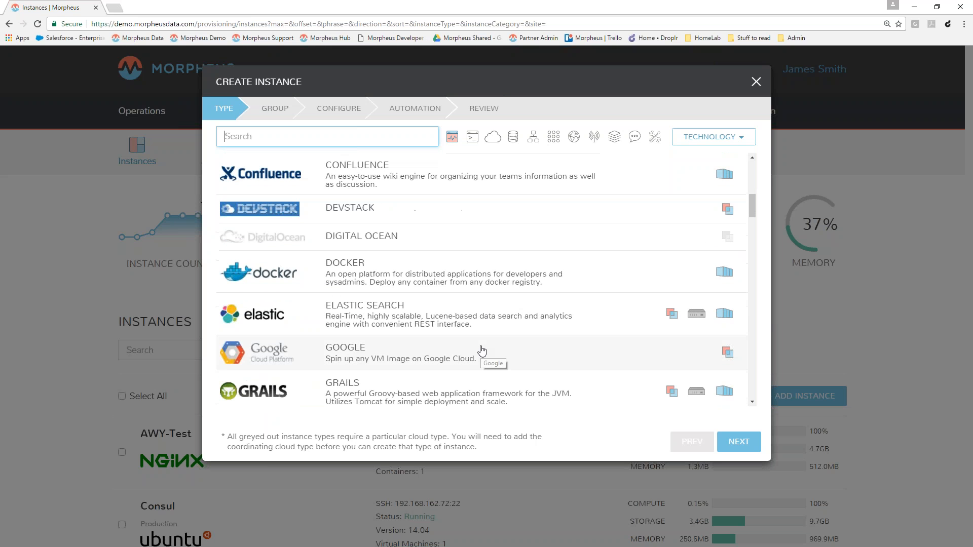
scroll(482, 350, down, 3)
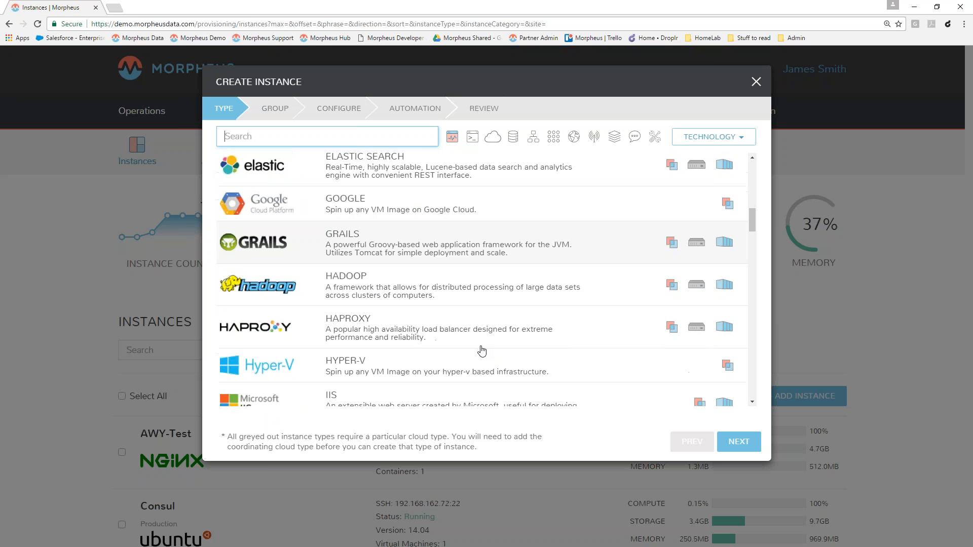
scroll(482, 350, up, 10)
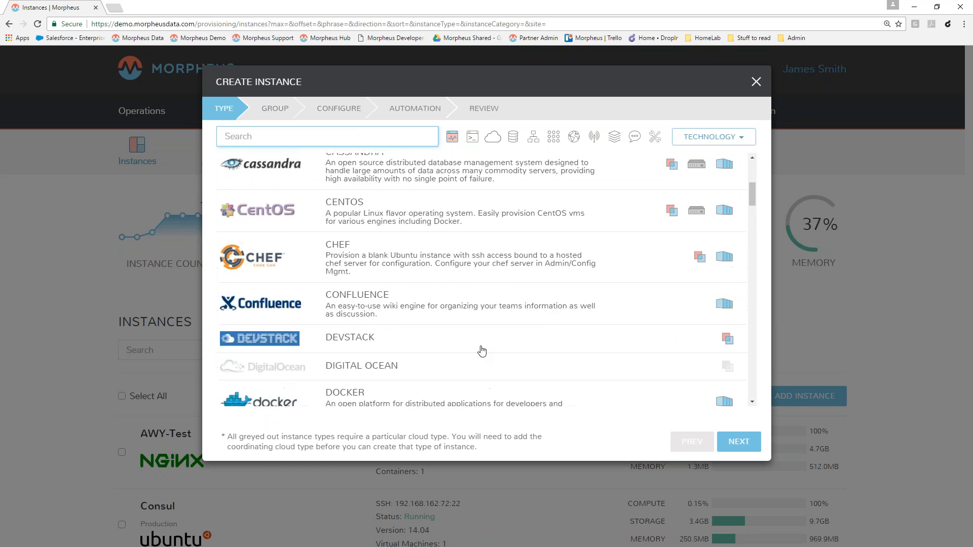
scroll(482, 350, up, 1)
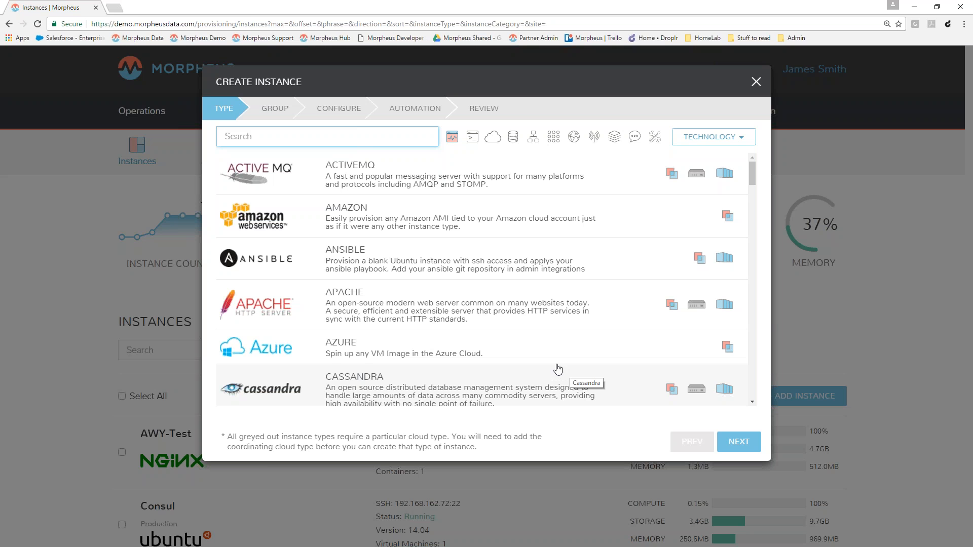
Choose MySQL as the new instance's type and continue to the group settings
scroll(446, 325, down, 6)
scroll(445, 324, down, 4)
scroll(446, 325, down, 1)
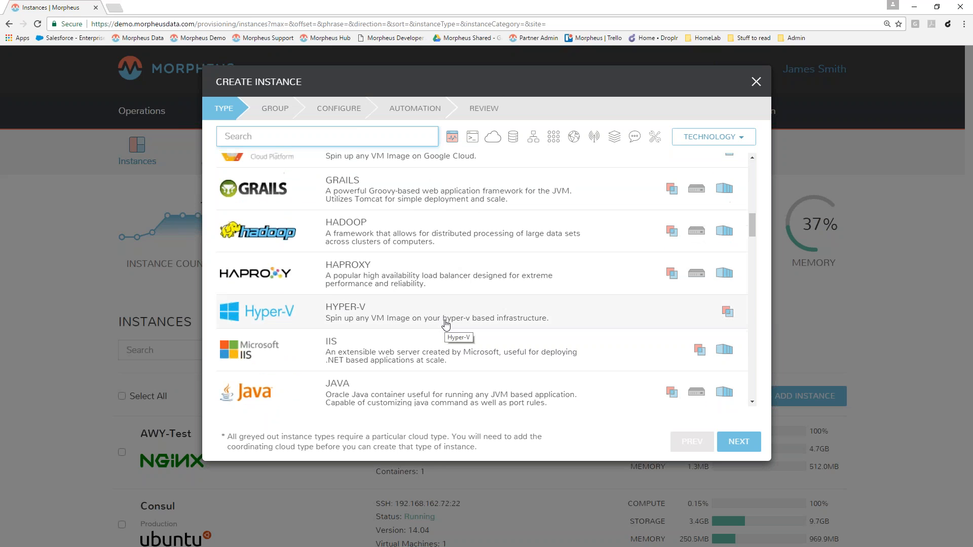
scroll(446, 325, down, 7)
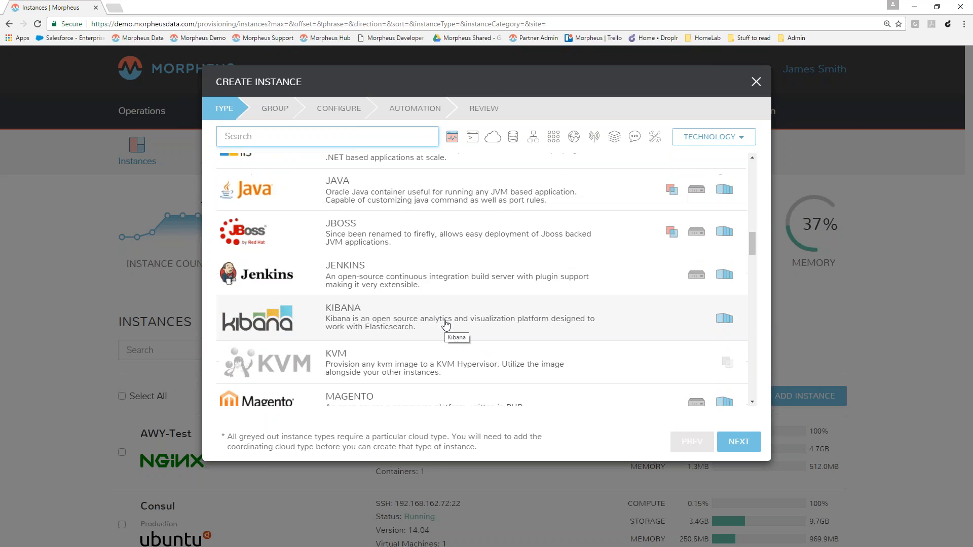
scroll(446, 325, down, 3)
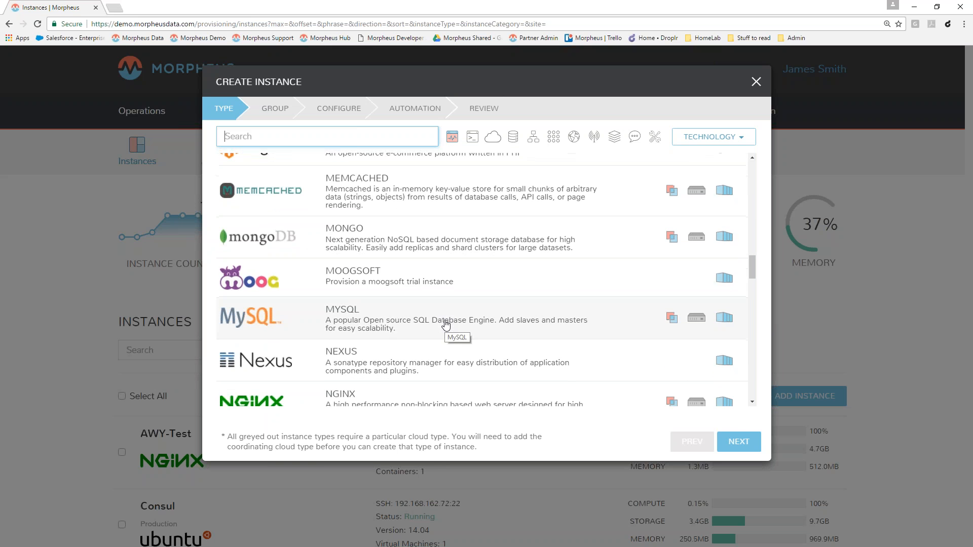
click(365, 274)
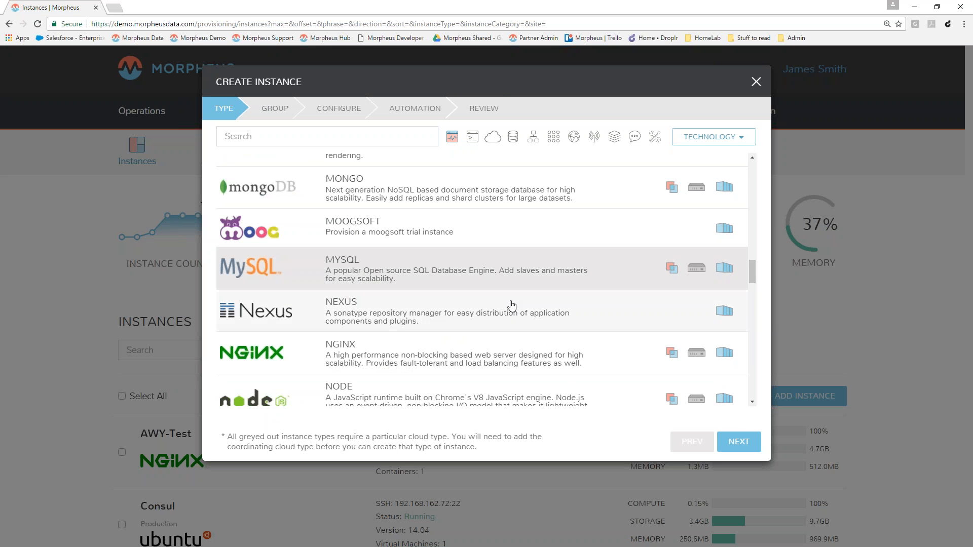
click(753, 448)
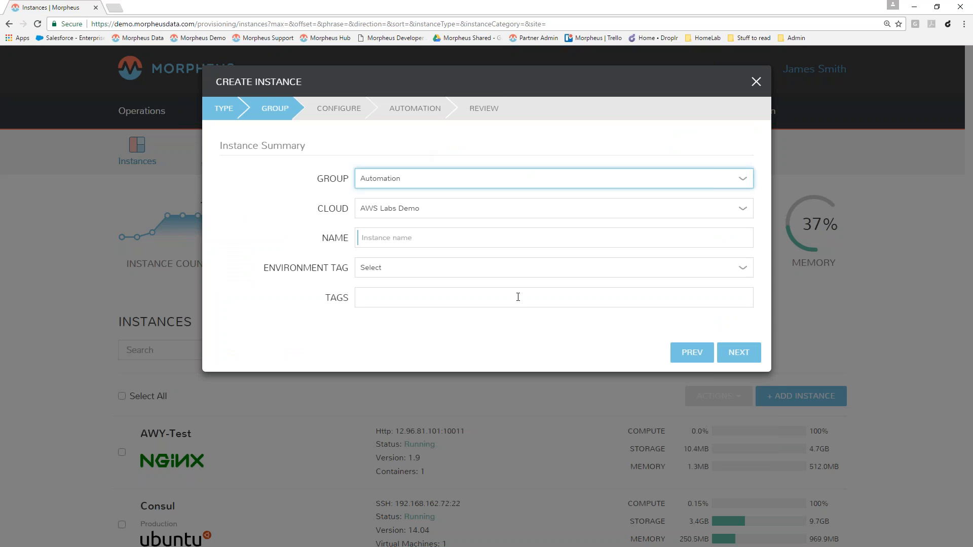
Assign the new instance to the Demo group and the morpheus cloud
click(426, 184)
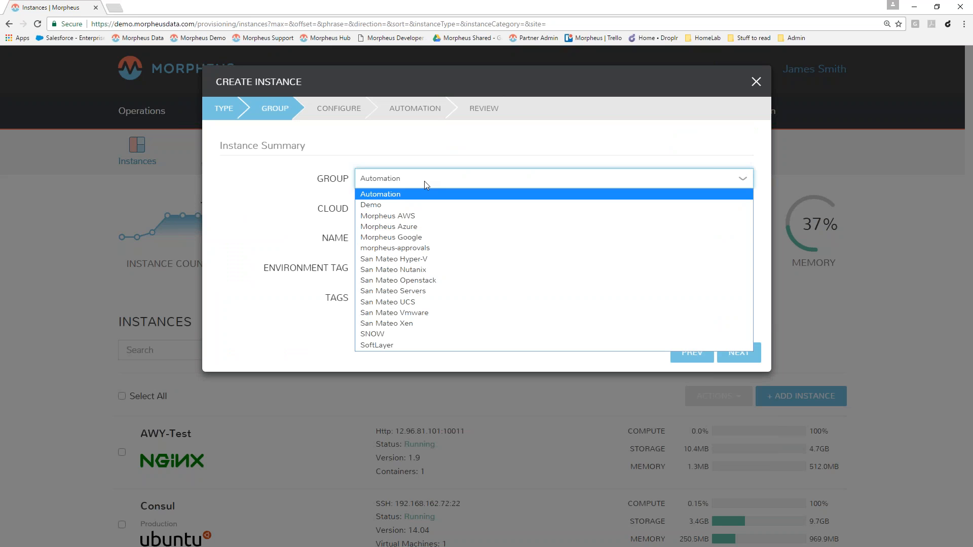
click(377, 207)
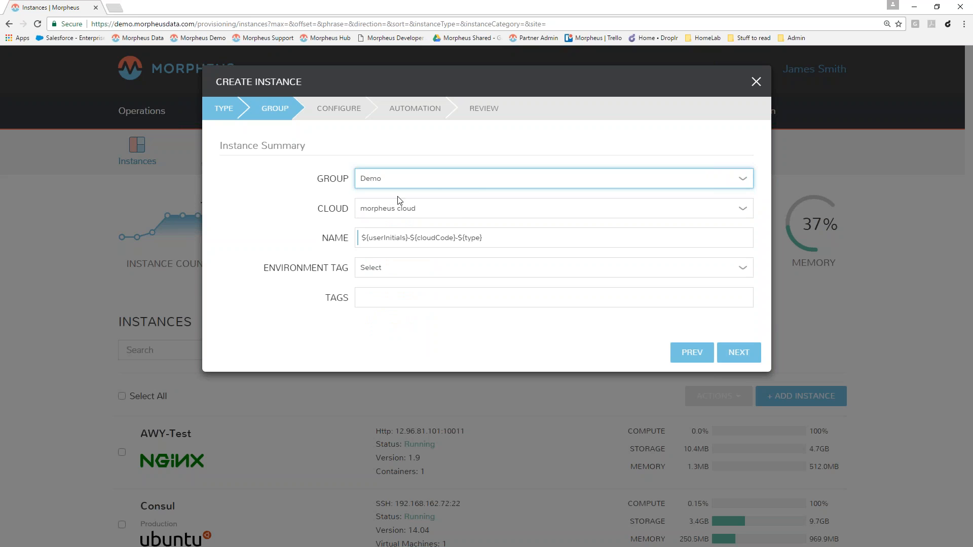
click(462, 209)
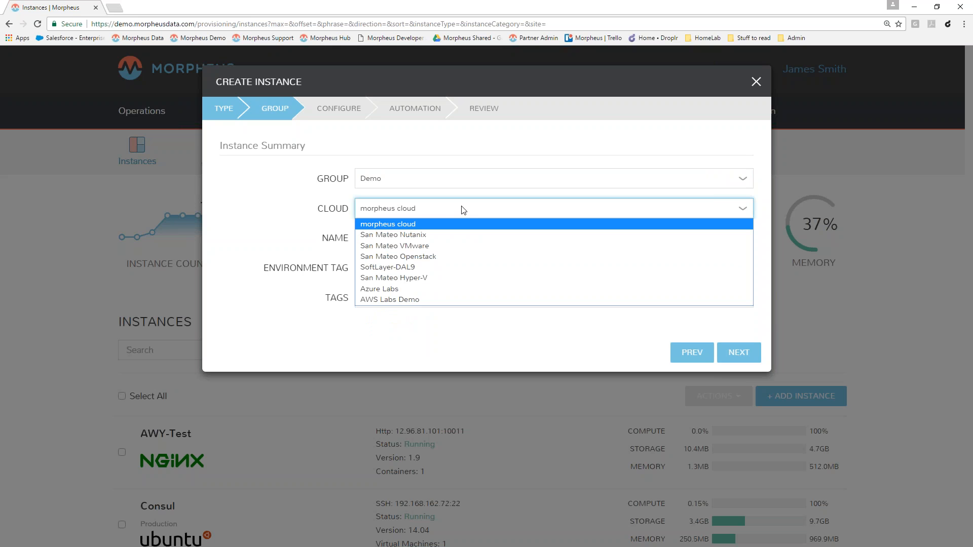
click(382, 224)
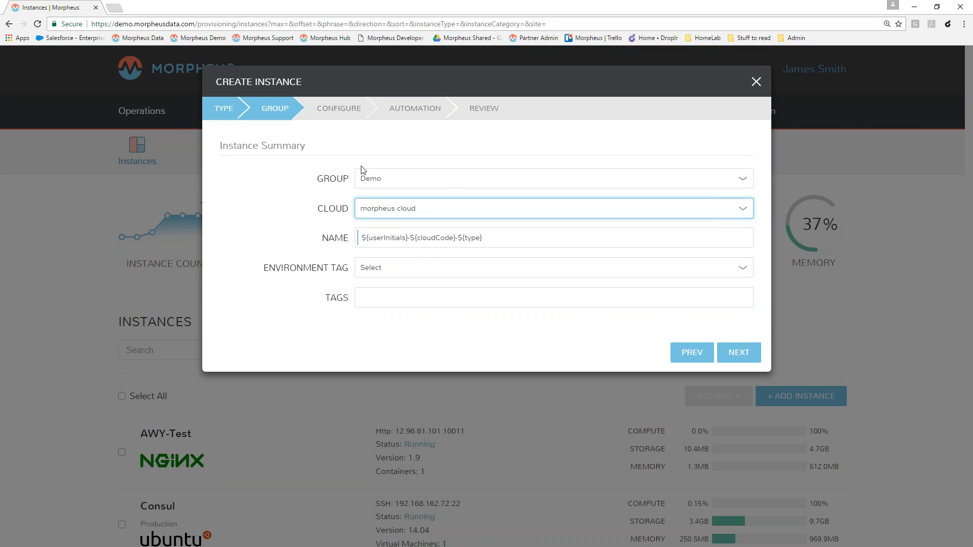
Keep the policy-based instance name, set the environment tag to Test, and continue to the configuration options
click(519, 241)
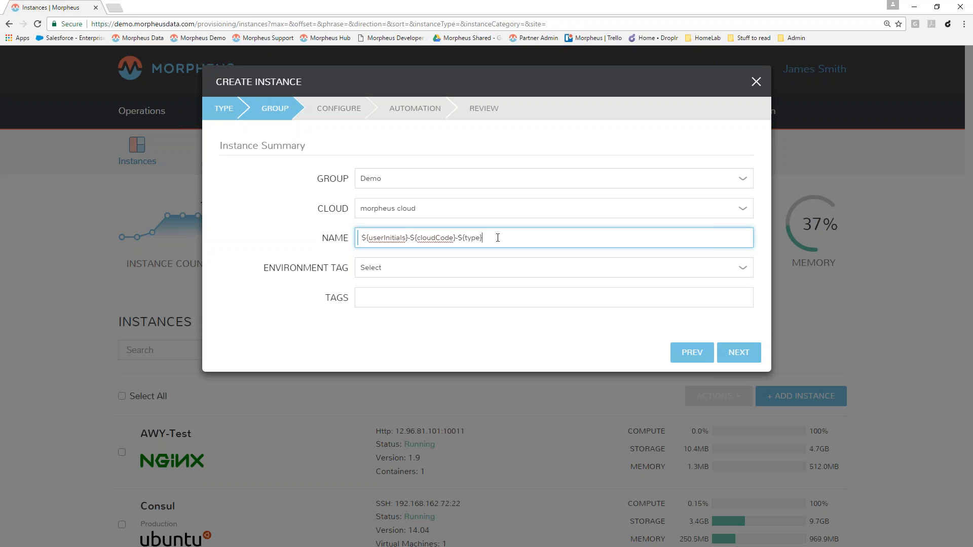
click(406, 271)
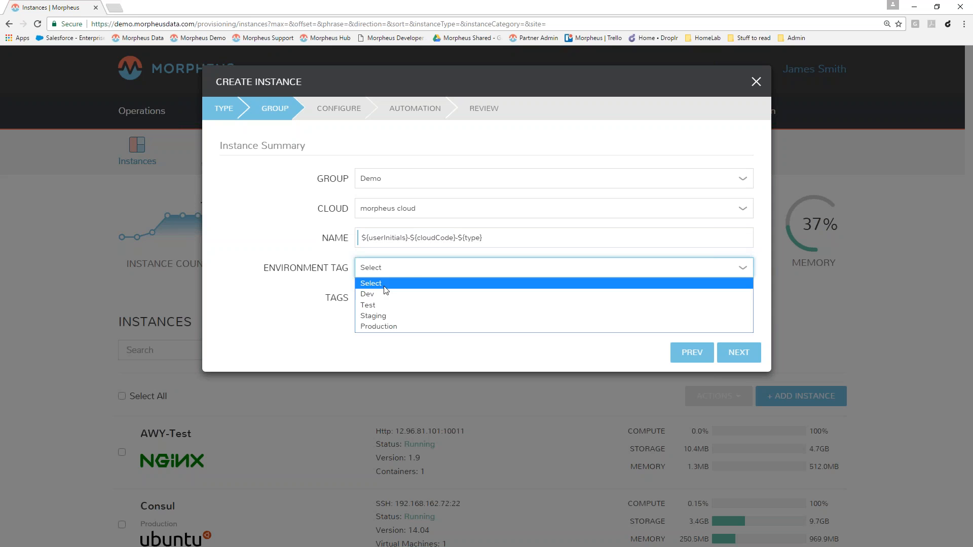
click(391, 306)
click(736, 351)
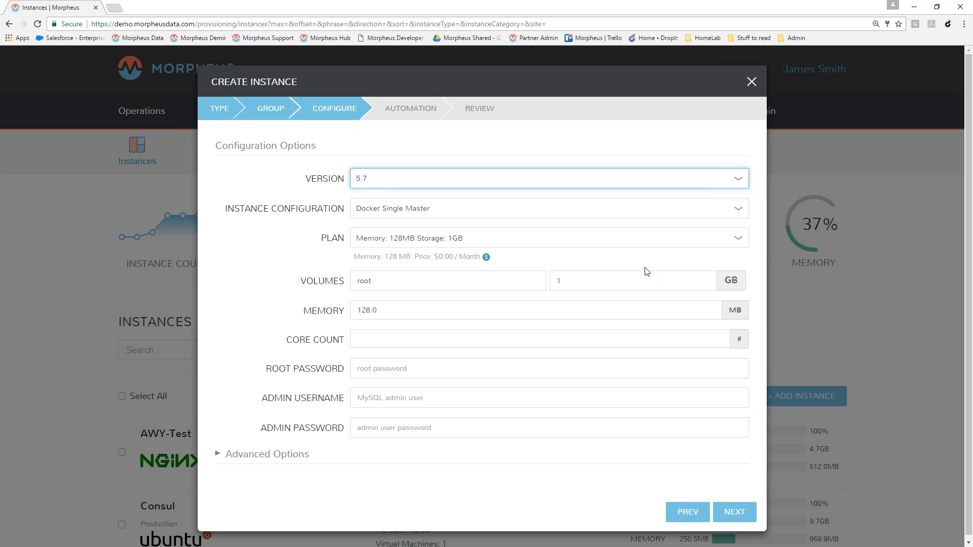
Set the MySQL version to 5.6 and the instance configuration to Docker Single Master
click(377, 182)
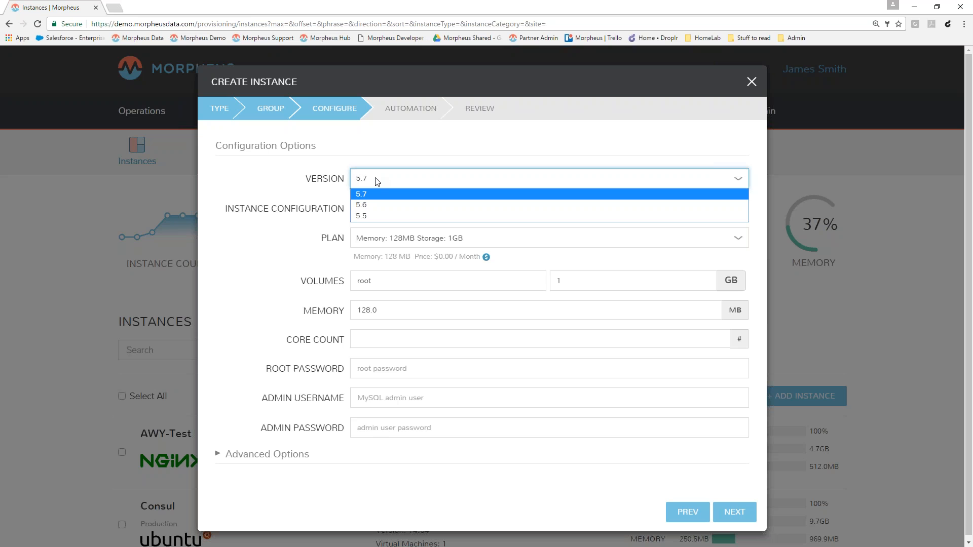
click(381, 203)
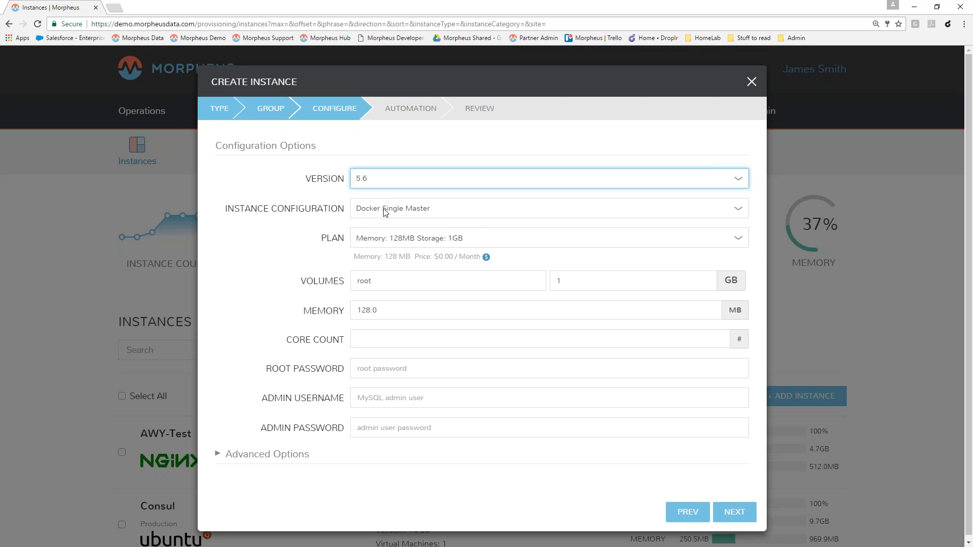
click(385, 211)
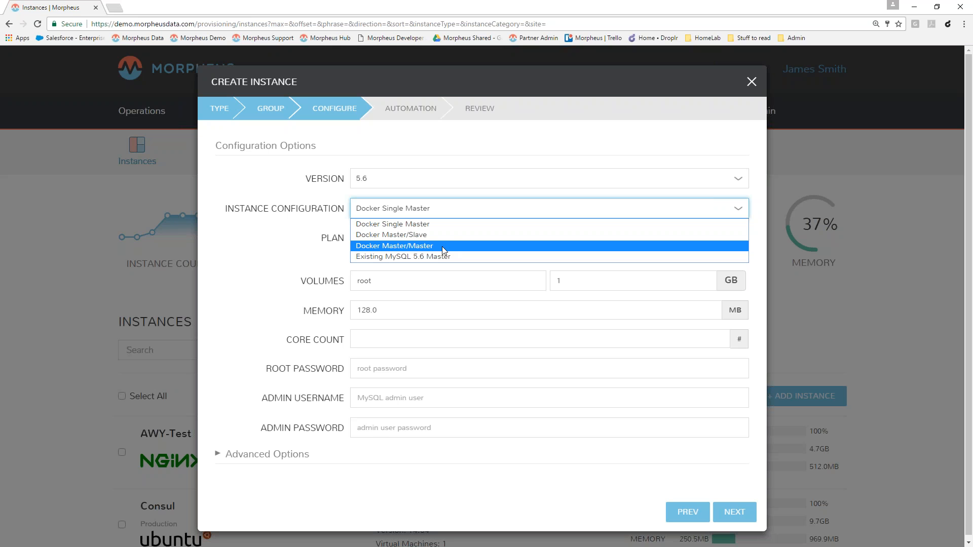
click(389, 224)
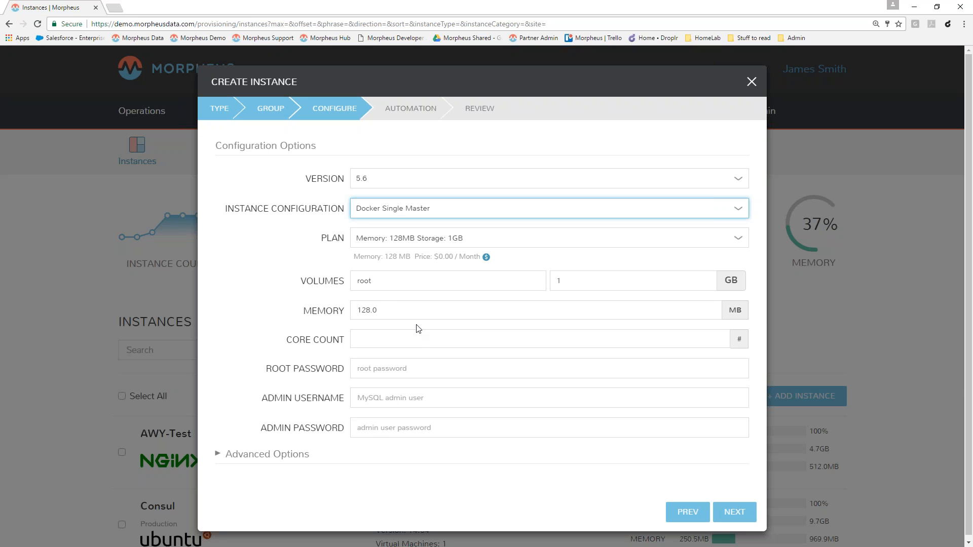
Set the instance's plan to 1GB memory with 10GB storage
click(516, 304)
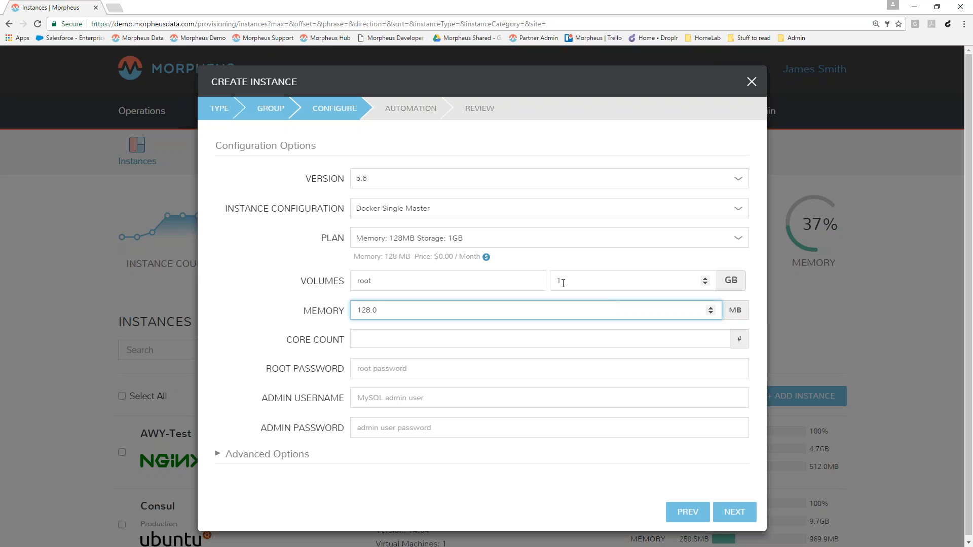
click(438, 243)
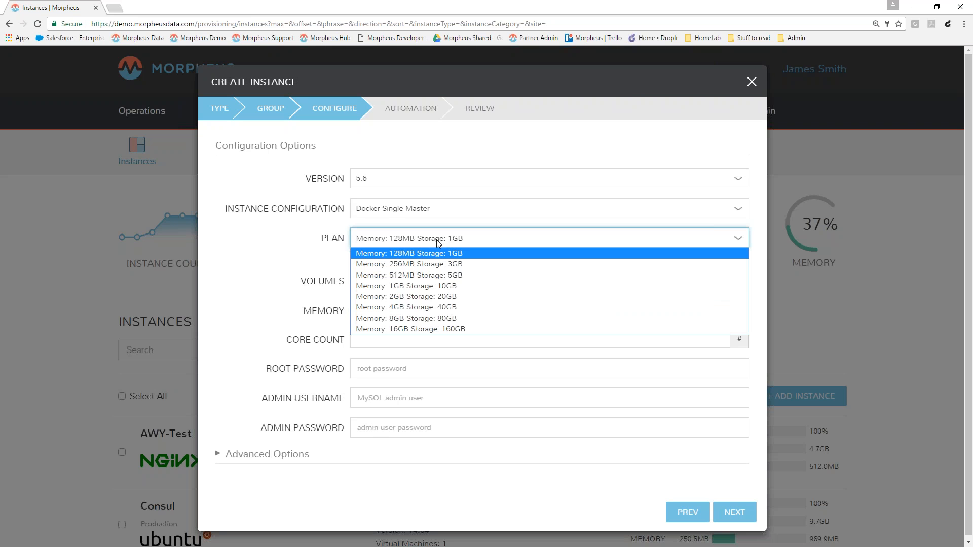
click(407, 286)
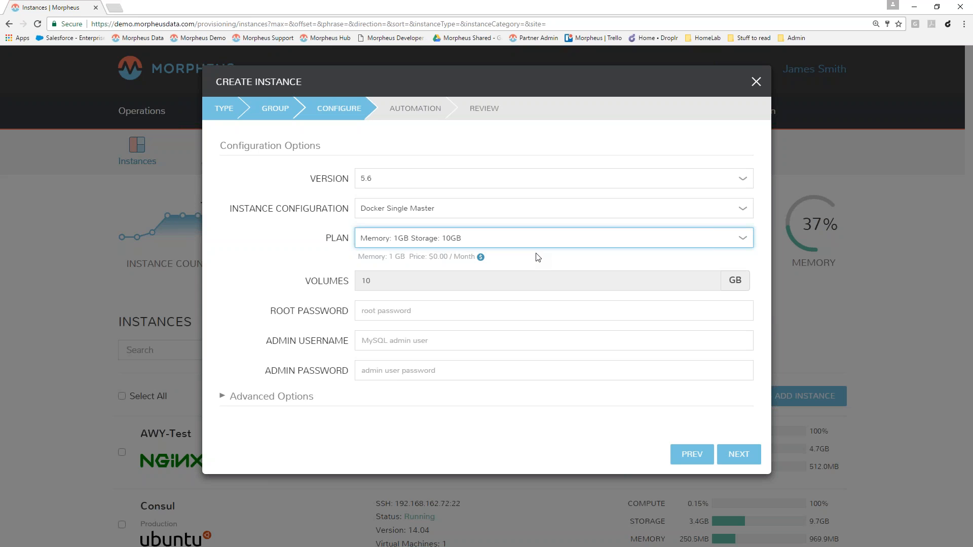
Enter the MySQL root password, admin username and admin password, and continue to the automation options
click(421, 311)
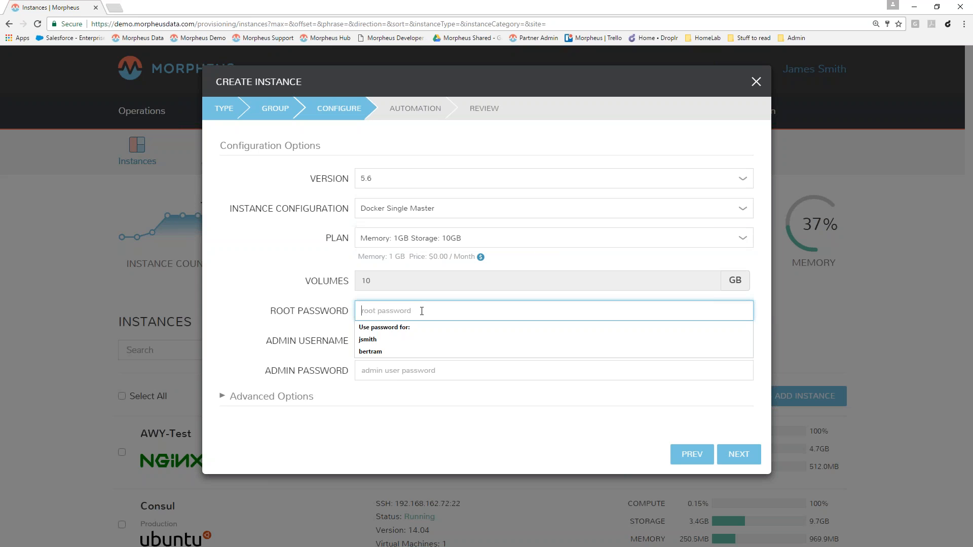
text(•••••)
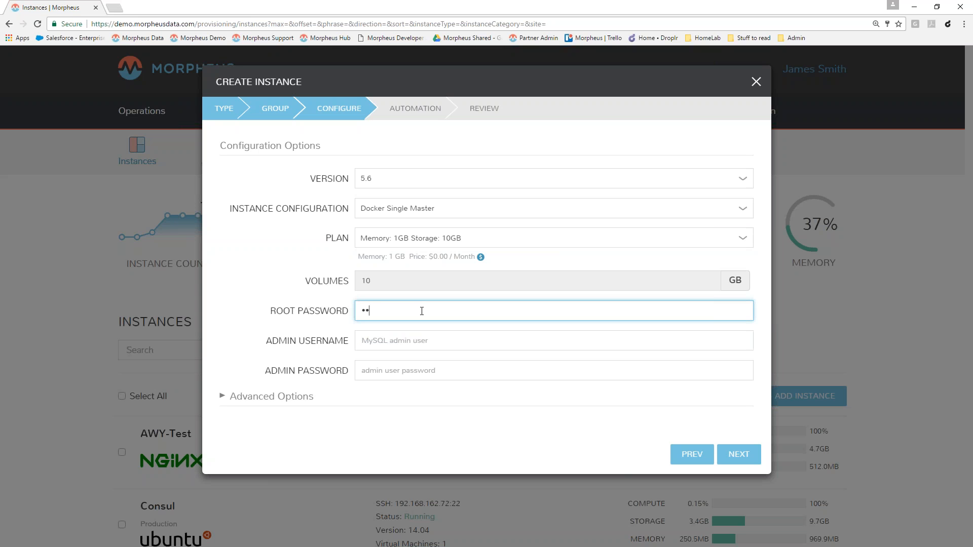
text(•••)
key(Tab)
text(james)
key(Tab)
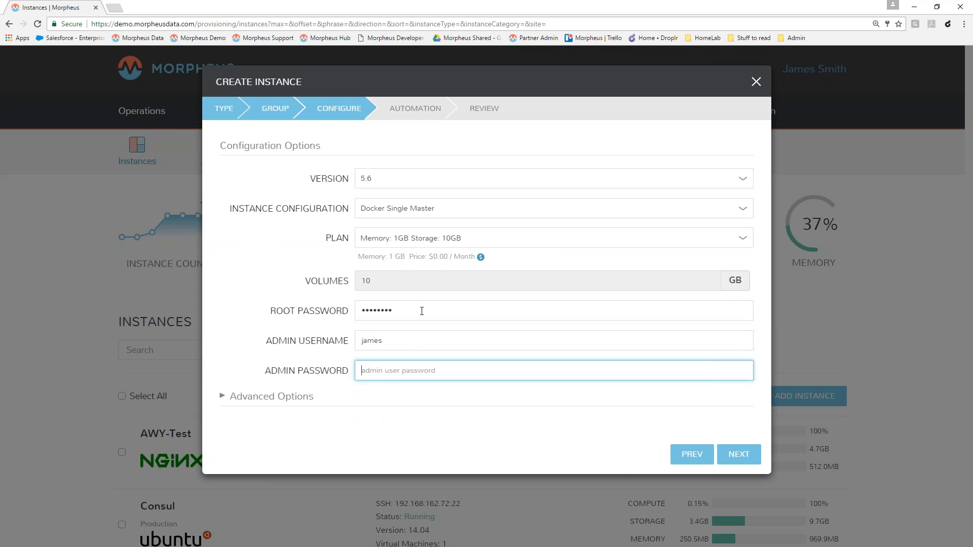
text(••••••••)
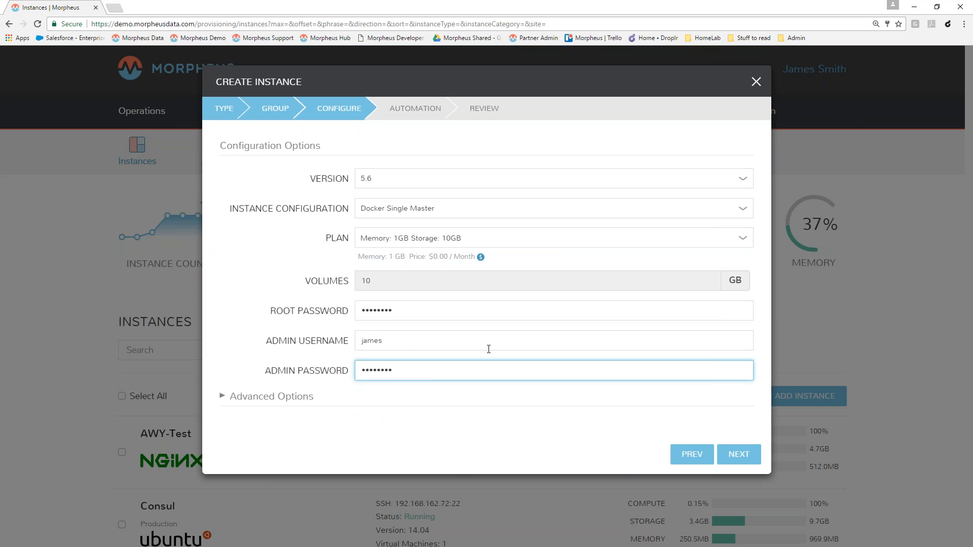
click(742, 457)
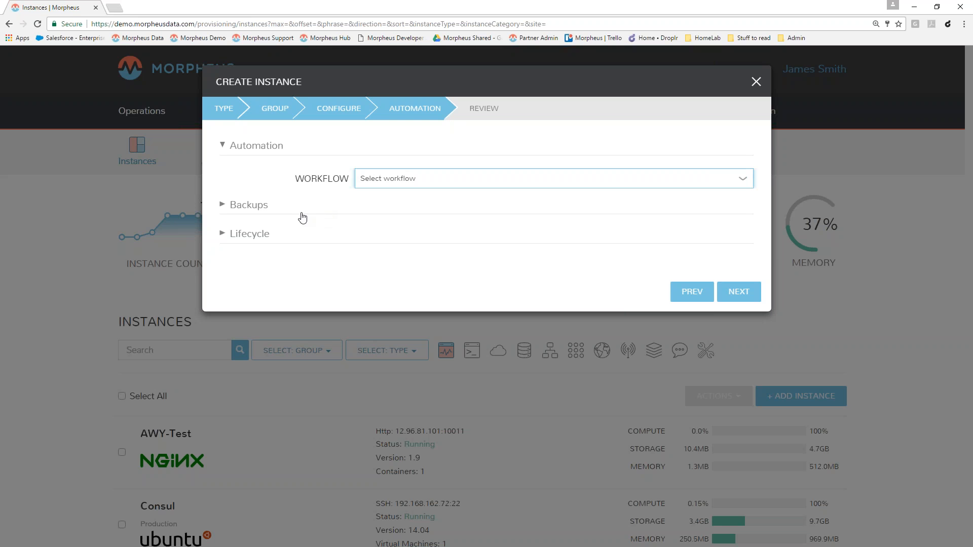
Expand the backup and lifecycle sections to examine the Create Backups, shutdown days and expiration days settings
click(259, 209)
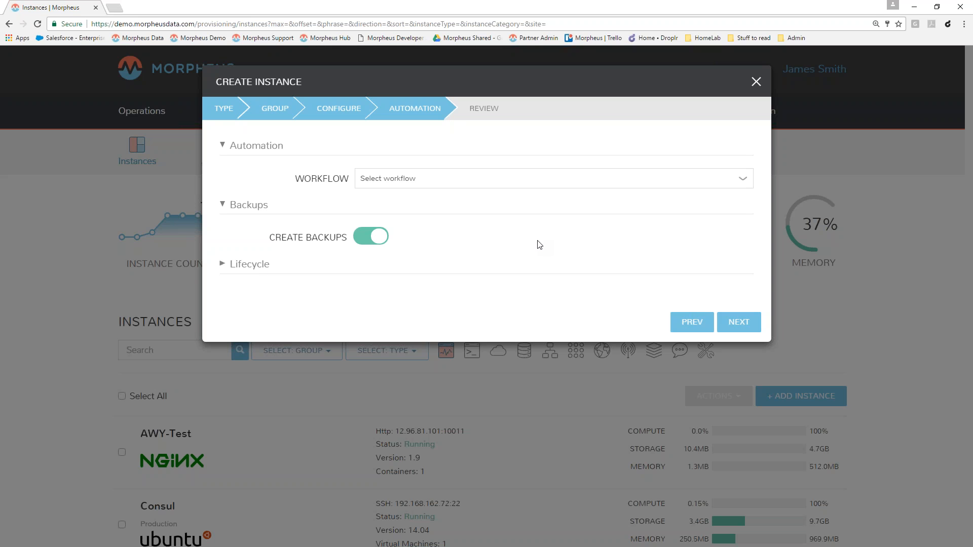
click(236, 268)
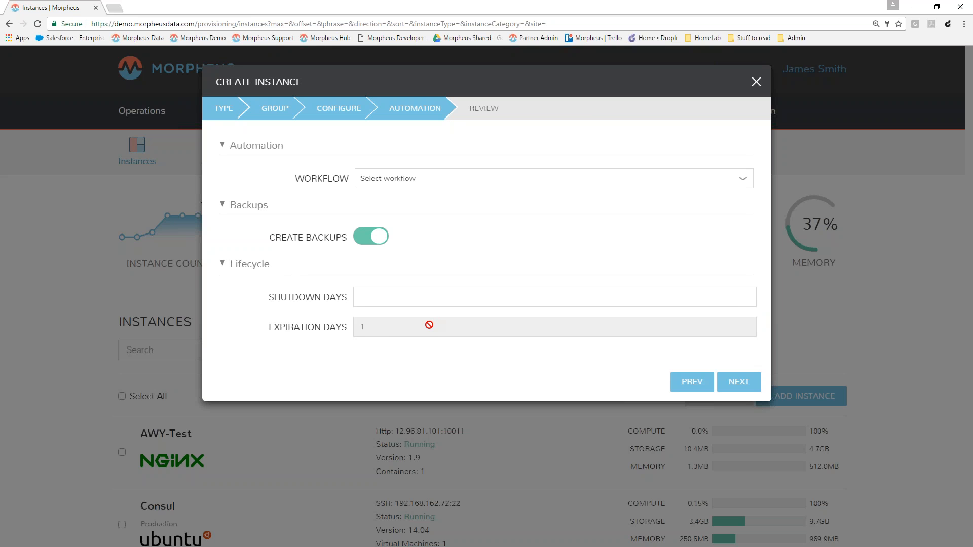
click(428, 325)
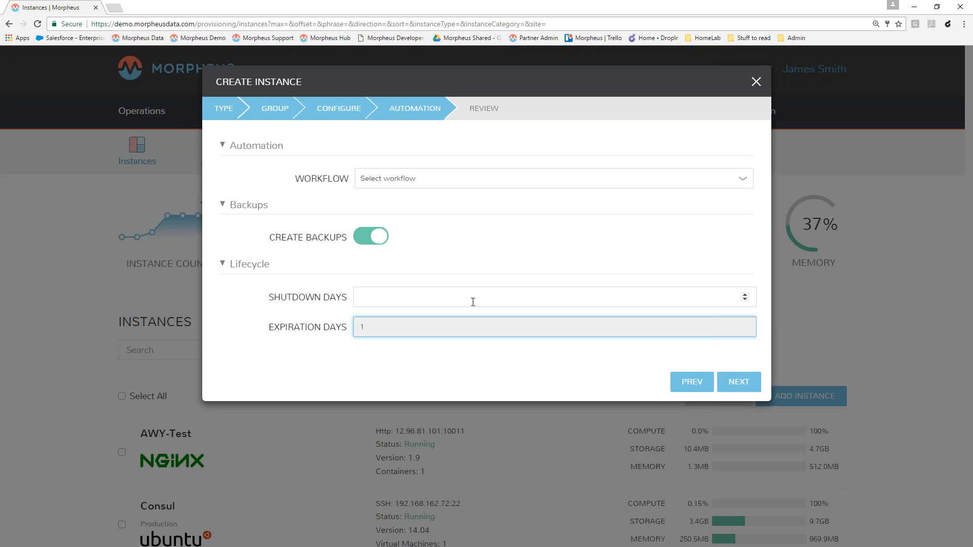
Continue to the review summary, keep the number of copies at 1, and complete the MySQL instance
click(739, 383)
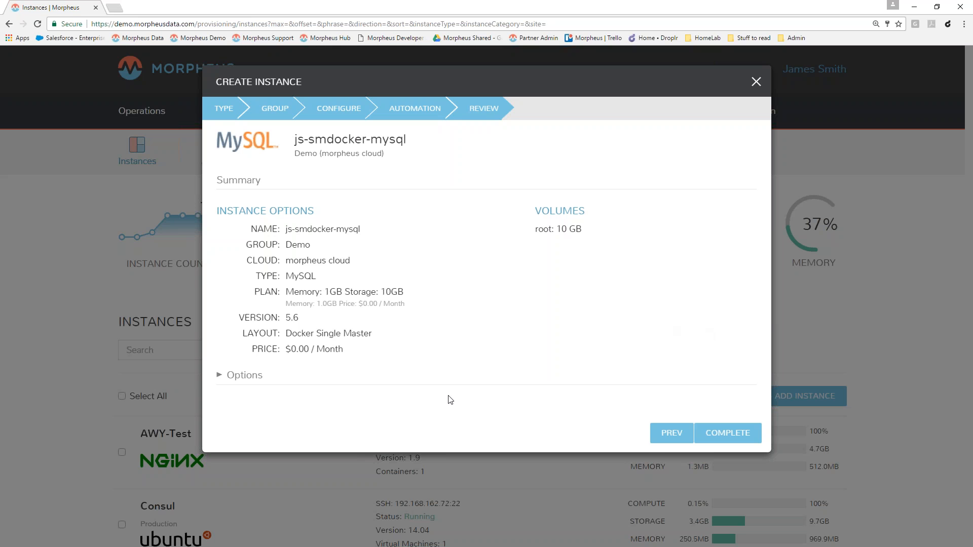
click(241, 381)
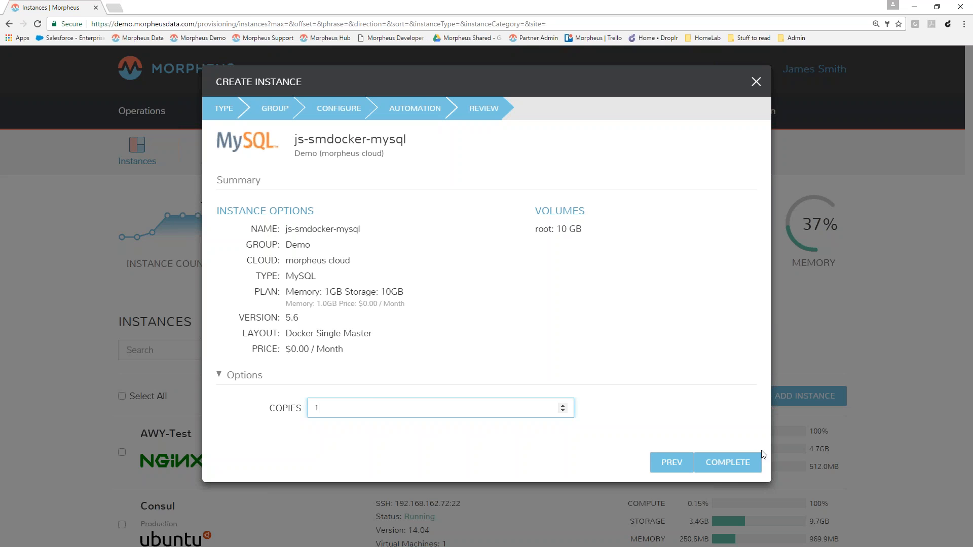
click(728, 464)
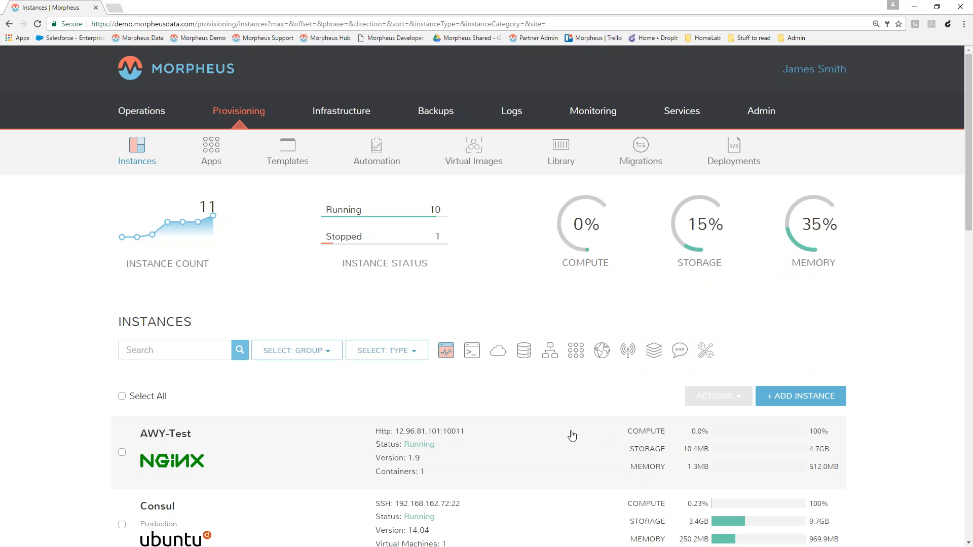
Open the new js-smdocker-mysql instance and examine its status indicators, general info and container details
scroll(572, 436, down, 6)
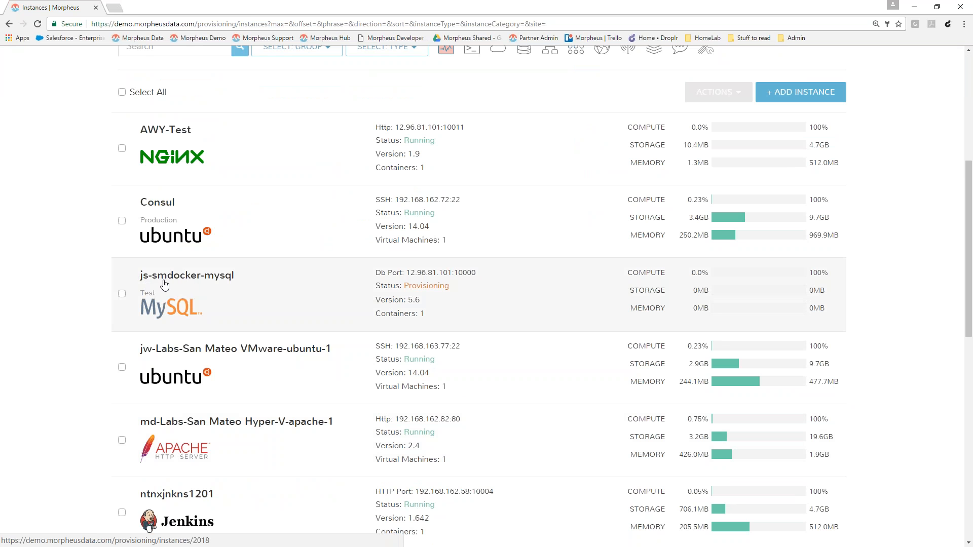
click(470, 287)
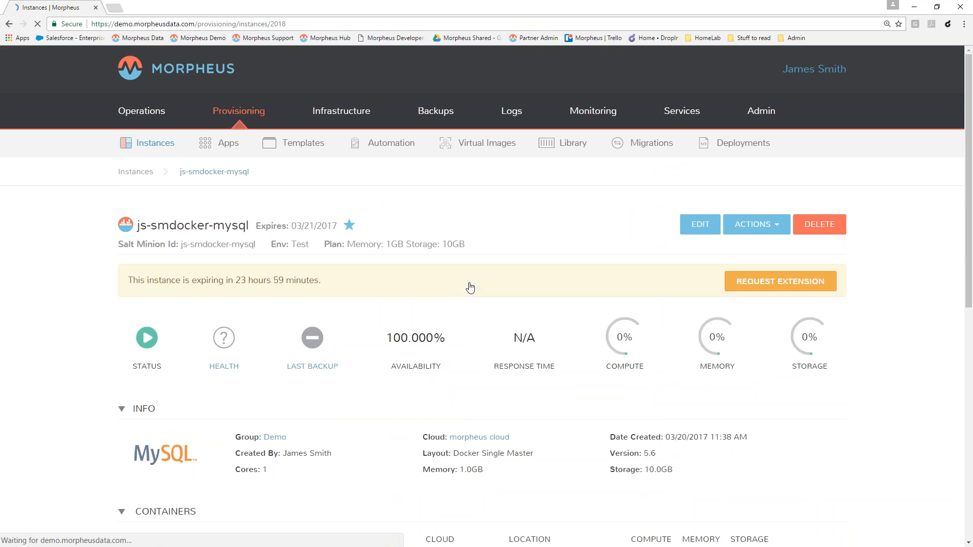
scroll(467, 284, down, 3)
scroll(467, 284, down, 5)
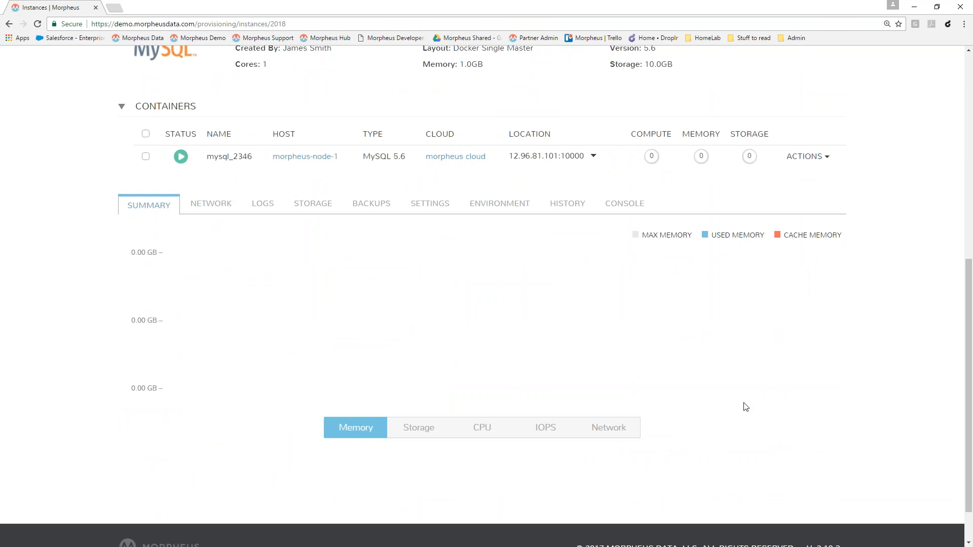
scroll(743, 406, up, 4)
scroll(745, 407, up, 3)
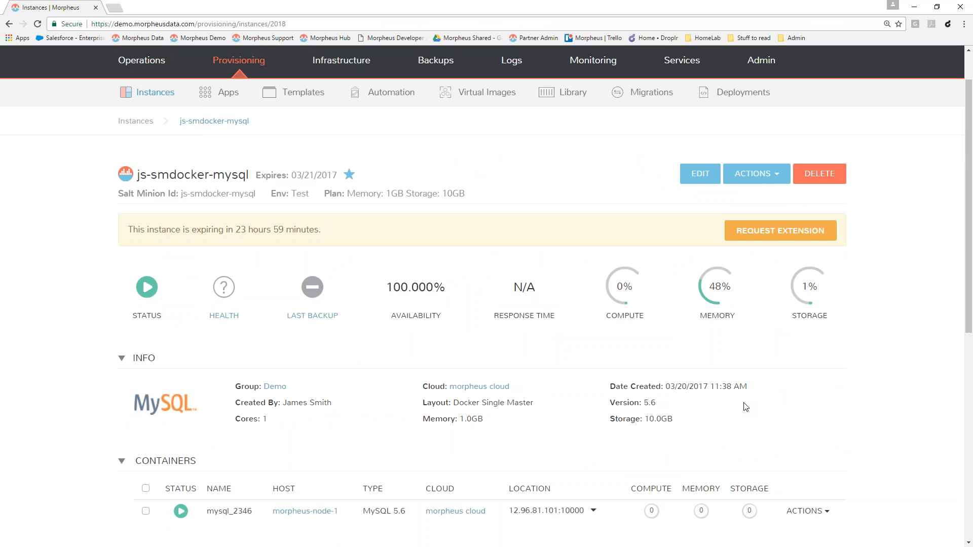
scroll(745, 407, down, 2)
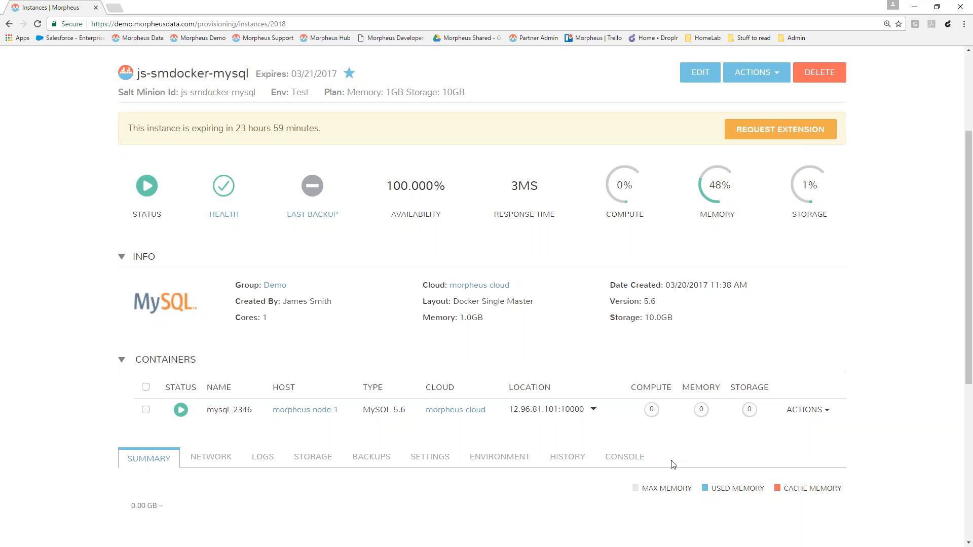
scroll(673, 464, down, 3)
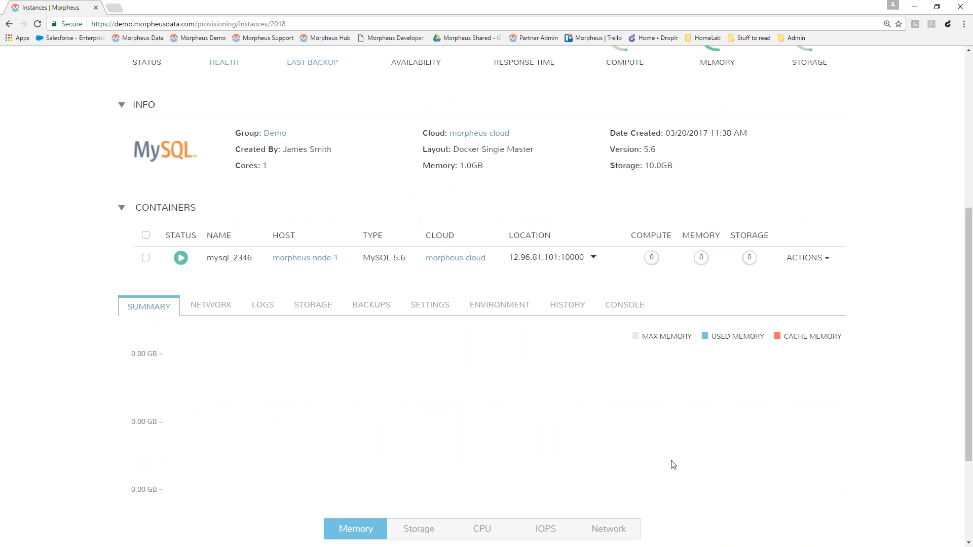
Check the instance's provisioning history and read the memory chart in its summary
click(563, 307)
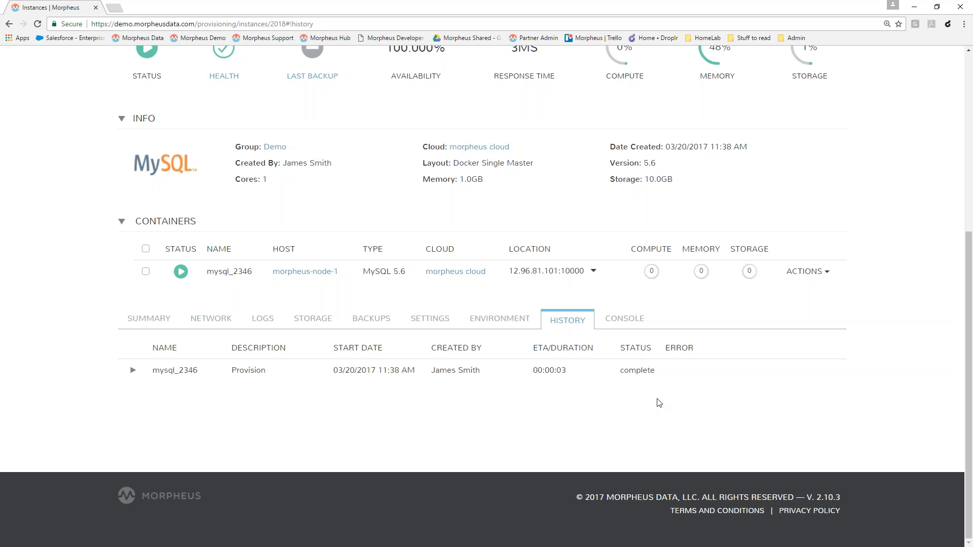
click(150, 320)
scroll(478, 349, down, 2)
mouse_move(507, 350)
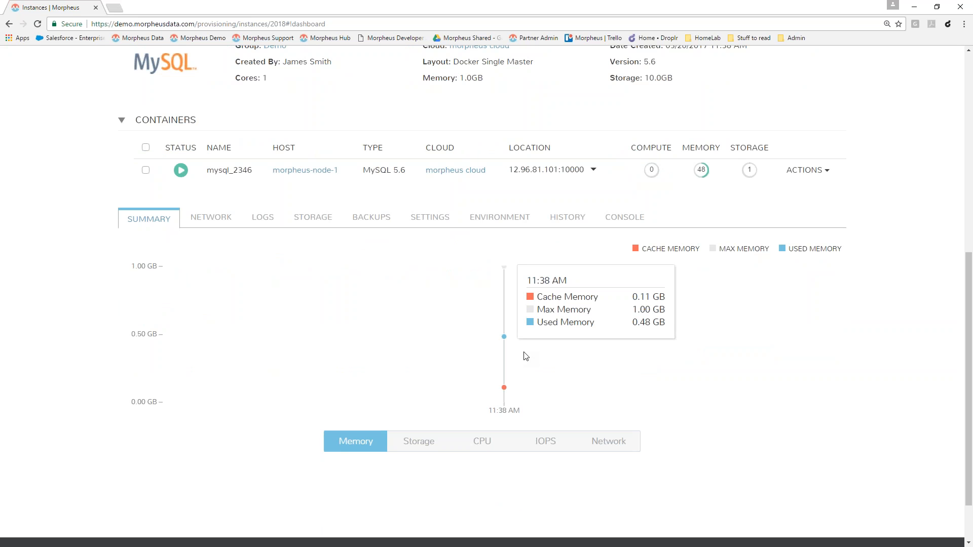
Review the MySQL instance's log entries
click(263, 219)
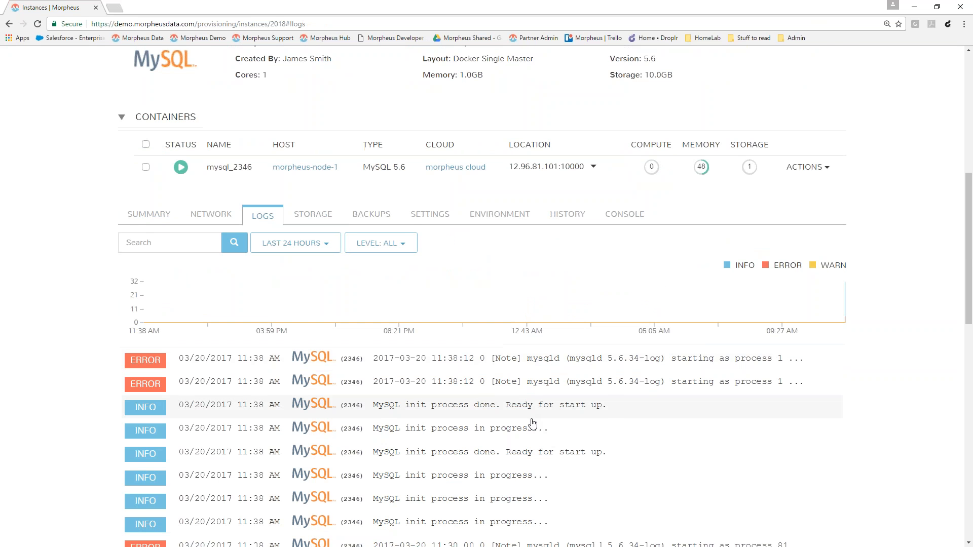
scroll(532, 423, down, 5)
scroll(532, 423, down, 1)
Examine the instance's environment prefix and its list of exported environment variables
scroll(532, 423, up, 5)
scroll(532, 423, up, 3)
click(510, 271)
scroll(641, 405, down, 3)
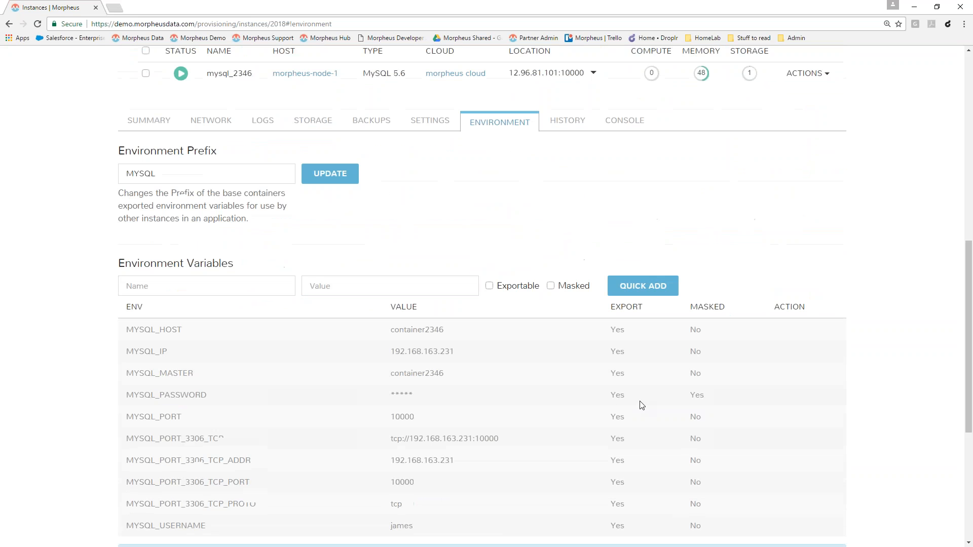
scroll(581, 417, down, 1)
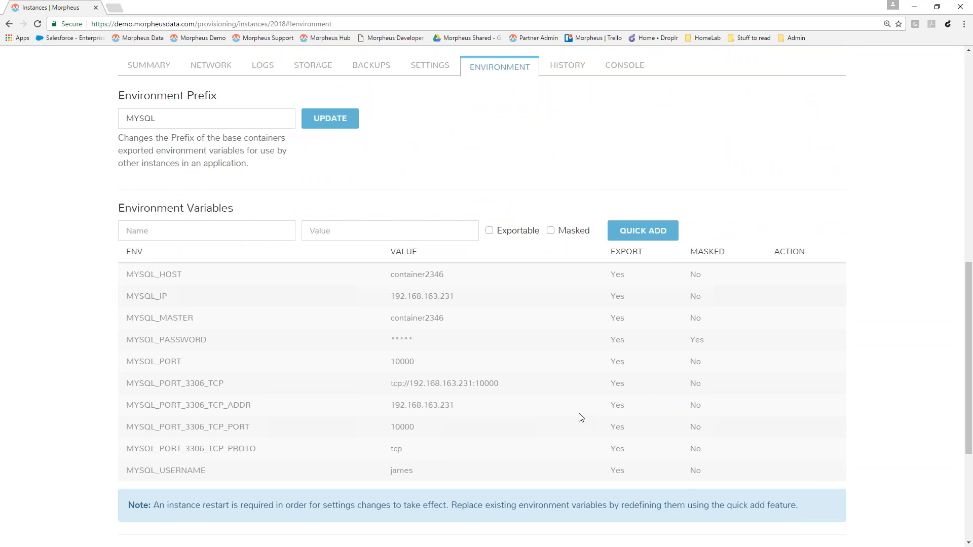
Open the instance's remote console session and view the container's root shell
scroll(582, 417, up, 5)
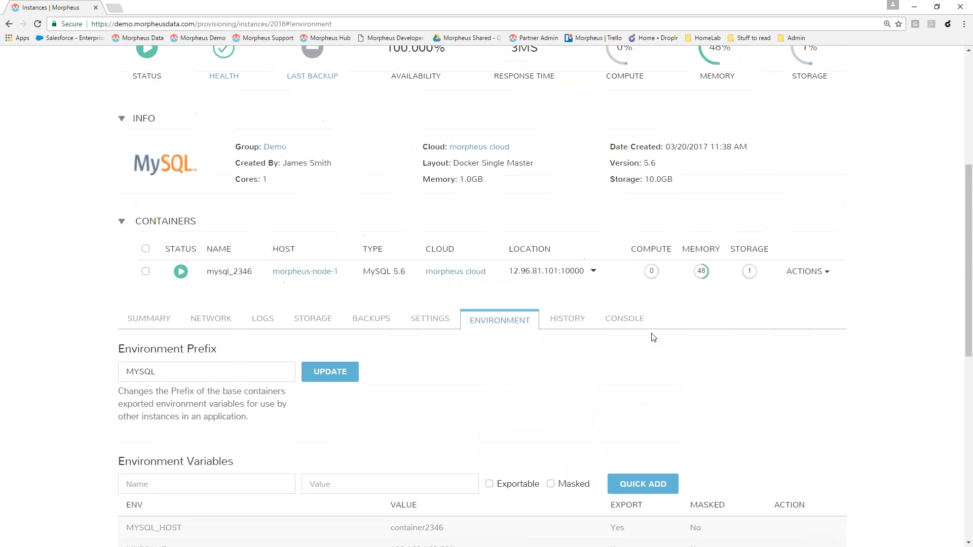
click(626, 319)
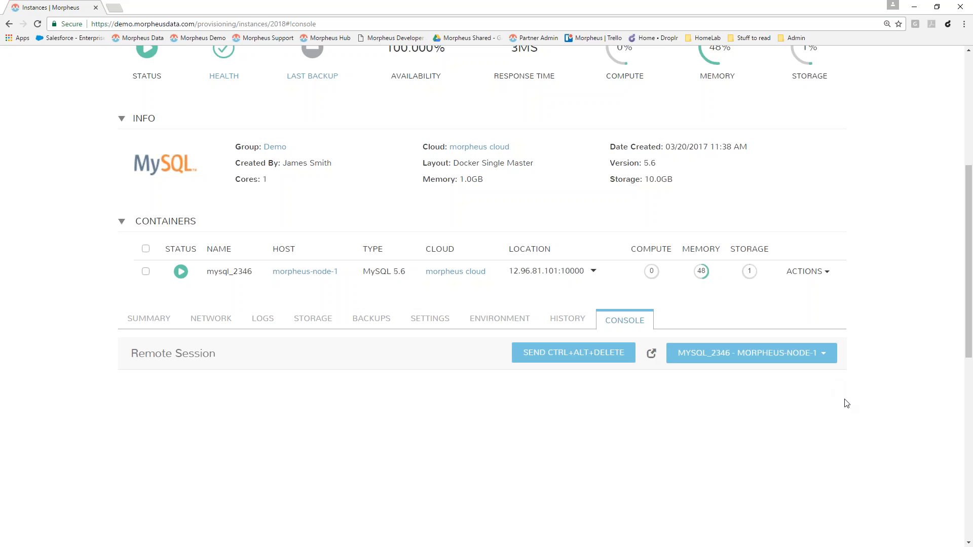
scroll(847, 404, down, 1)
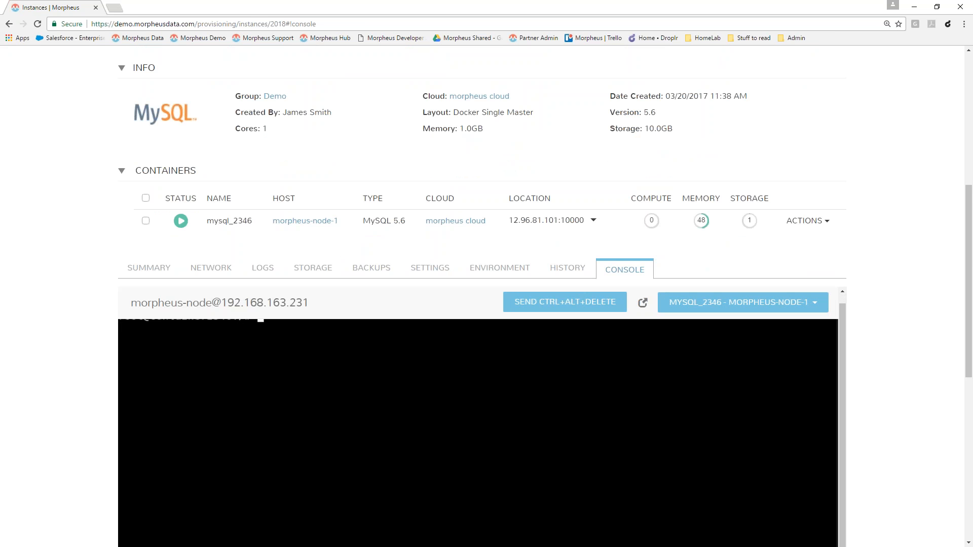
scroll(851, 403, down, 4)
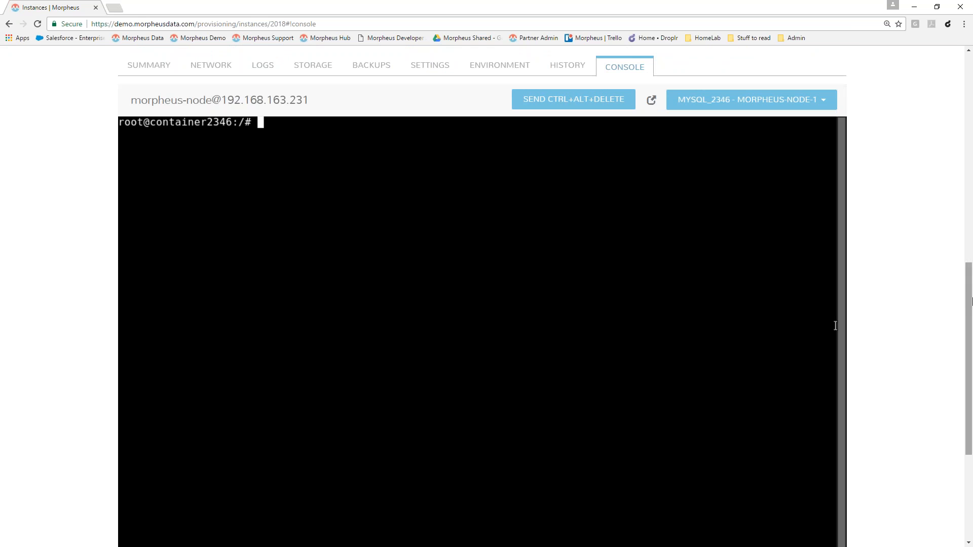
Return to the instances list and add a new instance of type Tomcat, searching for "tom" and continuing to the group settings
scroll(936, 314, up, 5)
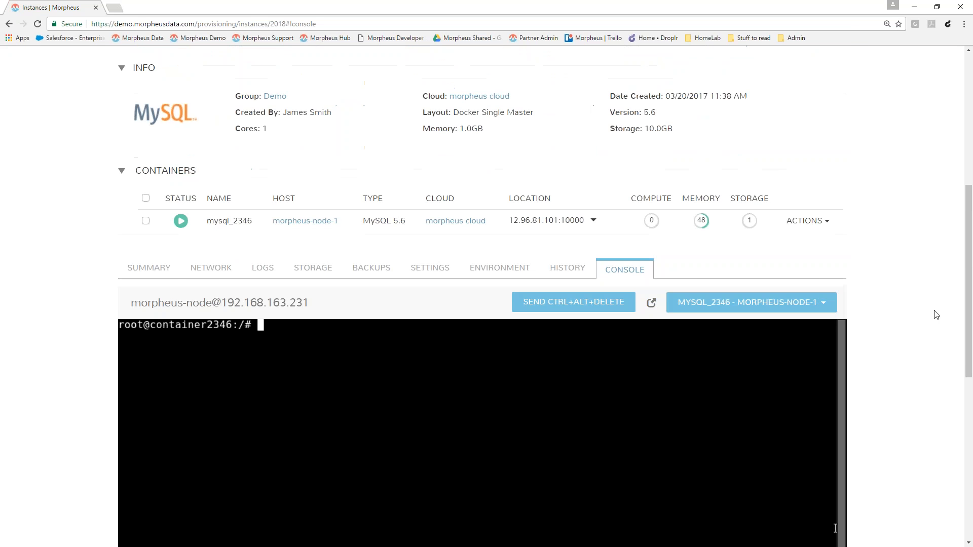
scroll(936, 315, up, 4)
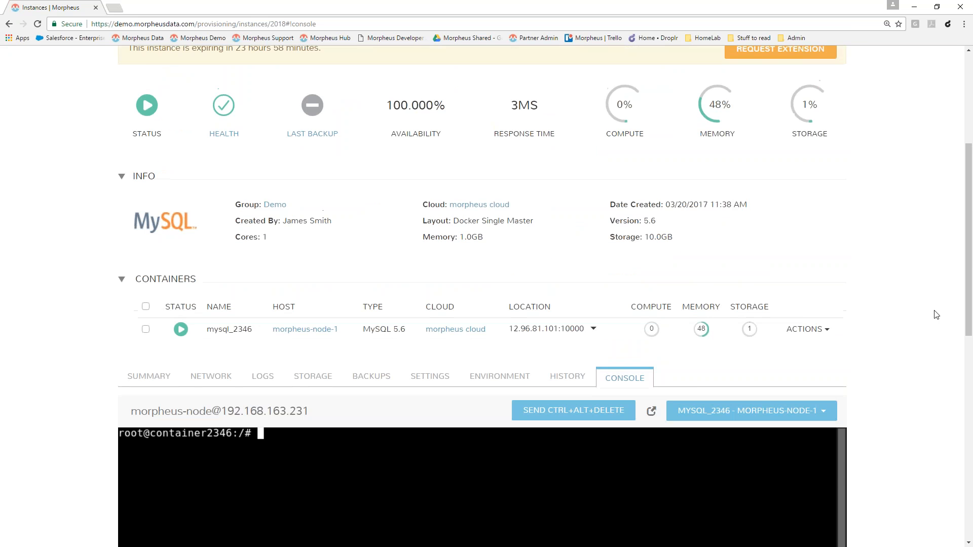
scroll(936, 315, up, 1)
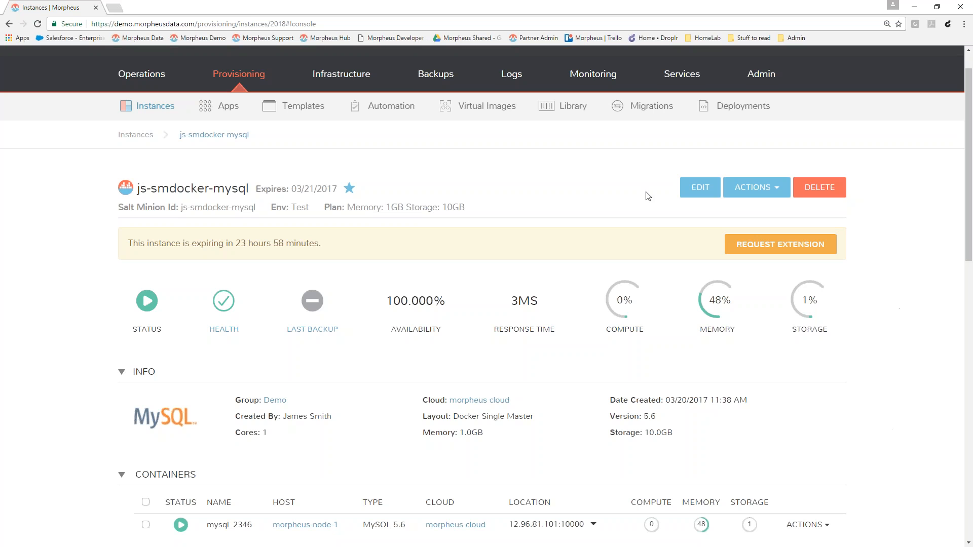
click(136, 135)
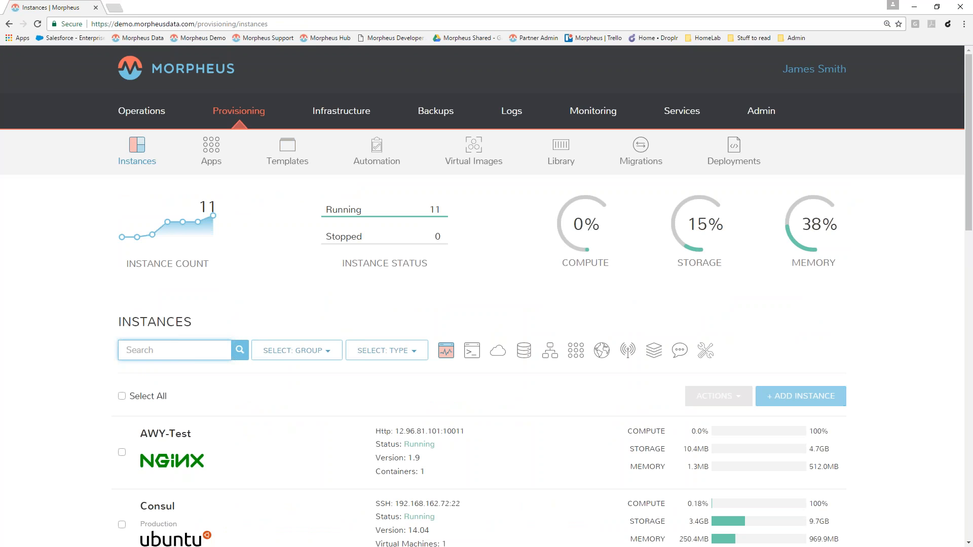
click(798, 396)
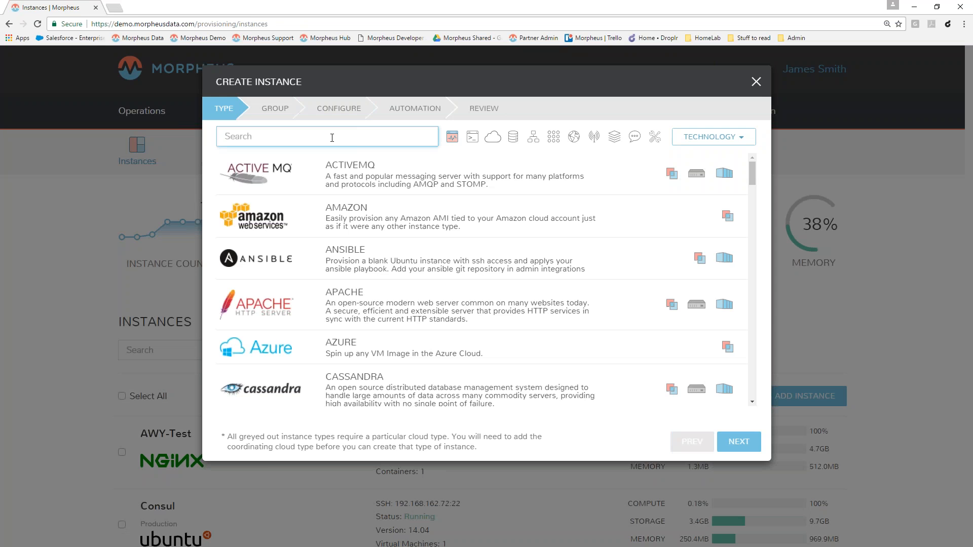
text(tom)
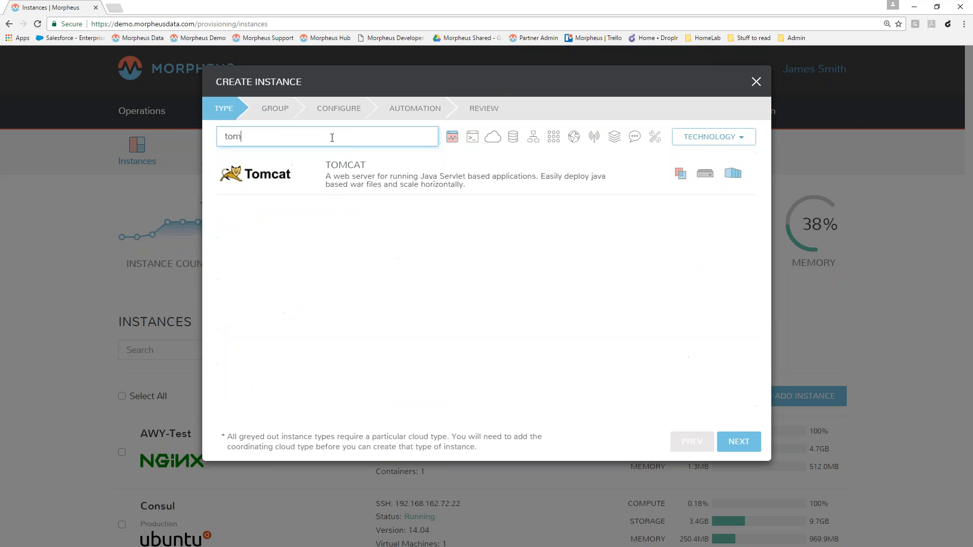
click(326, 185)
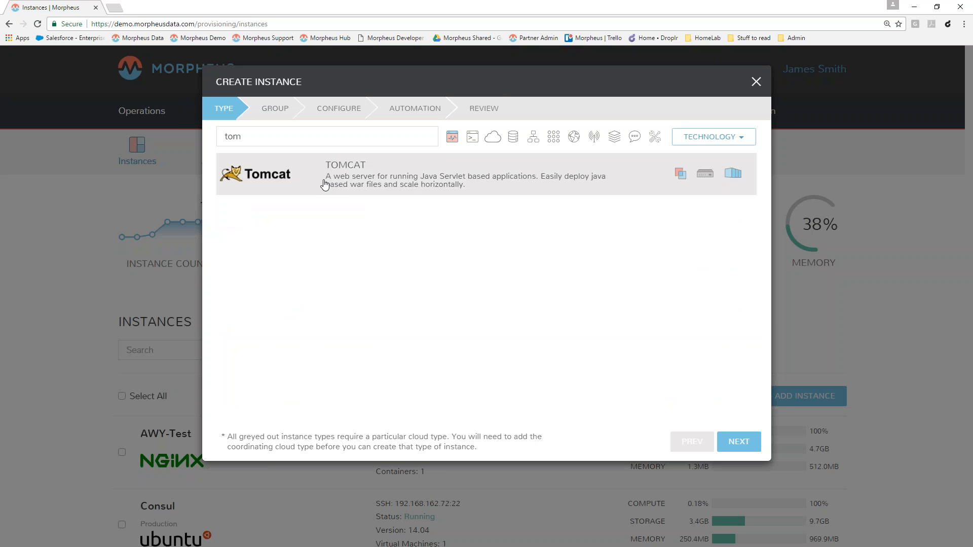
key(Return)
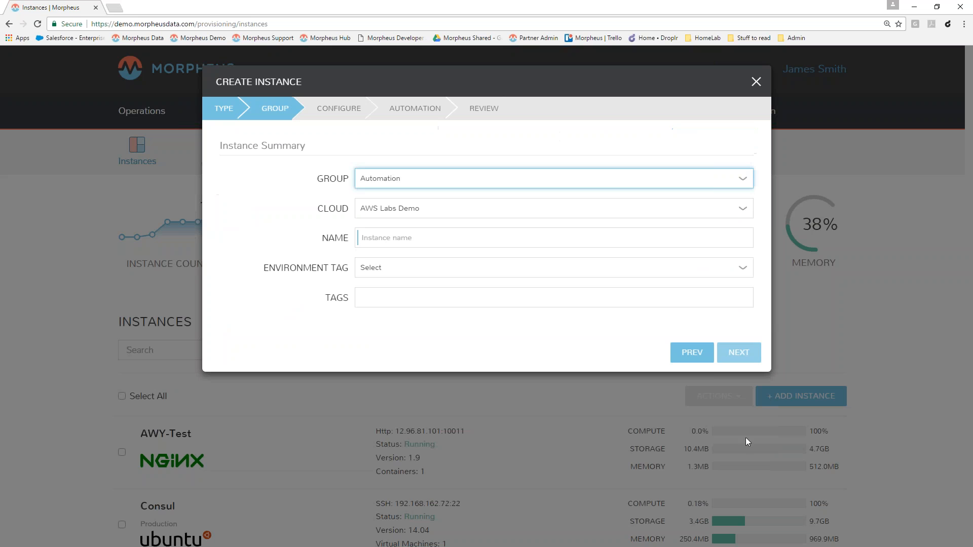
Assign the Tomcat instance to the Demo group with the Test environment tag and continue to the configuration options
click(381, 181)
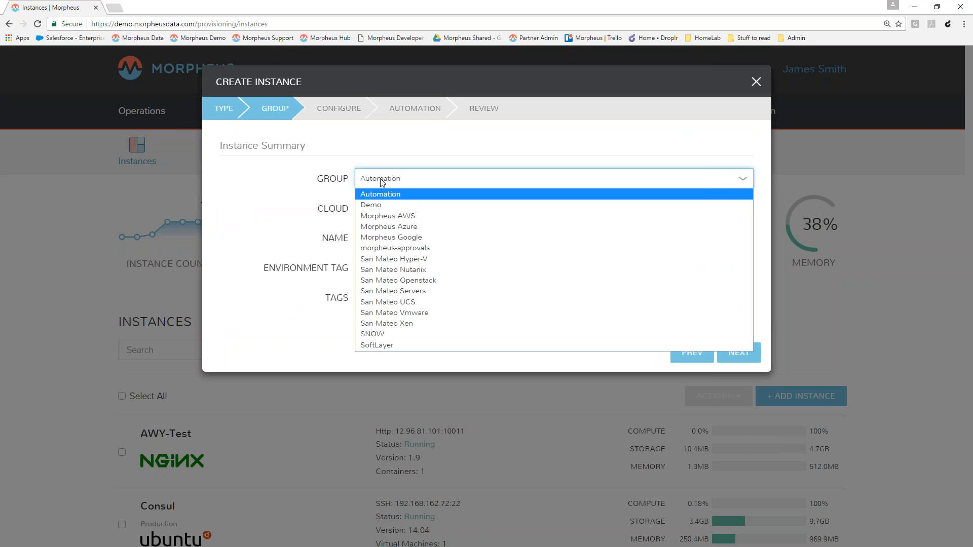
click(379, 205)
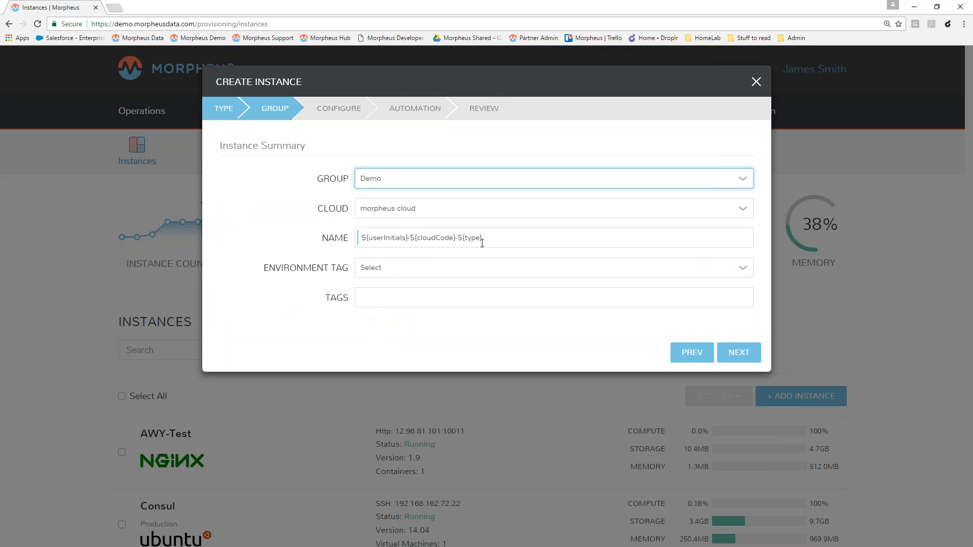
click(377, 272)
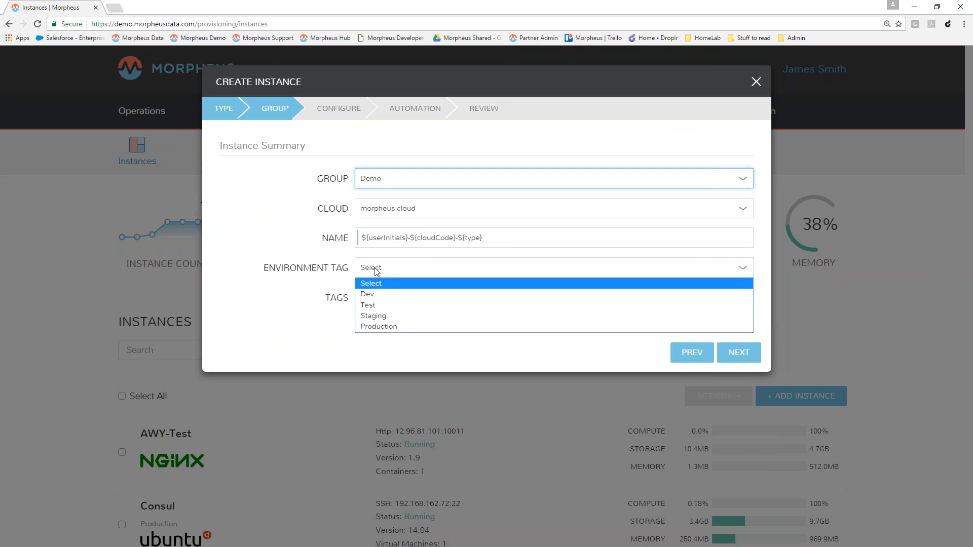
click(429, 304)
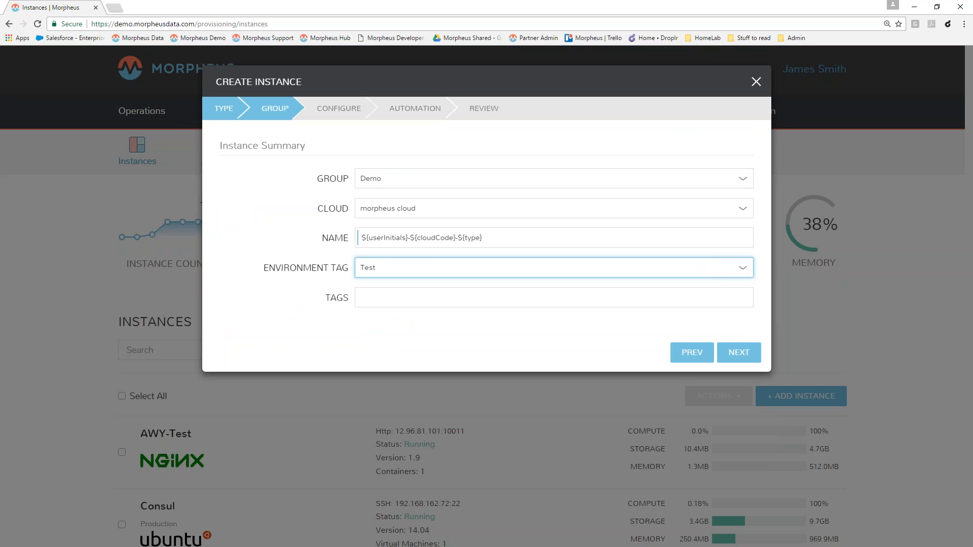
click(739, 352)
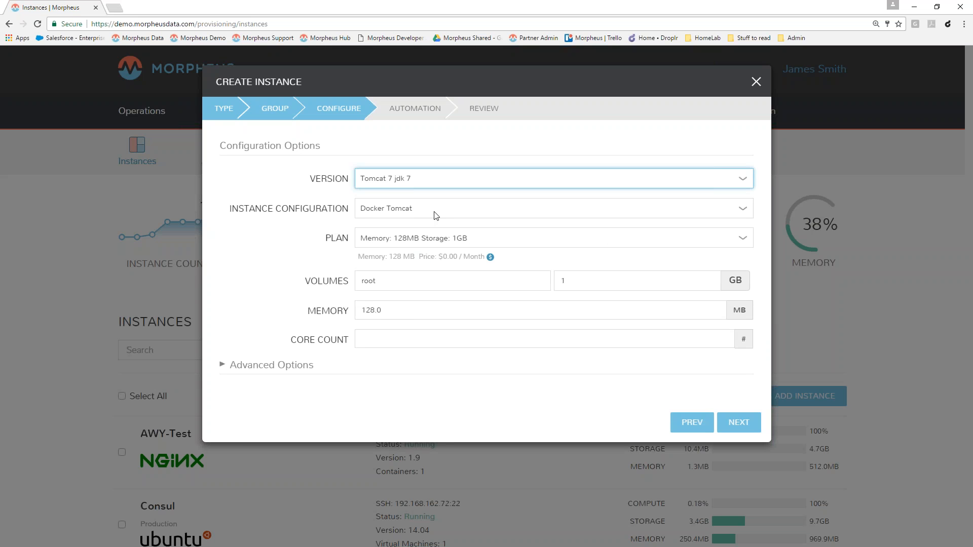
Choose the plan with 1GB memory and 10GB storage for the instance and continue to the automation settings
click(448, 246)
key(Down)
key(Down)
key(Down)
key(Return)
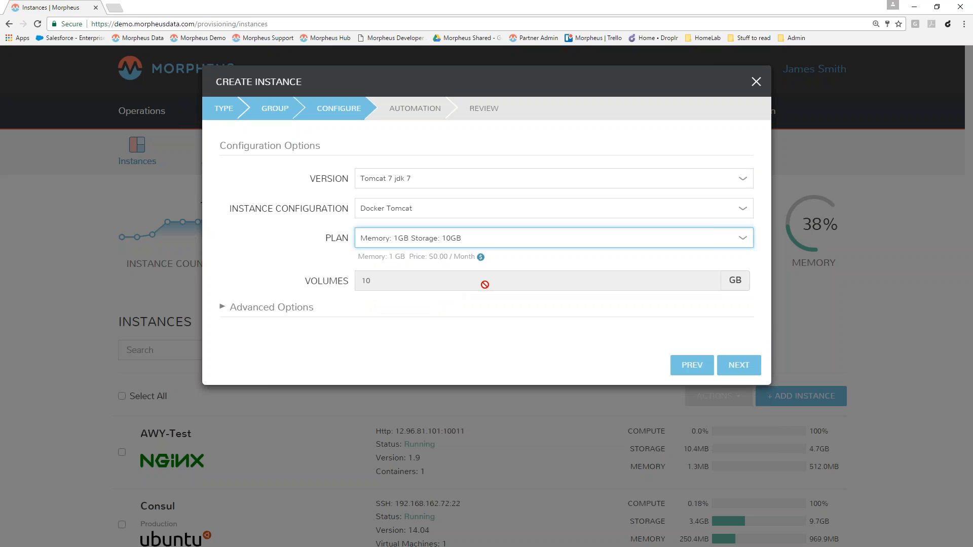
click(743, 365)
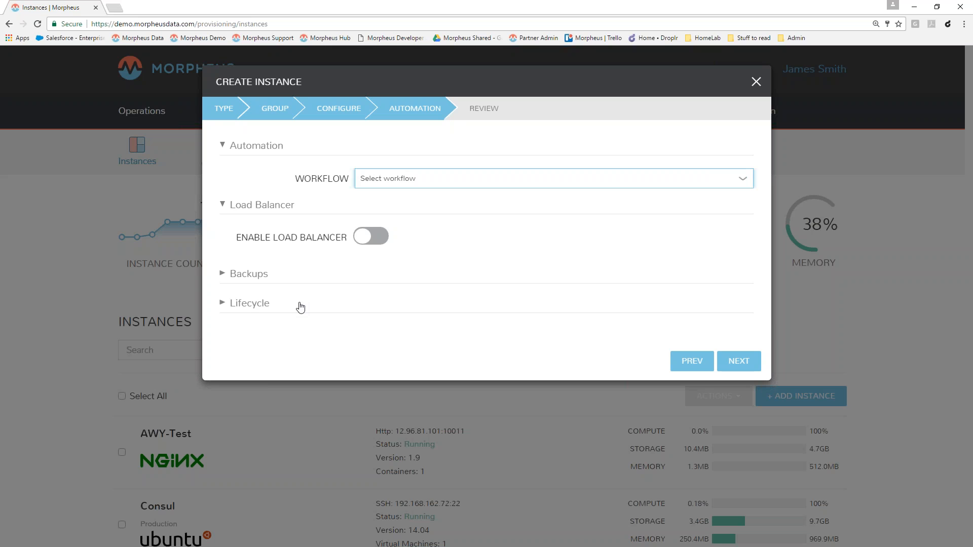
Enable load balancing with Morpheus Load Balancer and complete the creation of the Tomcat instance
click(387, 238)
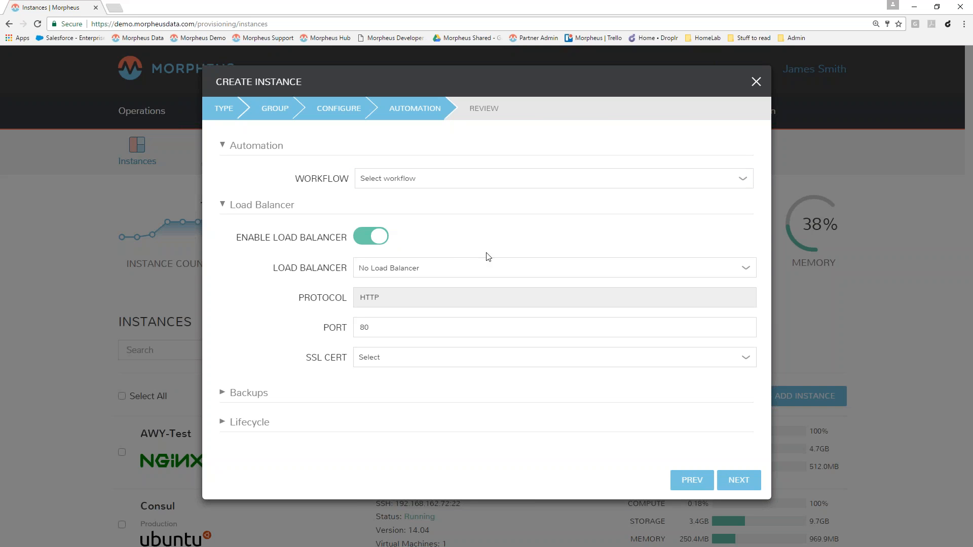
click(421, 269)
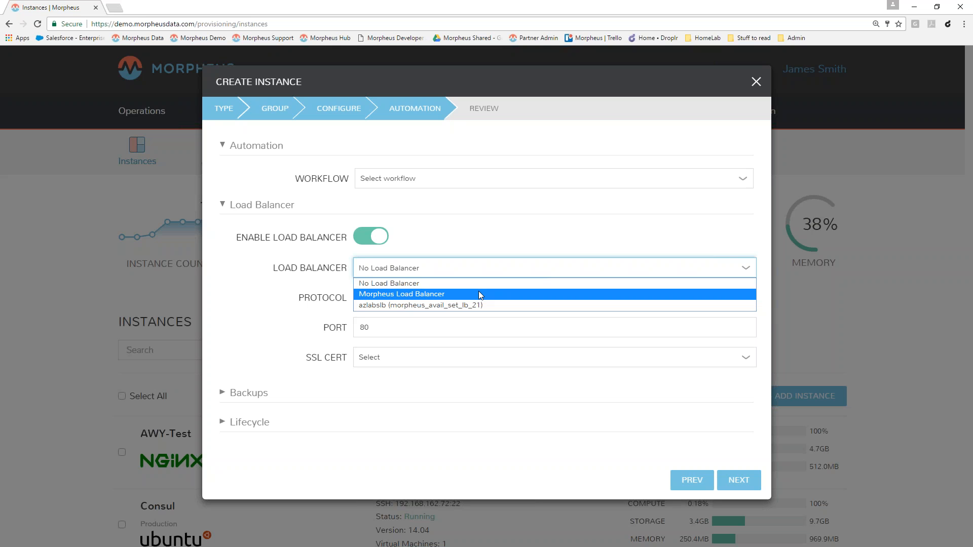
click(480, 295)
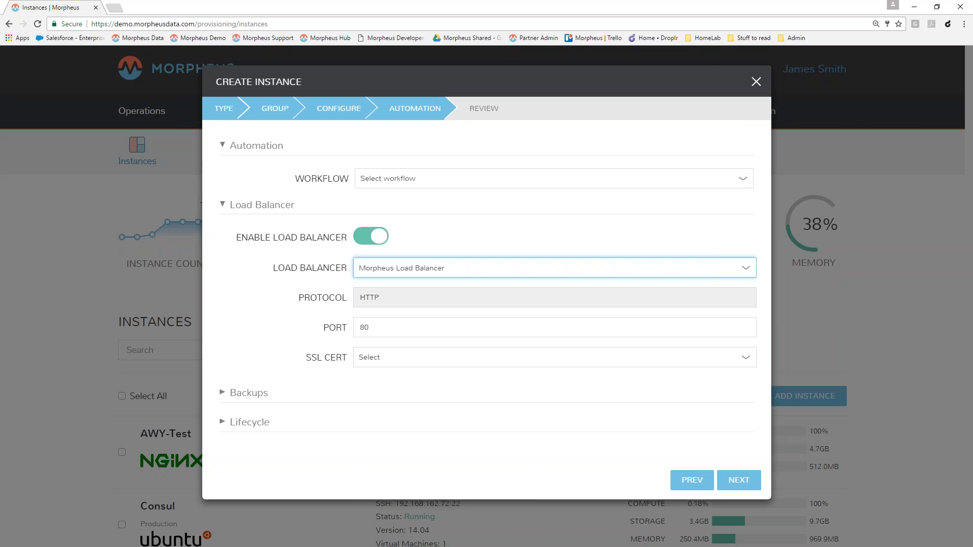
click(744, 483)
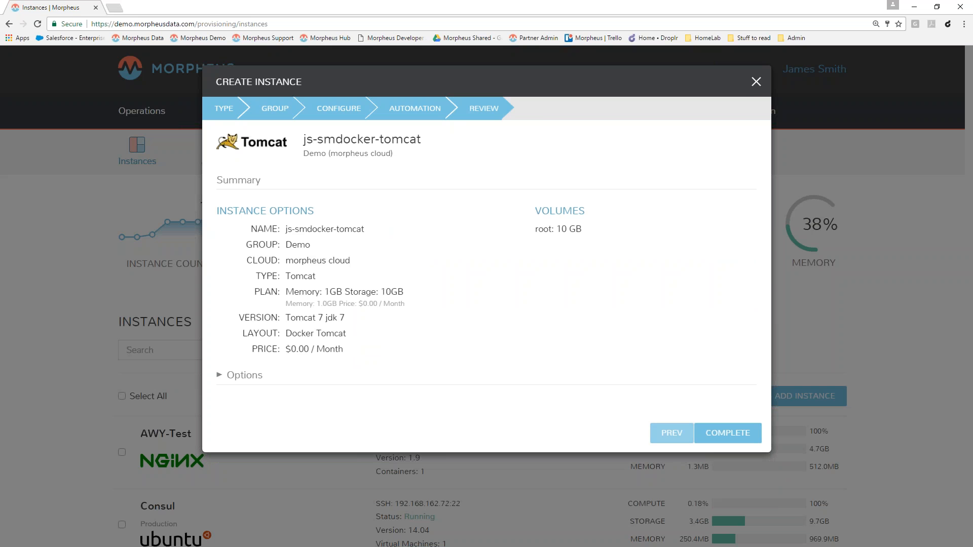
click(728, 443)
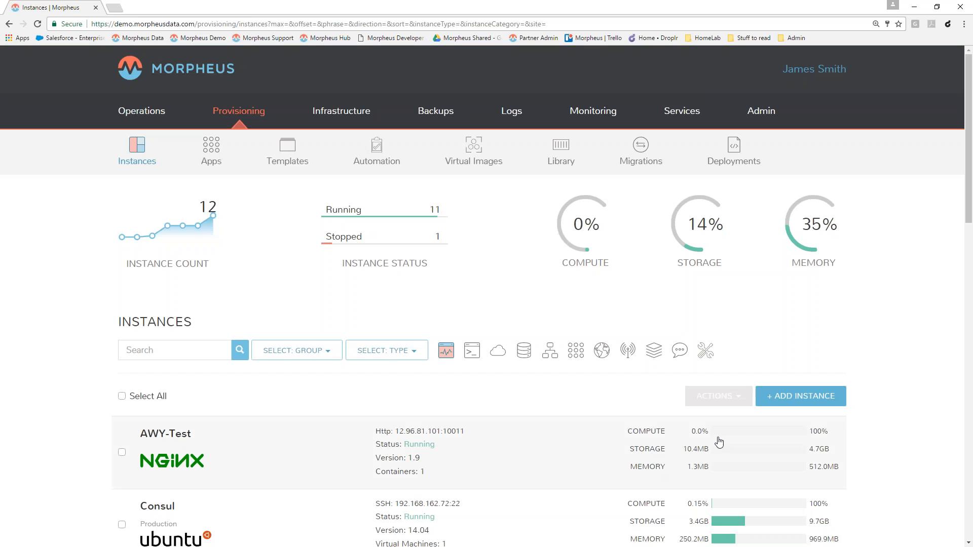
Open the js-smdocker-mysql instance and copy the IP address, without the port, from its container's location
scroll(325, 392, down, 8)
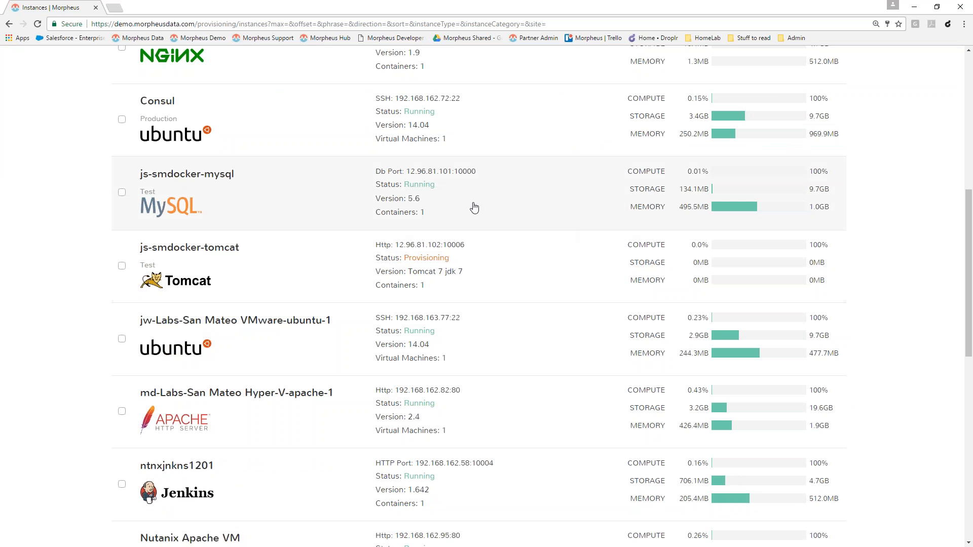
click(313, 202)
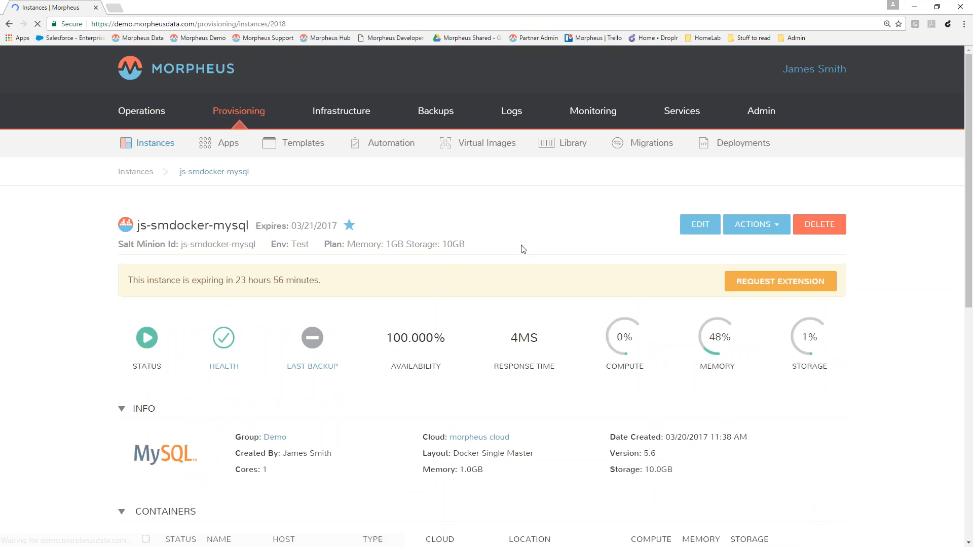
scroll(572, 305, down, 6)
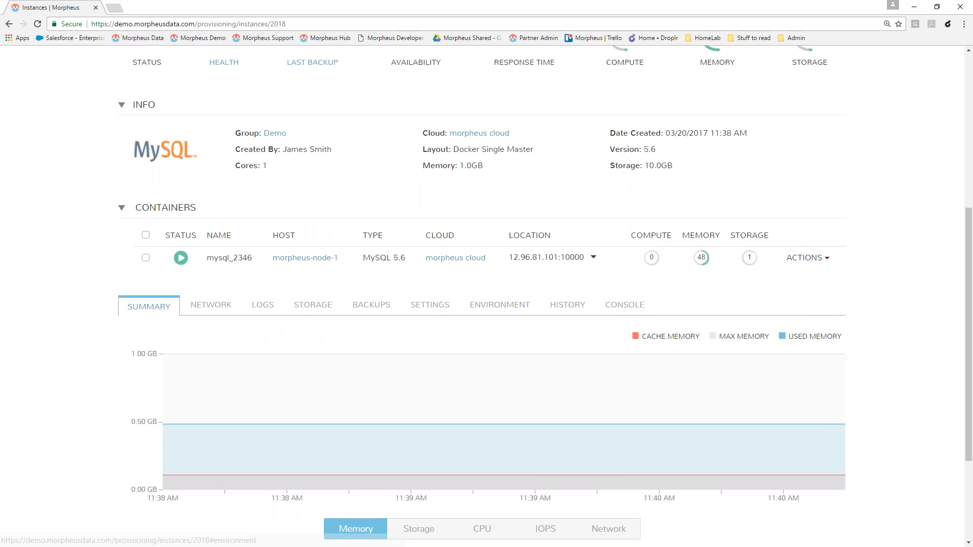
drag(509, 257, 547, 257)
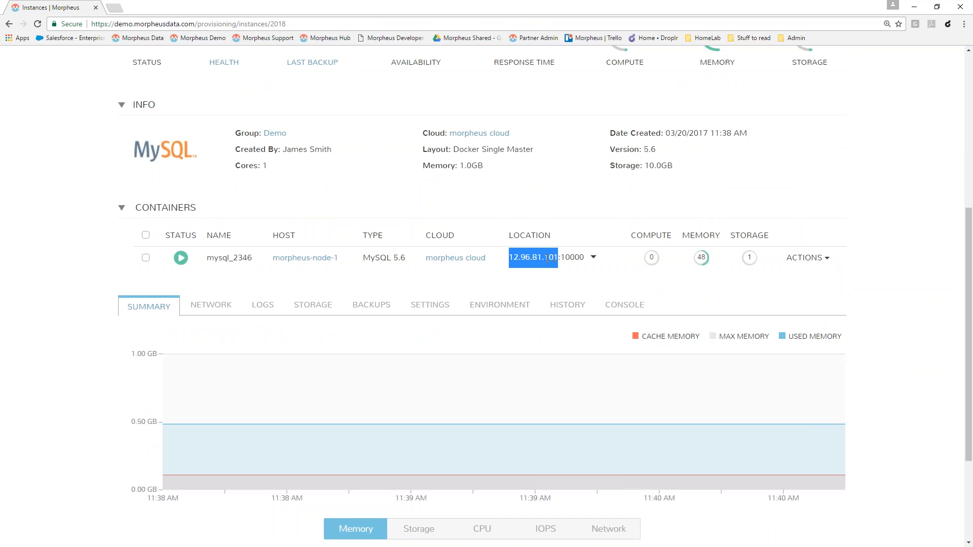
right_click(547, 257)
click(577, 266)
Switch to SQLyog and start a new connection named New Connection with the copied address 12.96.81.101 as MySQL host
key(alt+Tab)
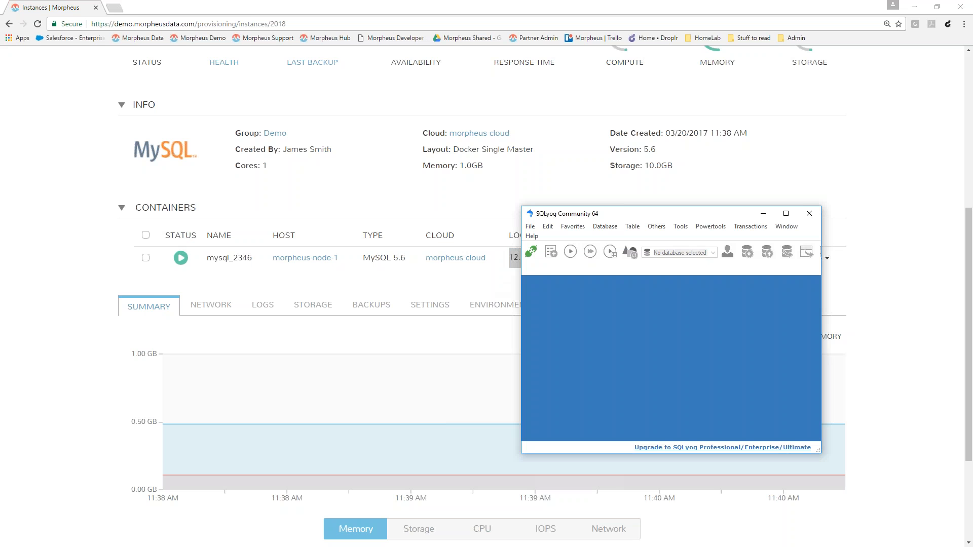
click(532, 253)
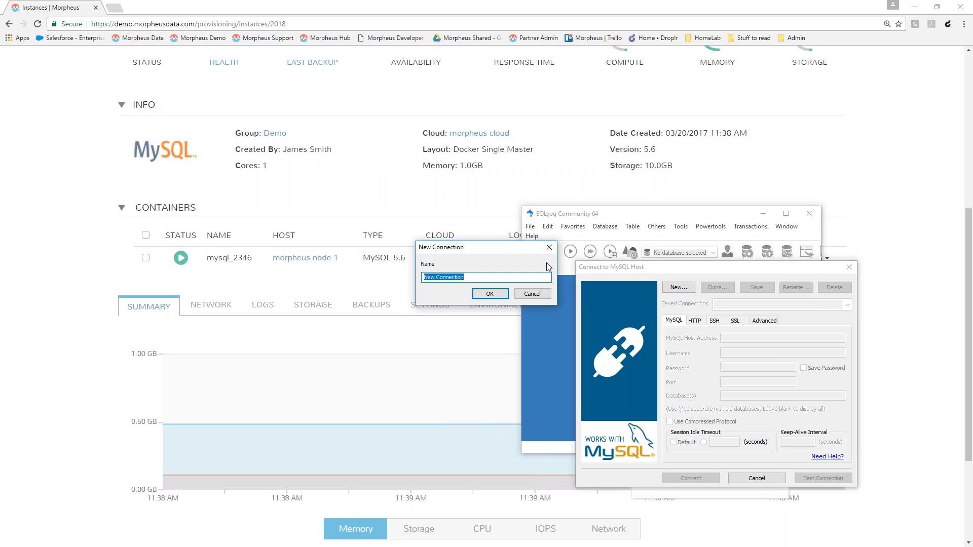
click(490, 294)
click(761, 338)
drag(761, 338, 655, 335)
key(ctrl+v)
key(Tab)
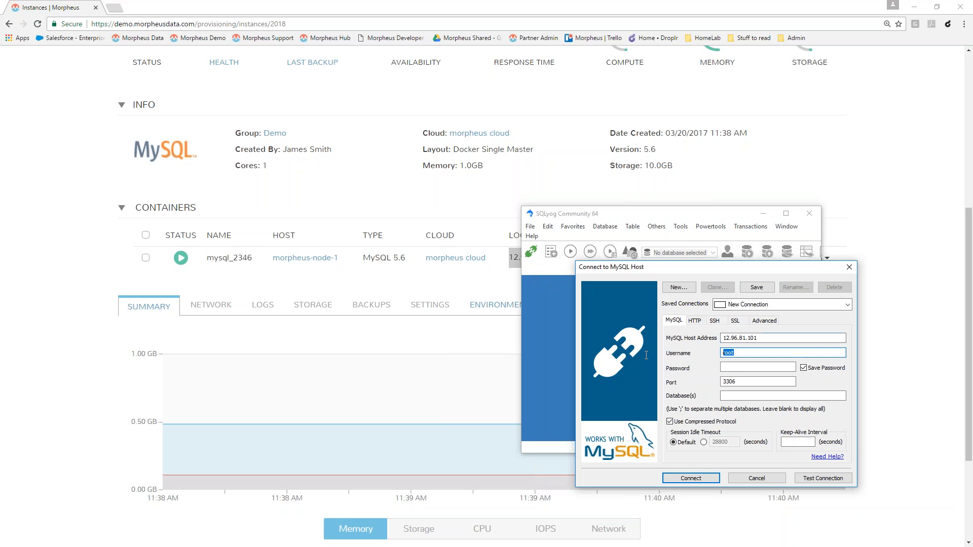
Enter the database username and password, set the port to 10000, and connect, saving the changed connection details
text(james)
key(Tab)
text(********)
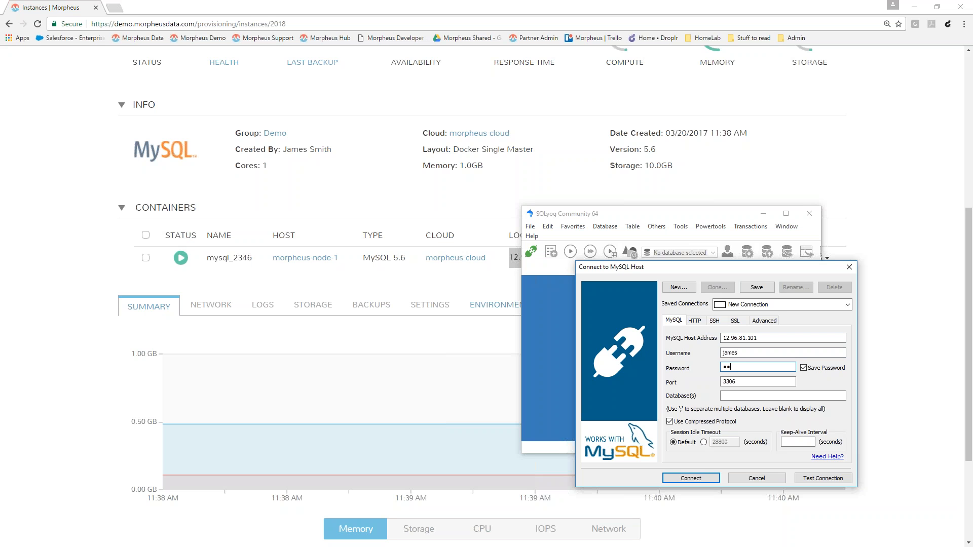
key(Tab)
key(Tab)
text(1000)
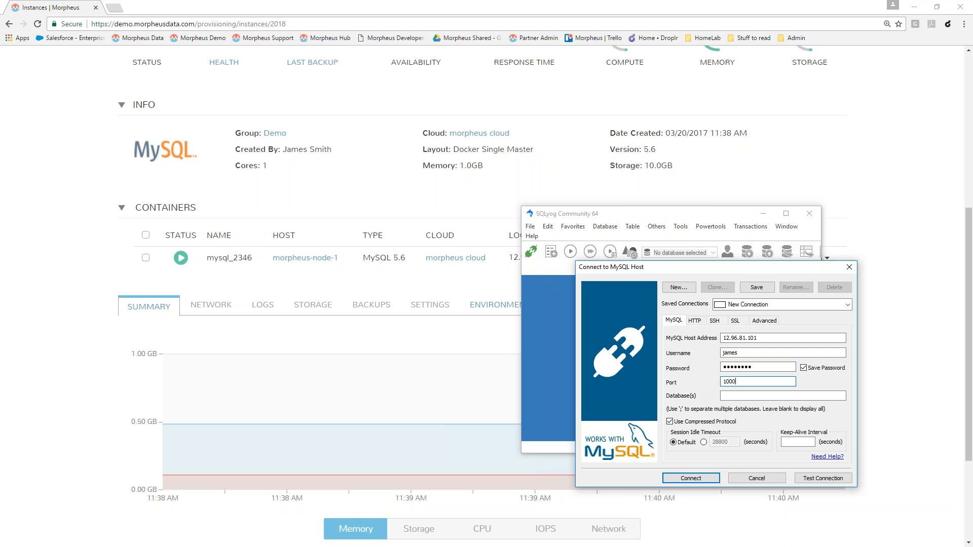
click(690, 479)
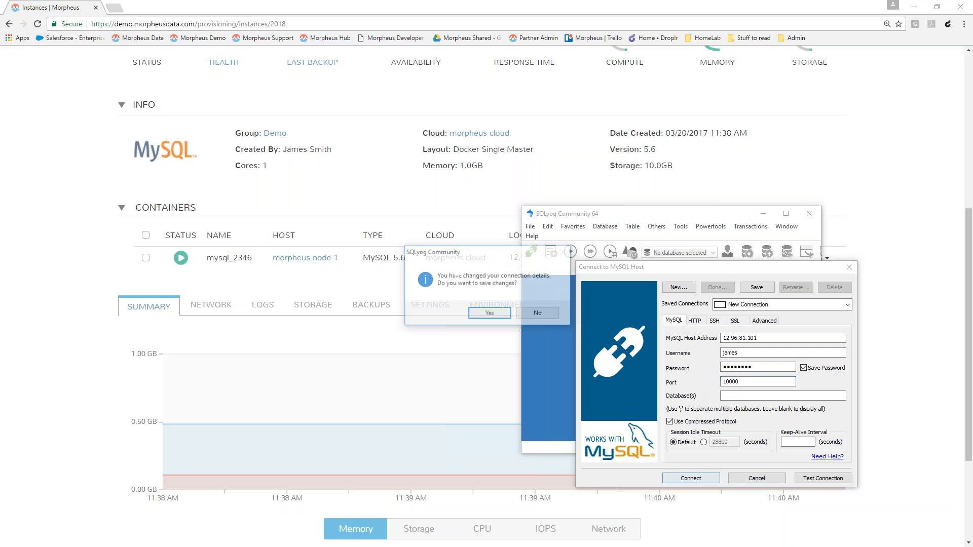
click(489, 312)
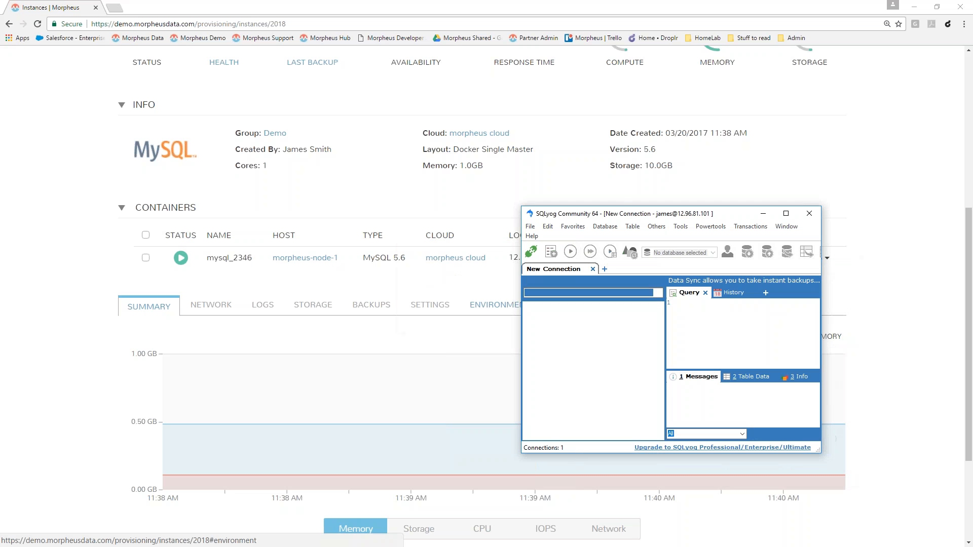
Create a database named spud on the connected MySQL server with the default charset and collation
right_click(551, 309)
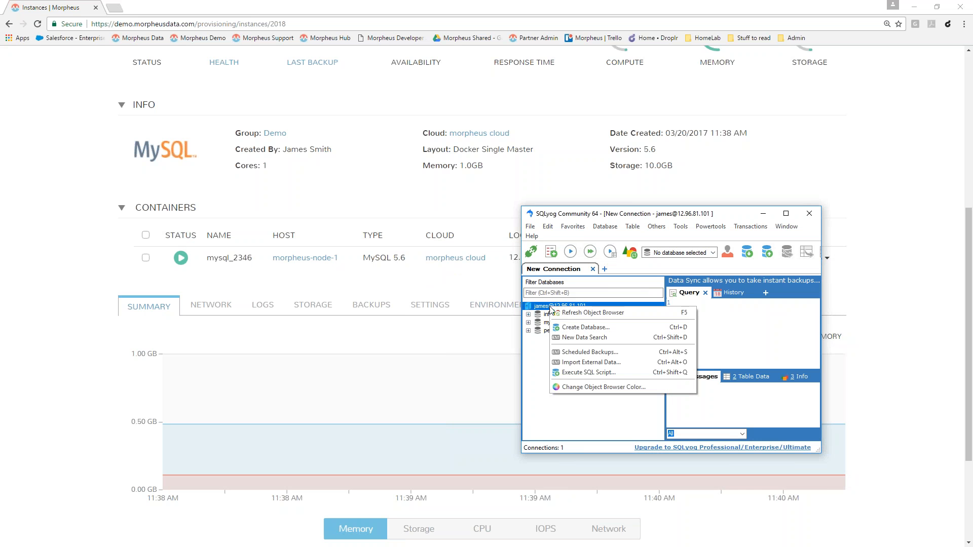
click(567, 327)
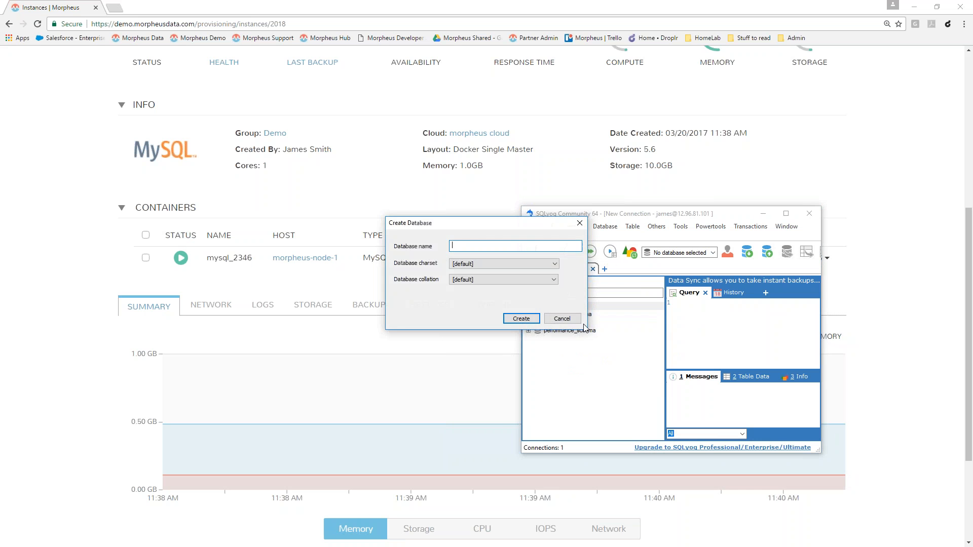
text(spud)
click(521, 319)
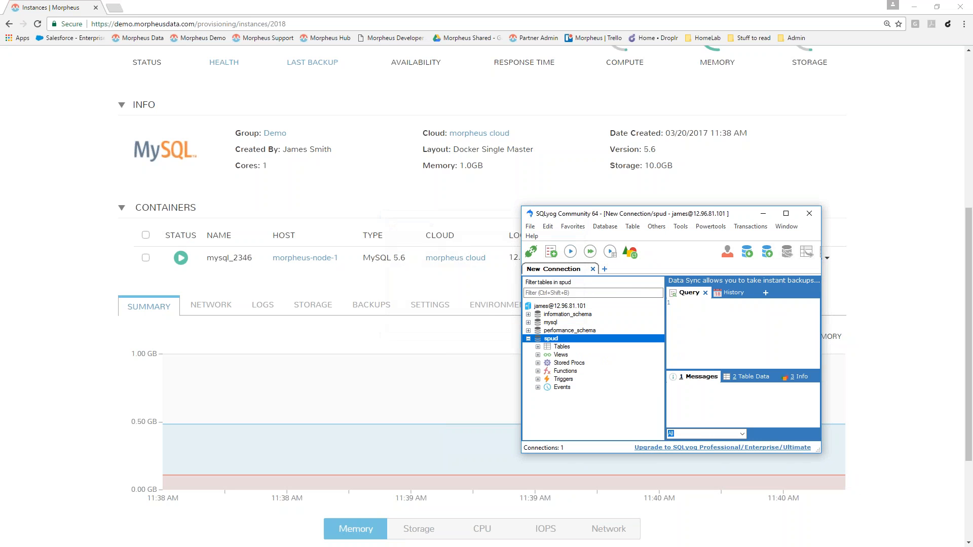
Execute the SQL script spud_marketing_2015-06-23.sql against the spud database and return to the instance page in the browser
right_click(549, 339)
mouse_move(598, 421)
click(469, 429)
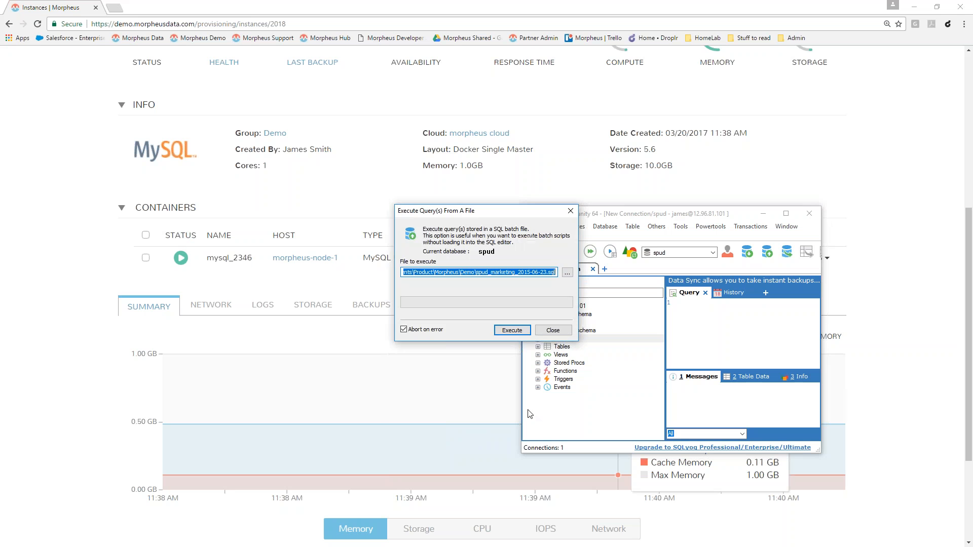
click(511, 330)
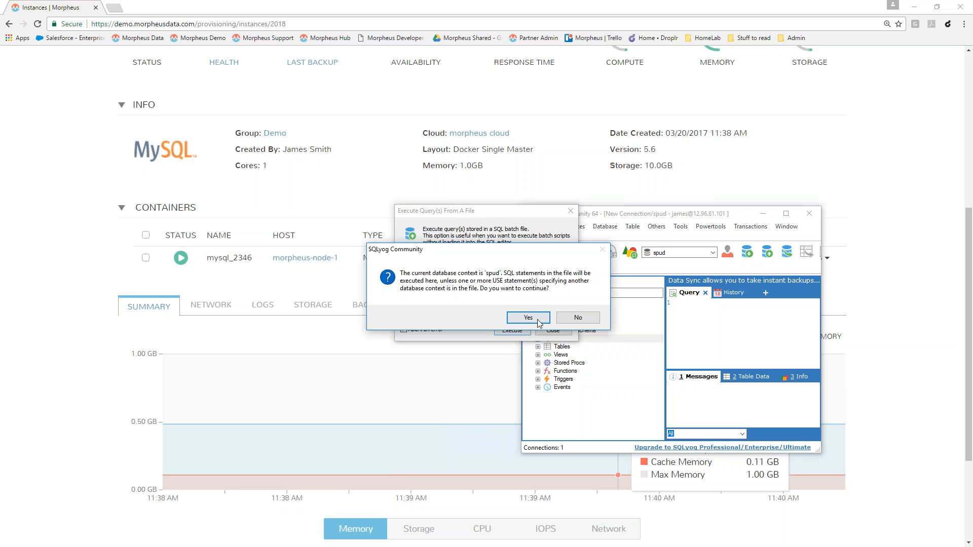
click(585, 317)
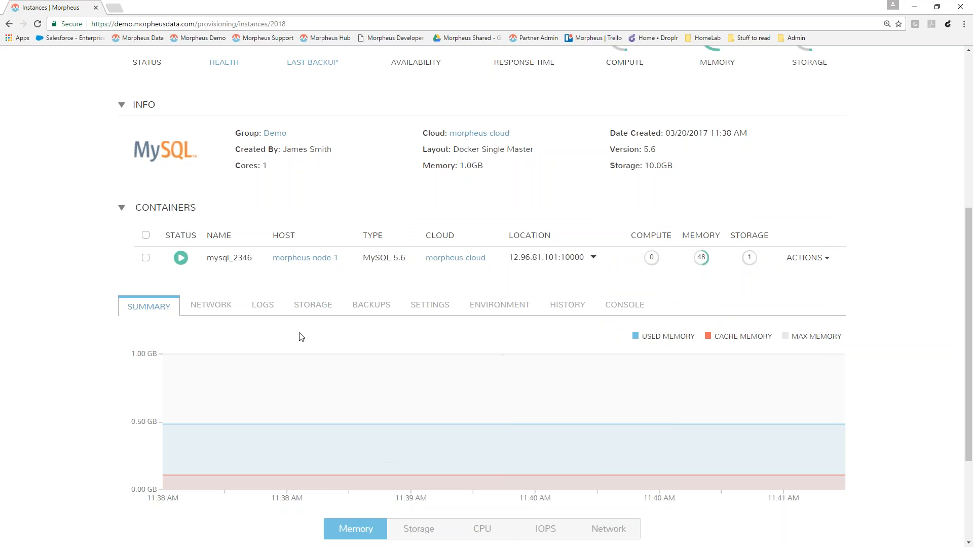
Review the MySQL instance's log entries for the last 24 hours
click(254, 308)
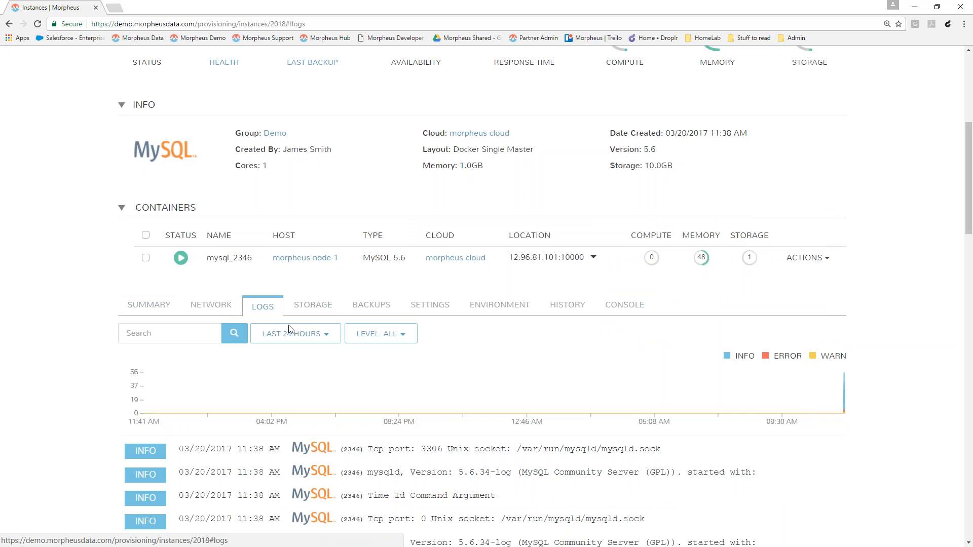
scroll(482, 304, down, 2)
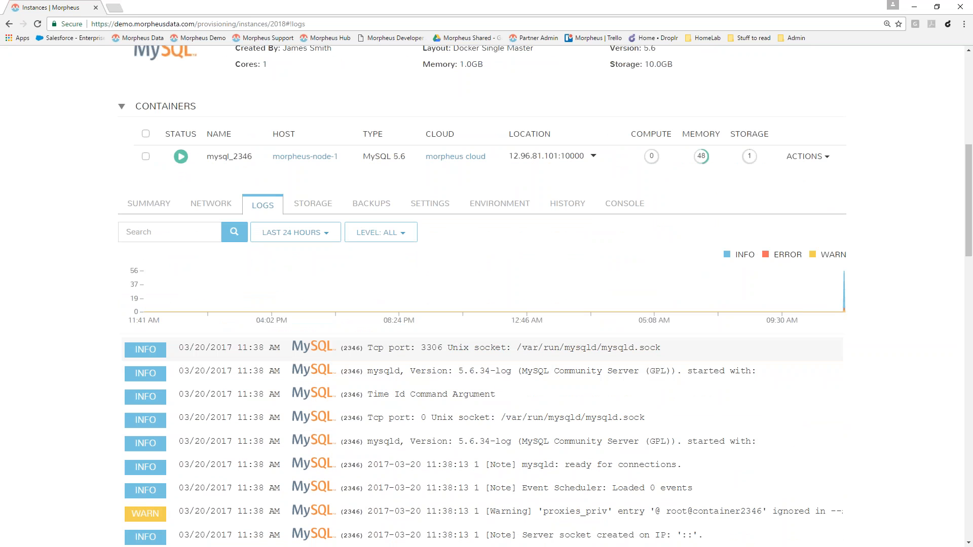
scroll(486, 296, up, 4)
scroll(486, 297, up, 4)
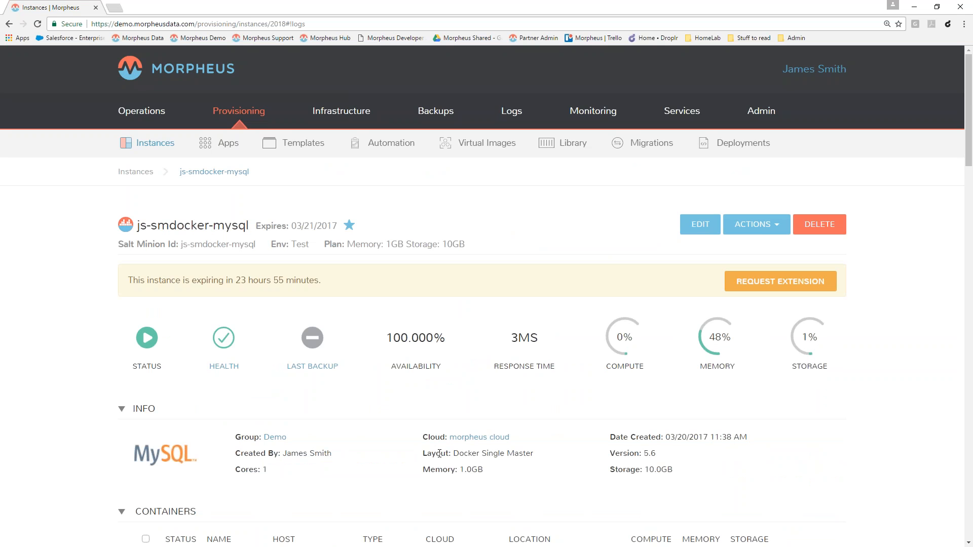
Return to the instances list and open the js-smdocker-tomcat instance
click(137, 174)
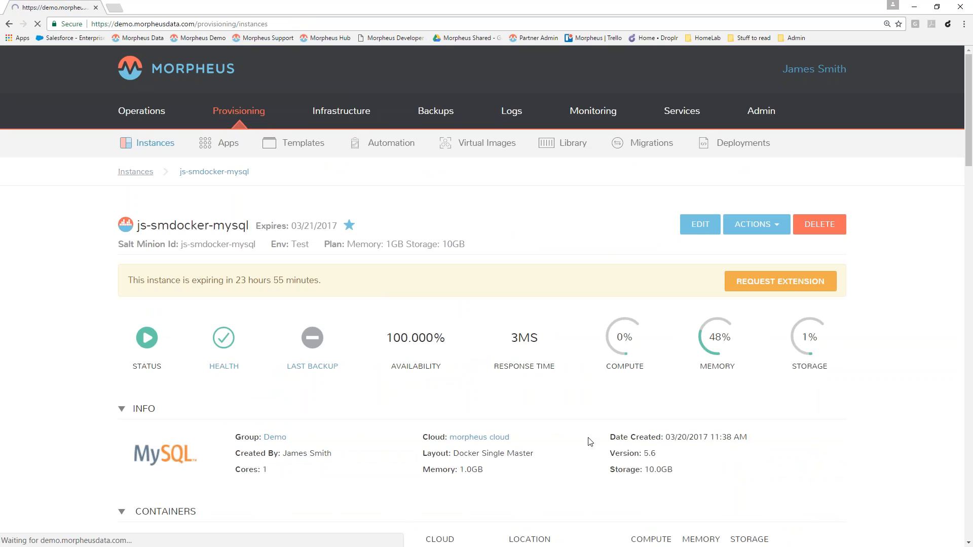
scroll(507, 476, down, 5)
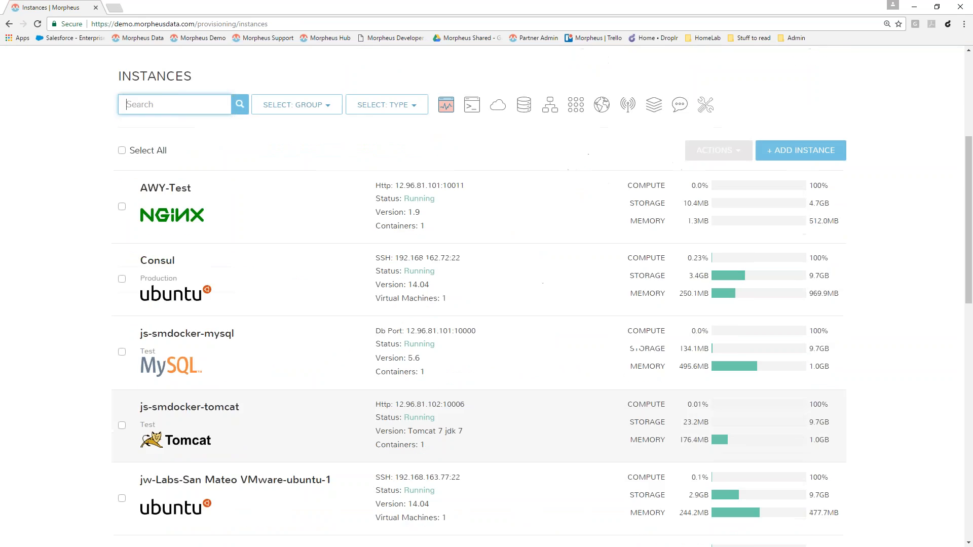
scroll(226, 341, down, 2)
click(423, 330)
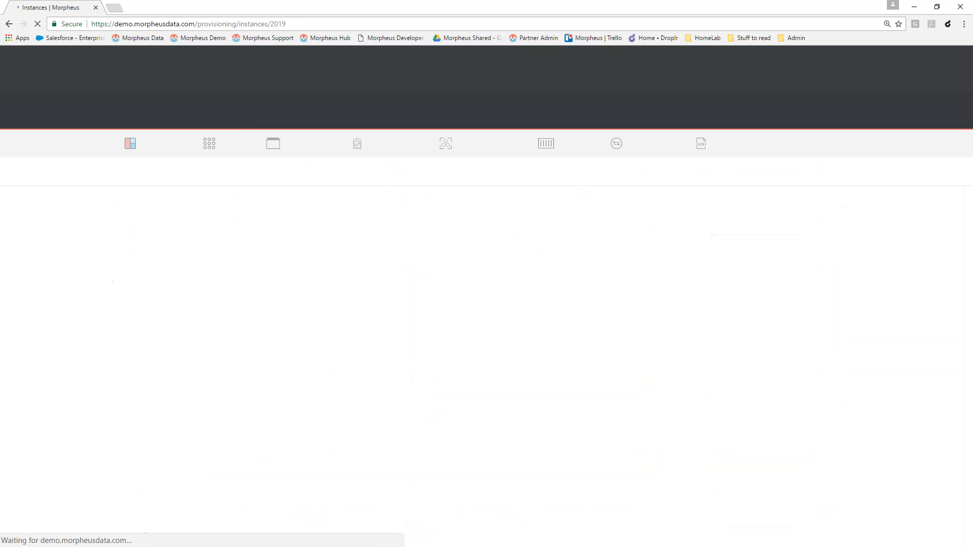
Check the Tomcat container's web page at its location address, then review the instance's load balancer, container and memory usage summary
scroll(487, 294, down, 4)
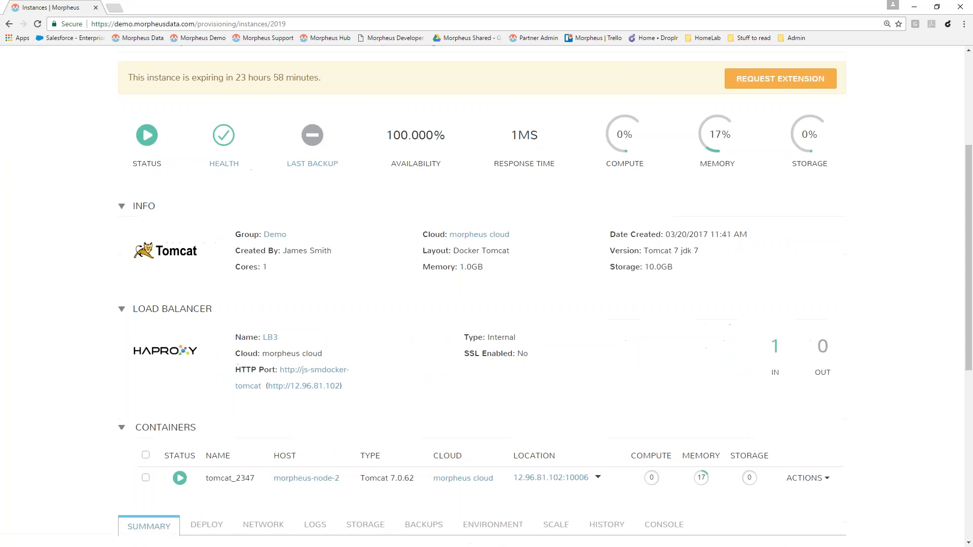
click(554, 478)
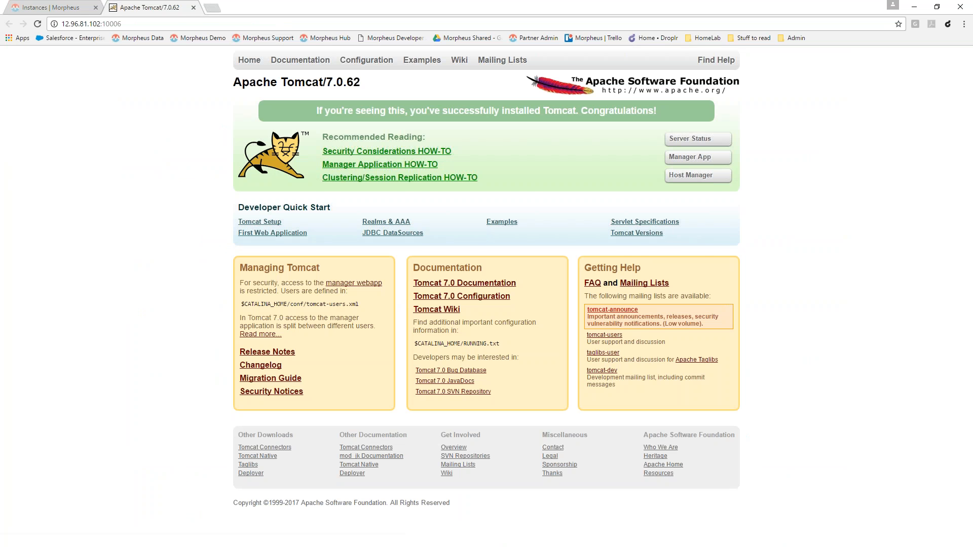
click(194, 8)
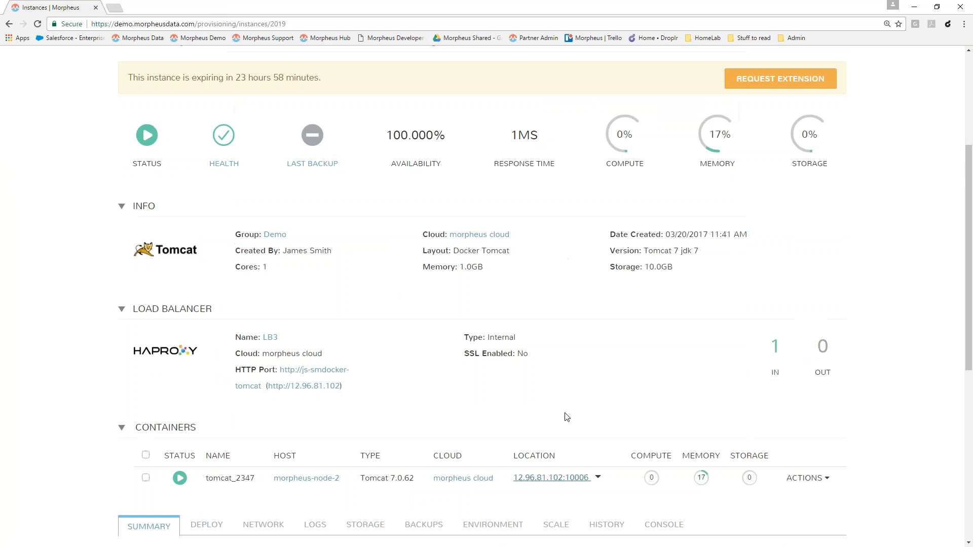
scroll(566, 417, down, 3)
scroll(566, 417, down, 1)
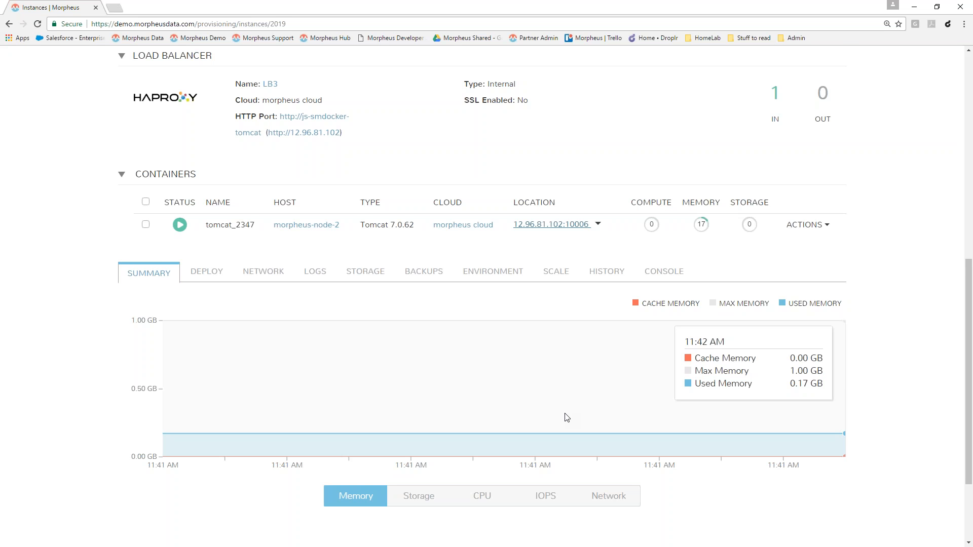
scroll(566, 417, up, 3)
scroll(566, 417, up, 6)
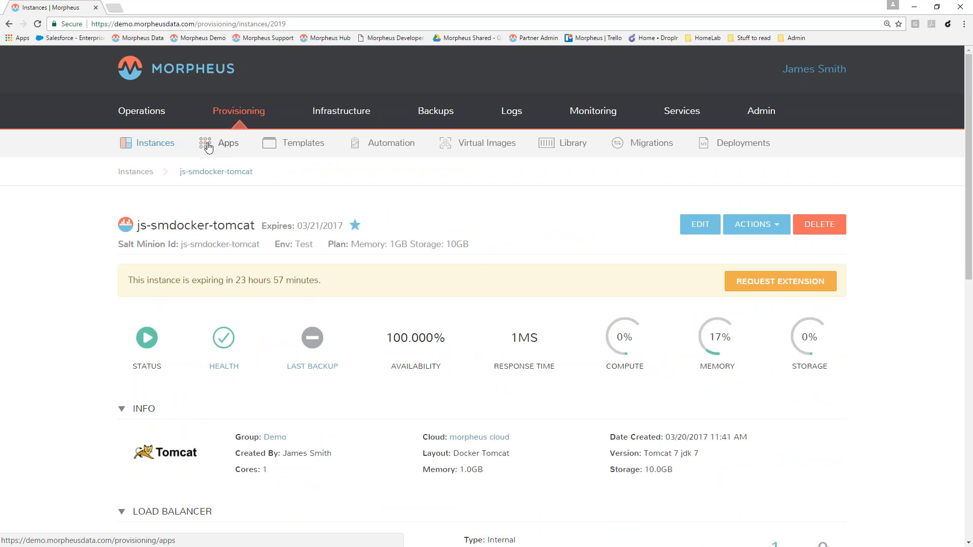
Look over the provisioned apps and the available app templates with their instance types
click(208, 147)
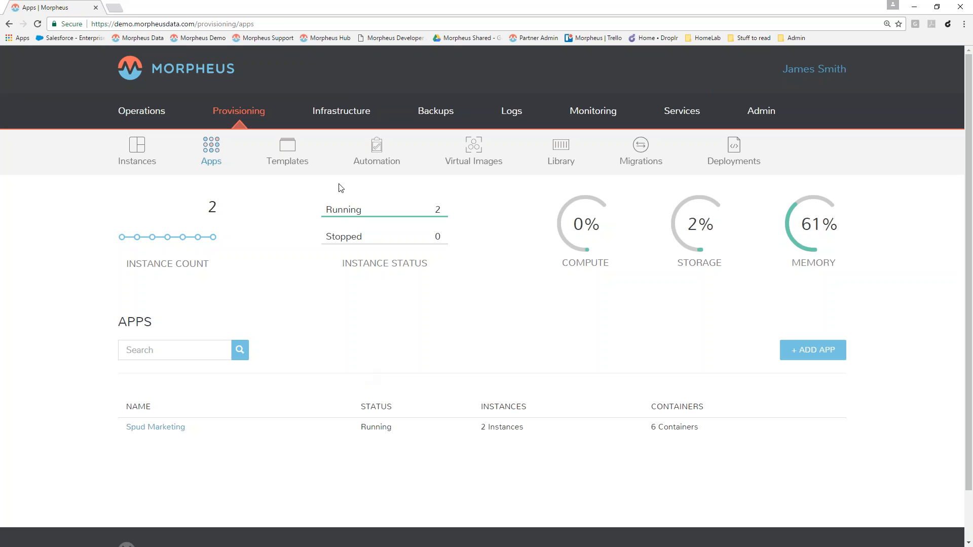
click(287, 146)
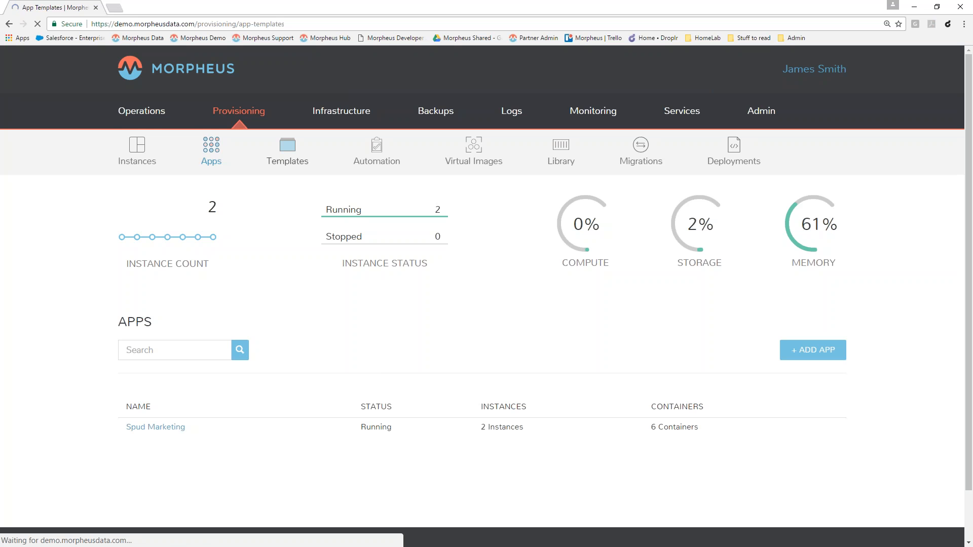
scroll(589, 420, down, 2)
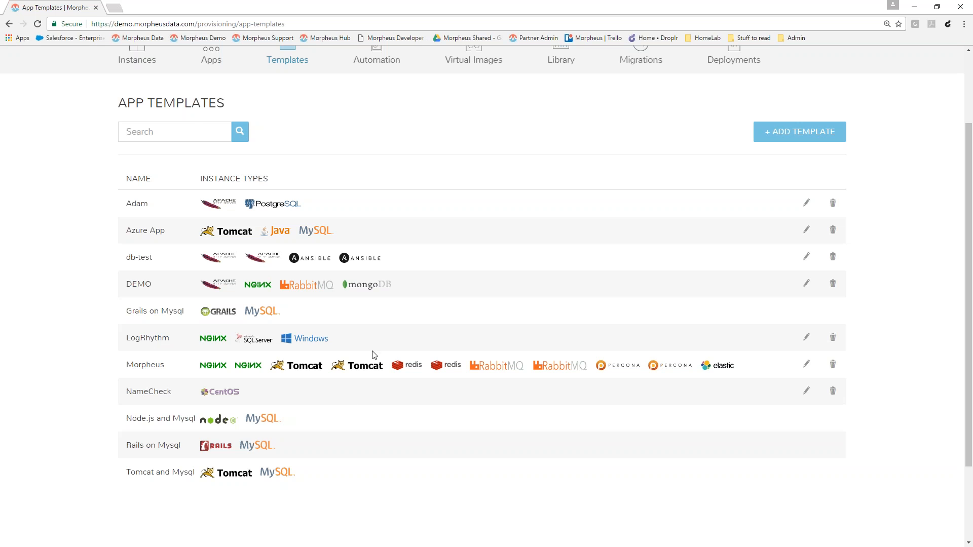
scroll(500, 449, up, 2)
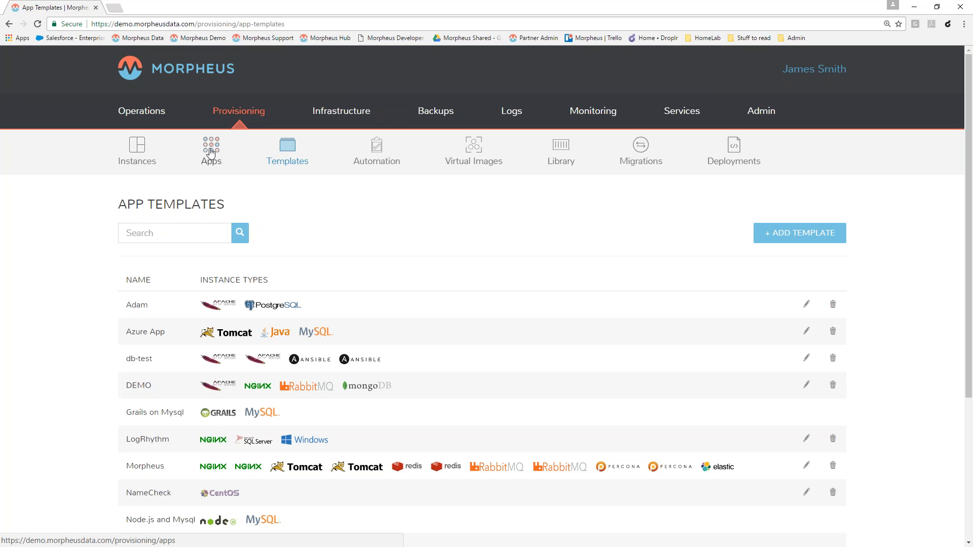
Start a new app named AA_Demo in the Demo group and proceed to its layout
click(210, 152)
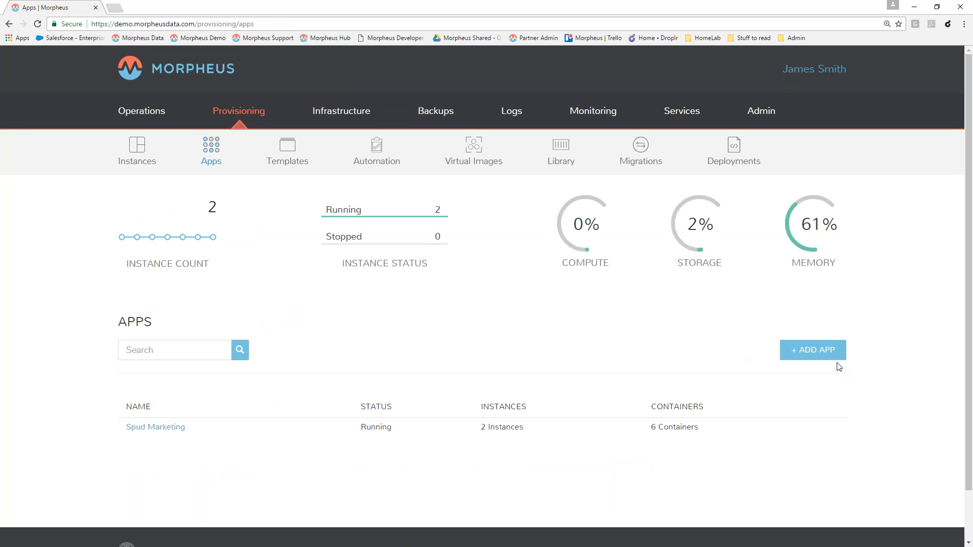
click(808, 354)
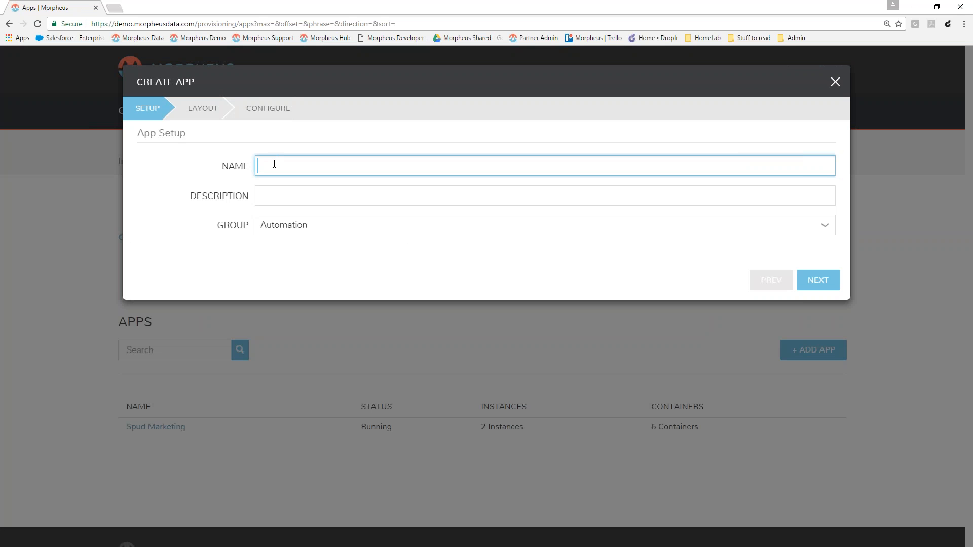
text(AA_ Demo)
click(334, 225)
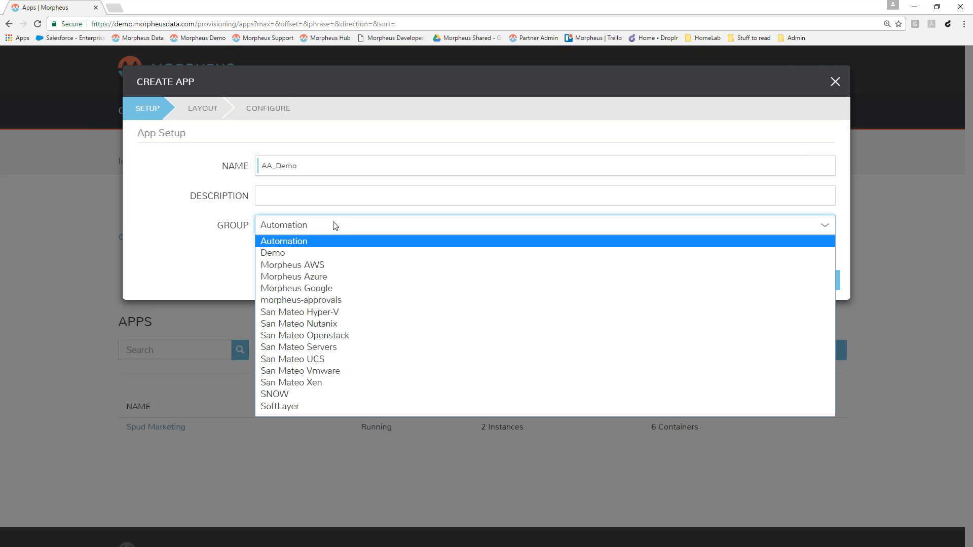
click(272, 254)
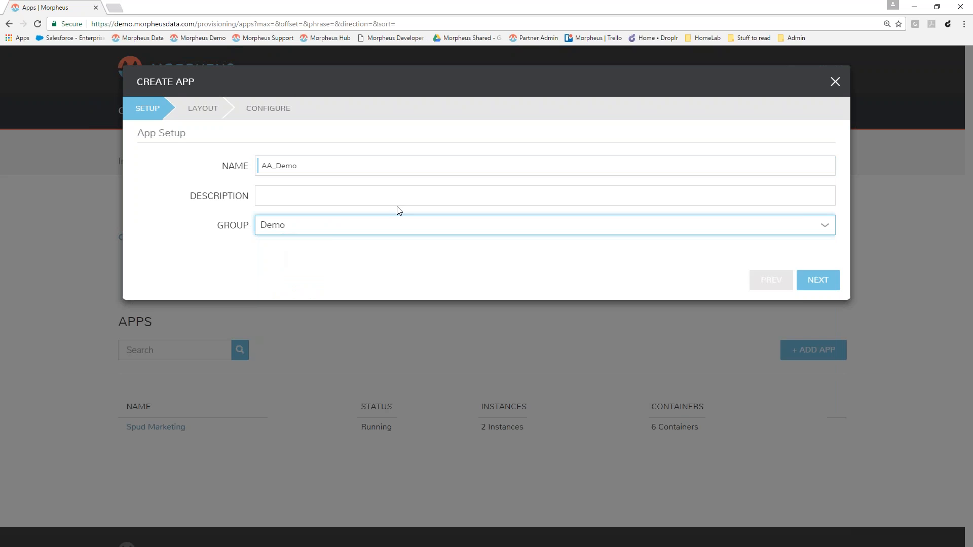
click(820, 281)
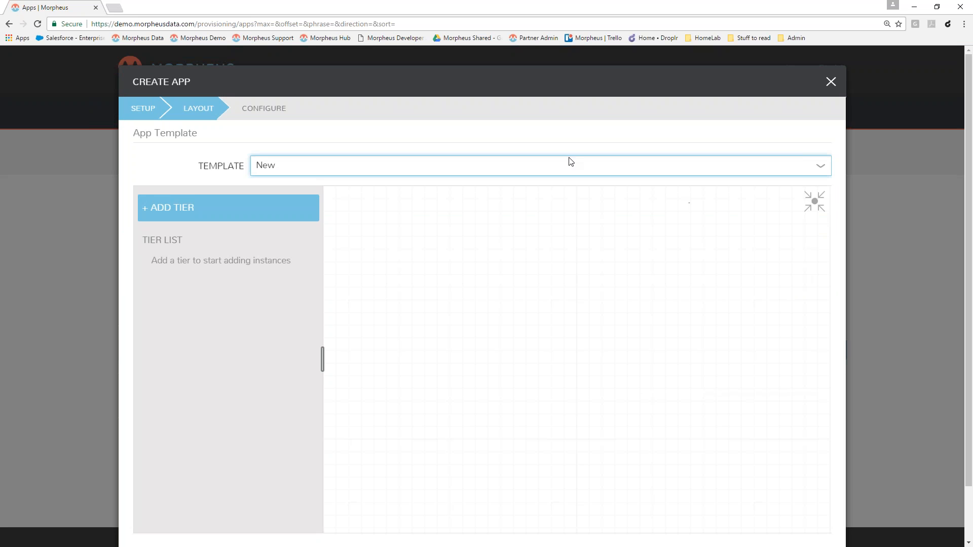
Keep the New template and add an App tier and a Database tier to the app layout
click(298, 168)
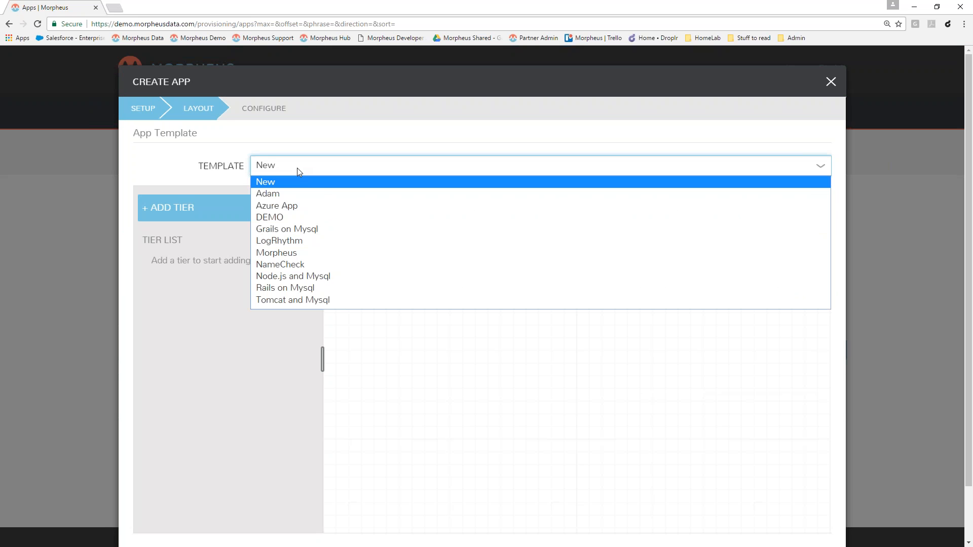
click(297, 168)
click(167, 212)
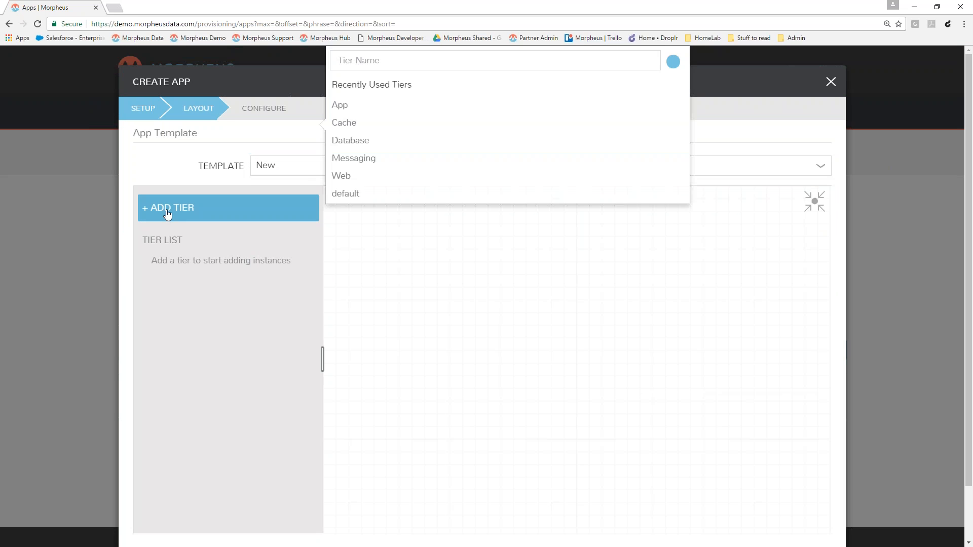
click(339, 190)
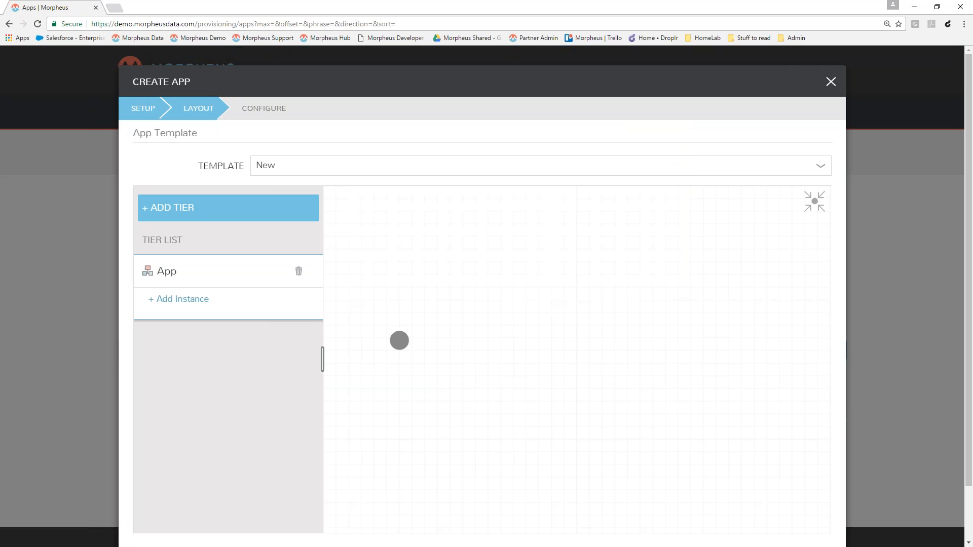
click(169, 217)
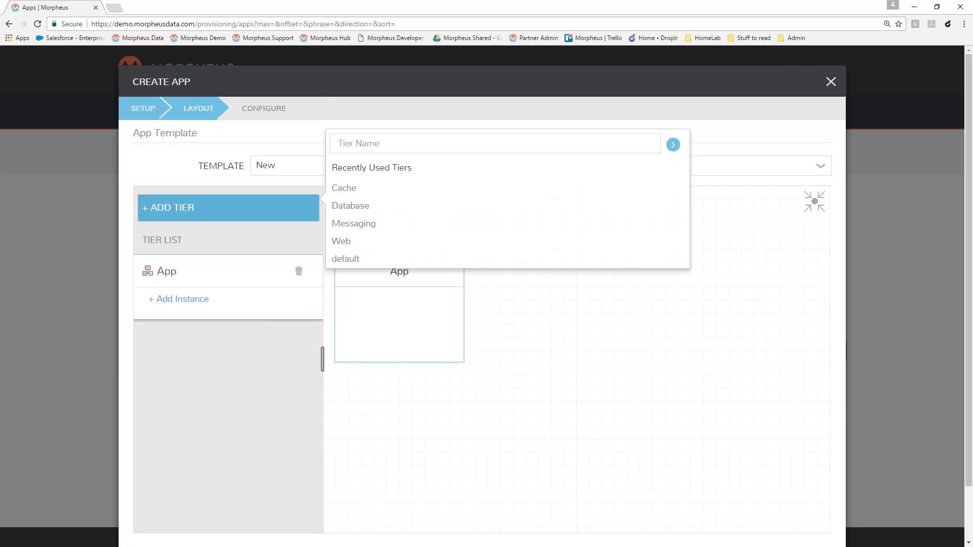
click(348, 205)
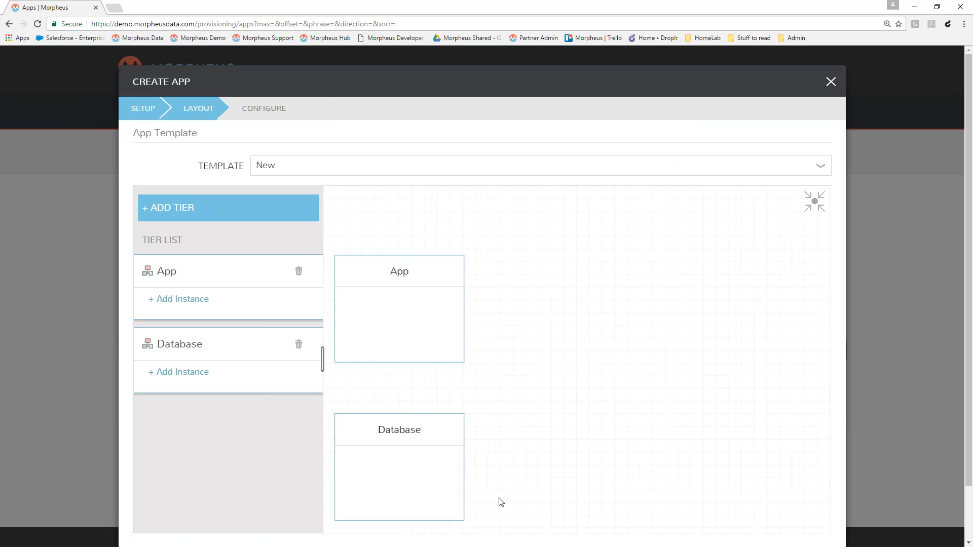
Add the existing Tomcat instance js-smdocker-tomcat to the App tier
click(182, 302)
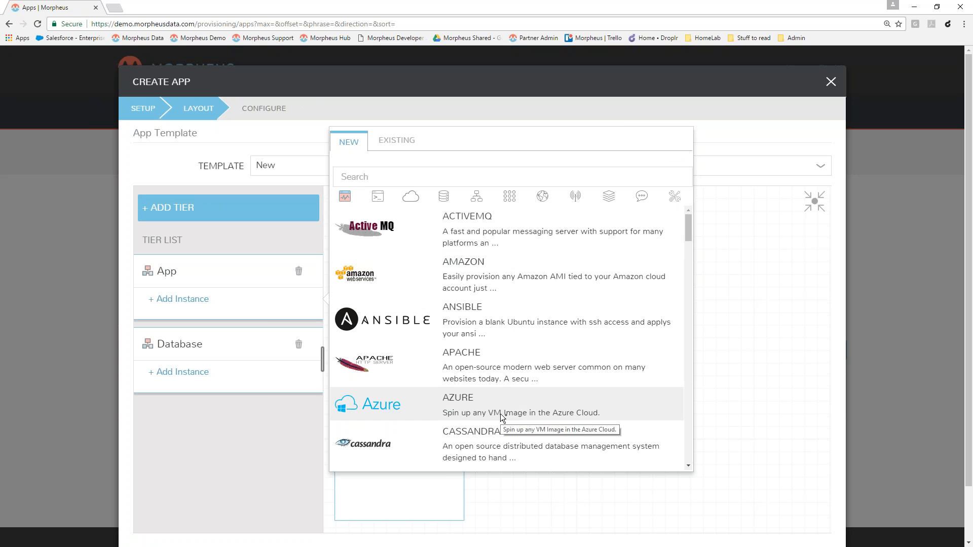
scroll(500, 414, down, 4)
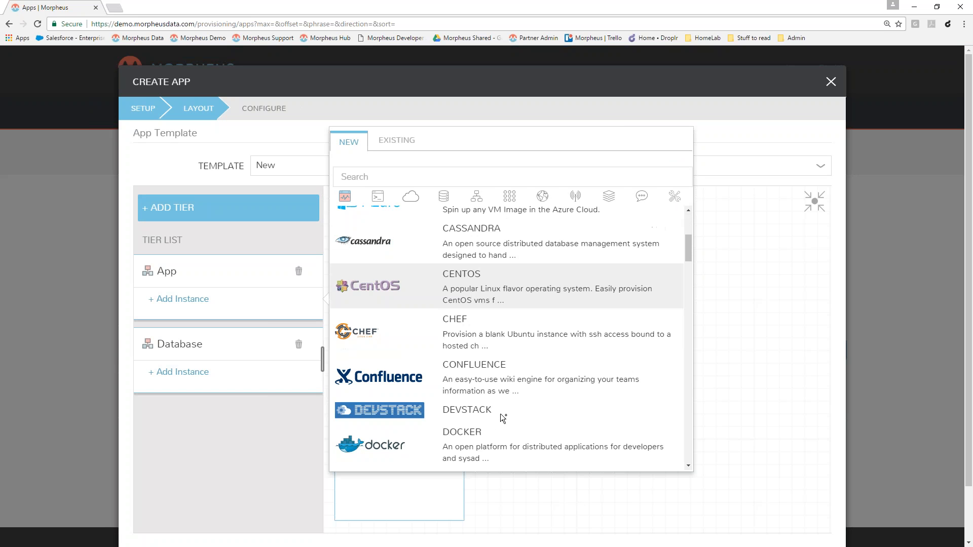
scroll(500, 414, up, 4)
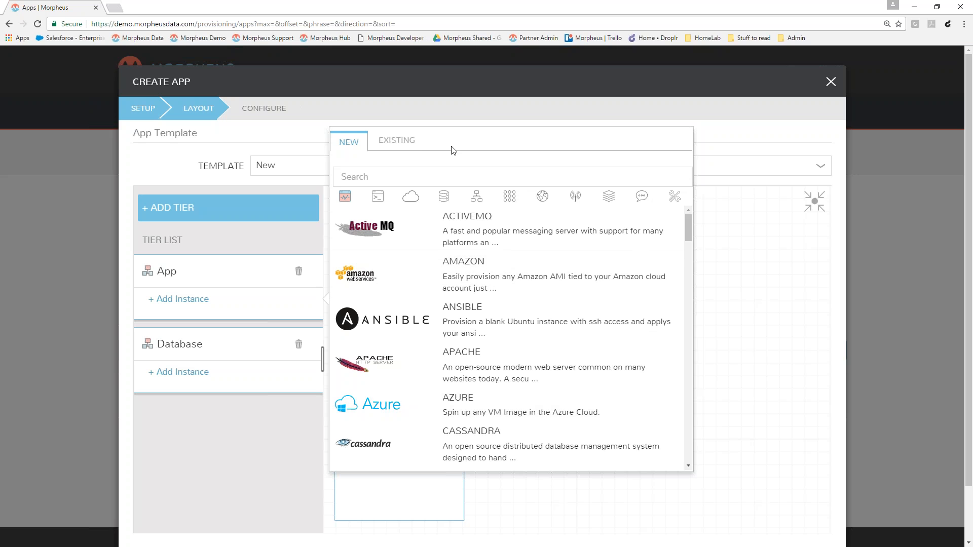
click(403, 146)
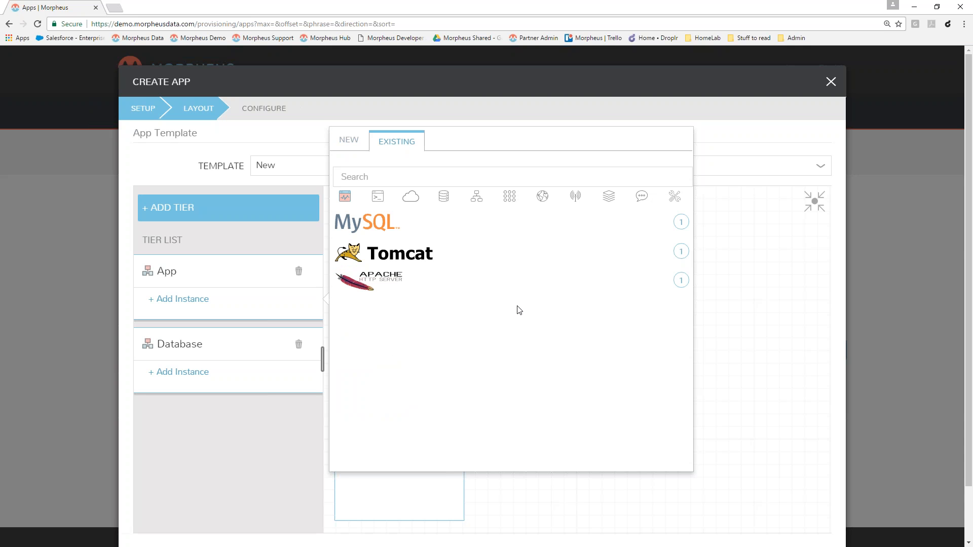
click(385, 259)
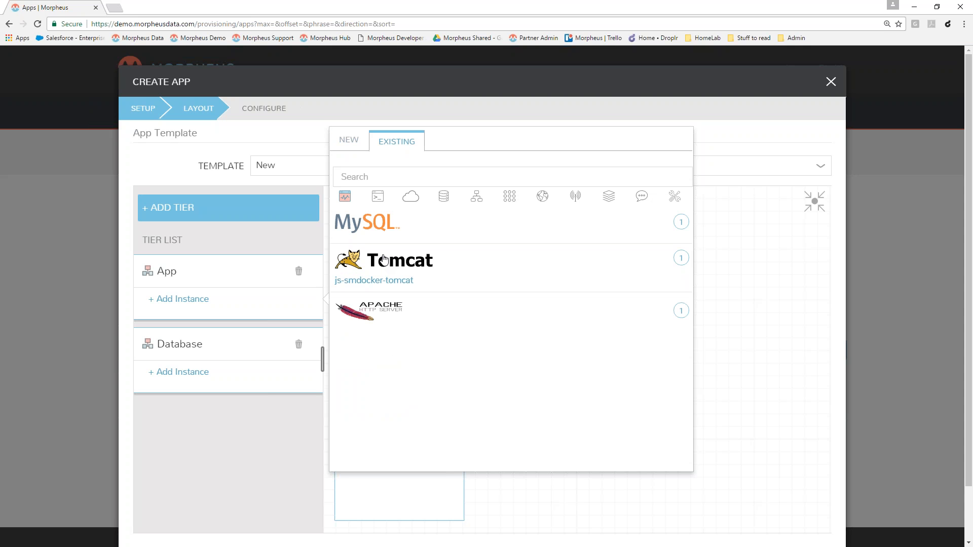
click(366, 284)
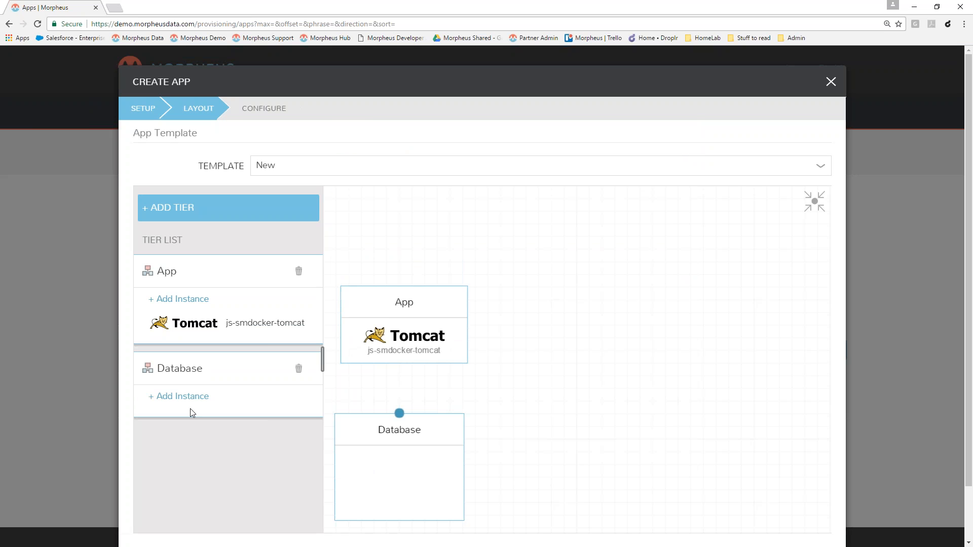
Add the existing MySQL instance js-smdocker-mysql to the Database tier
click(177, 397)
click(398, 216)
click(352, 303)
click(373, 325)
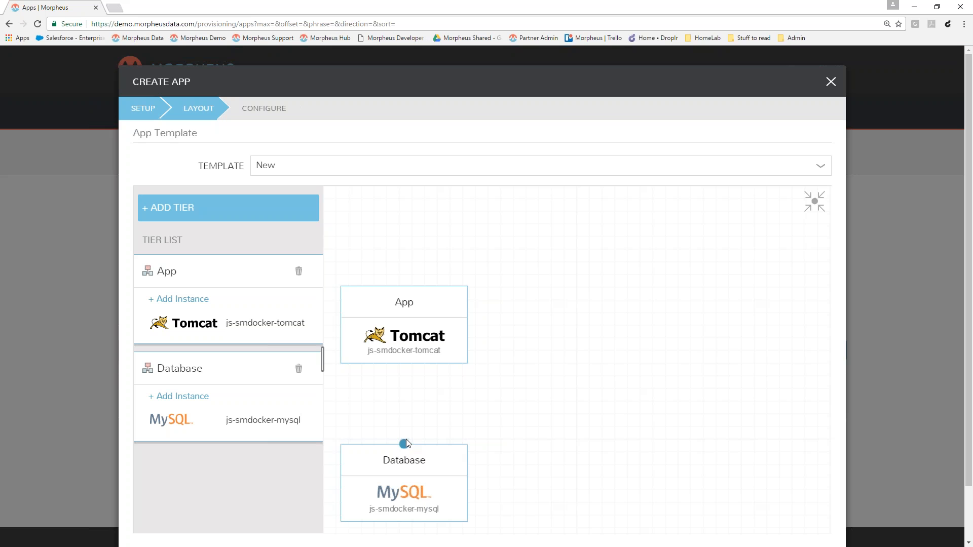
Connect the Database tier to the App tier and complete the app's creation
drag(403, 444, 402, 308)
drag(968, 405, 969, 497)
click(815, 510)
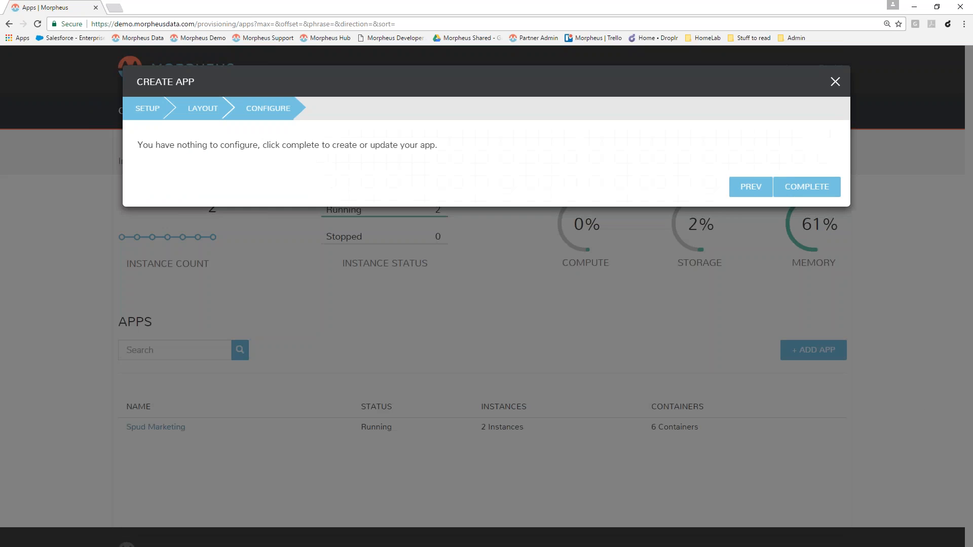
click(809, 188)
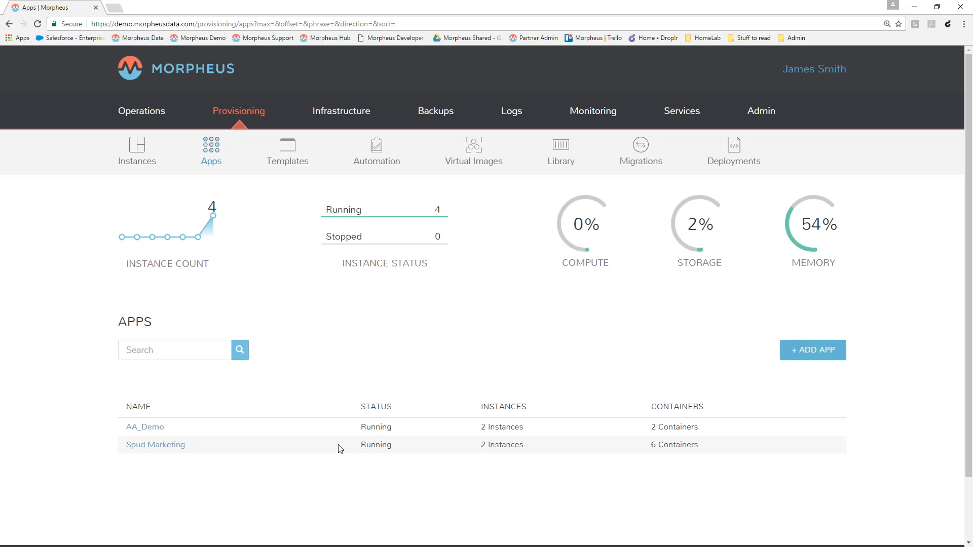
Open the AA_Demo app and review its instances and imported environment variables
click(134, 430)
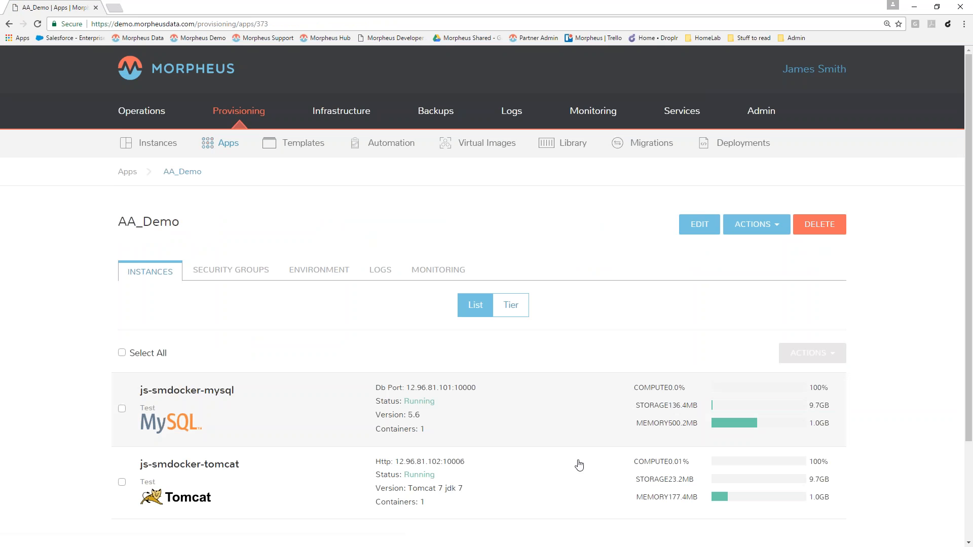
scroll(579, 465, down, 1)
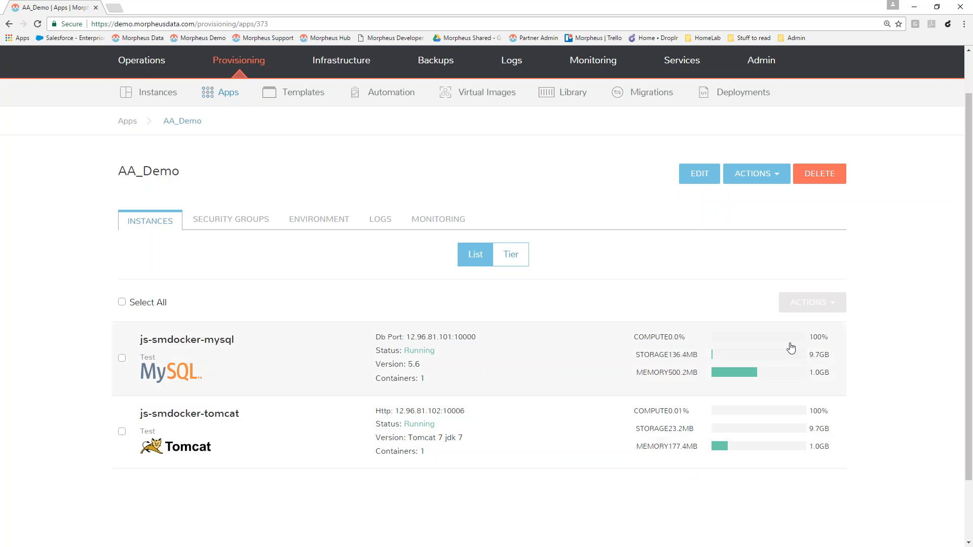
click(329, 223)
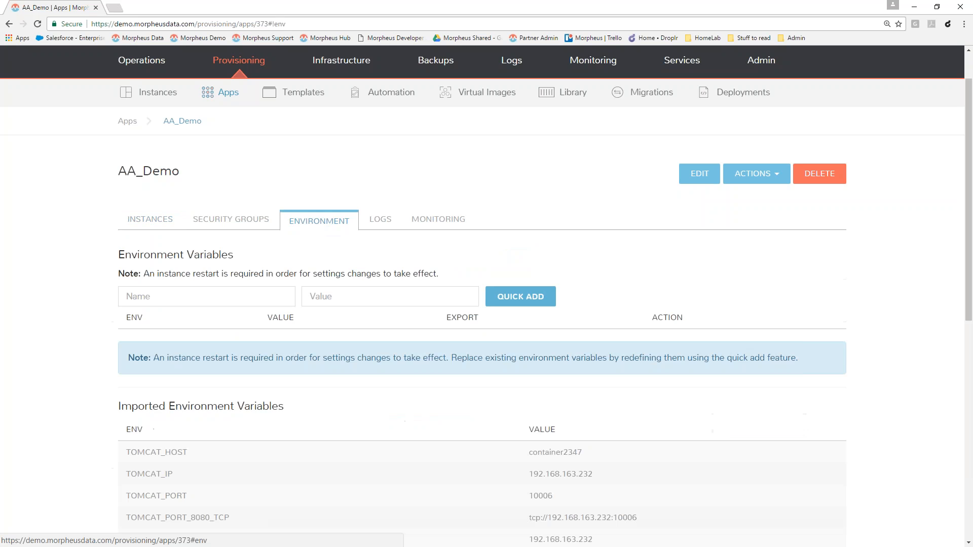
scroll(597, 452, down, 6)
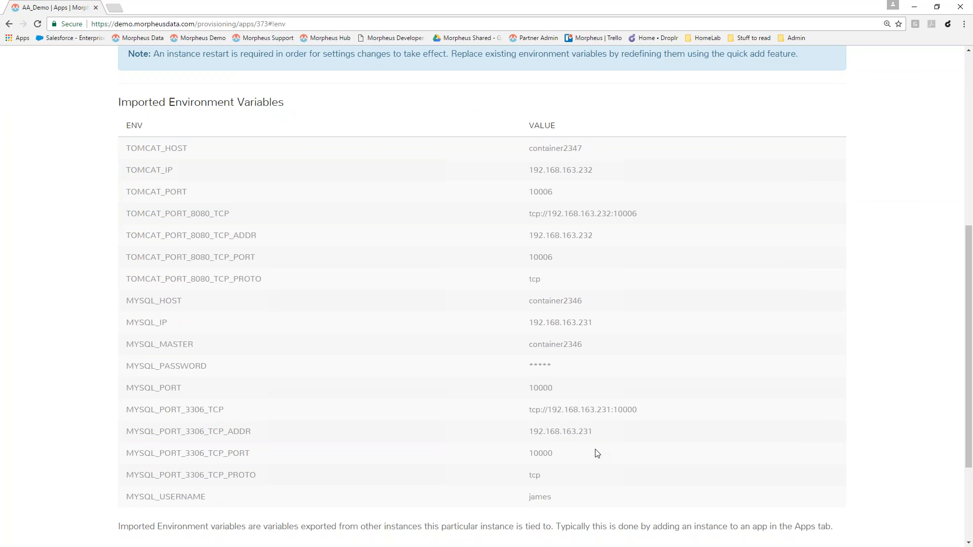
scroll(597, 452, up, 7)
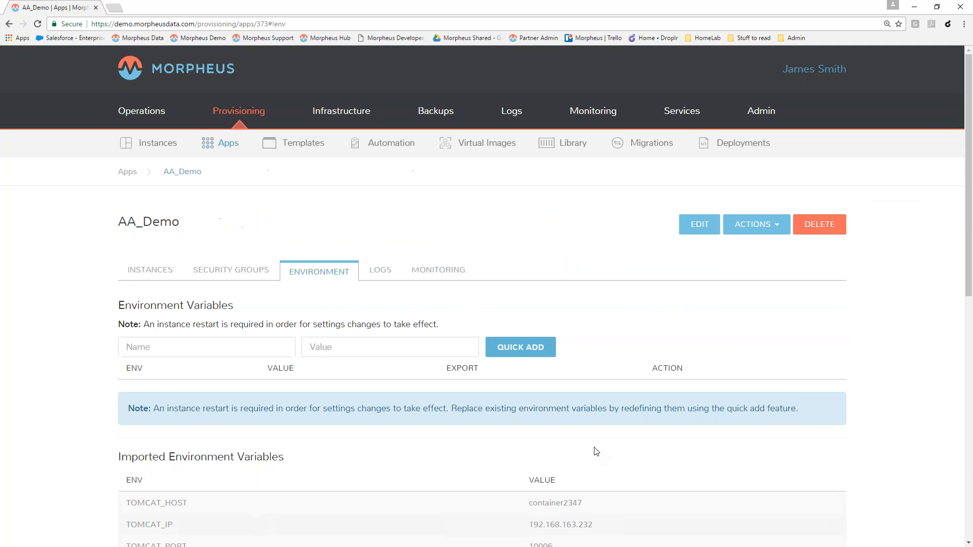
Review the AA_Demo app's combined Tomcat and MySQL log entries
click(381, 271)
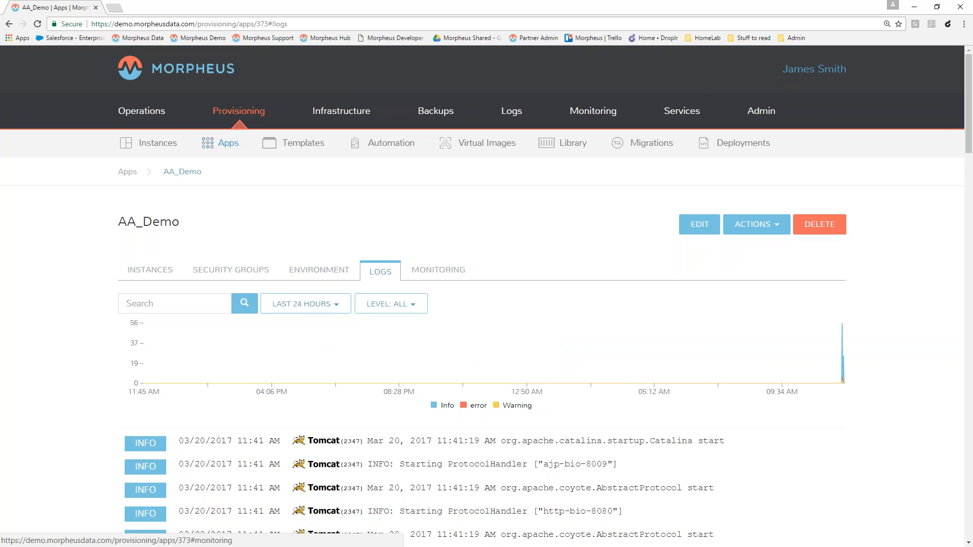
scroll(563, 398, down, 8)
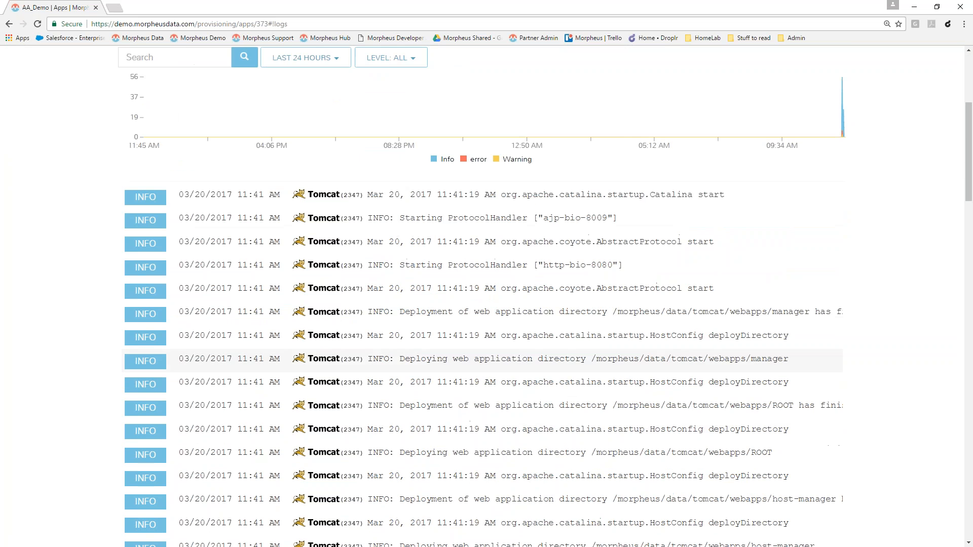
scroll(486, 239, down, 8)
scroll(486, 239, down, 4)
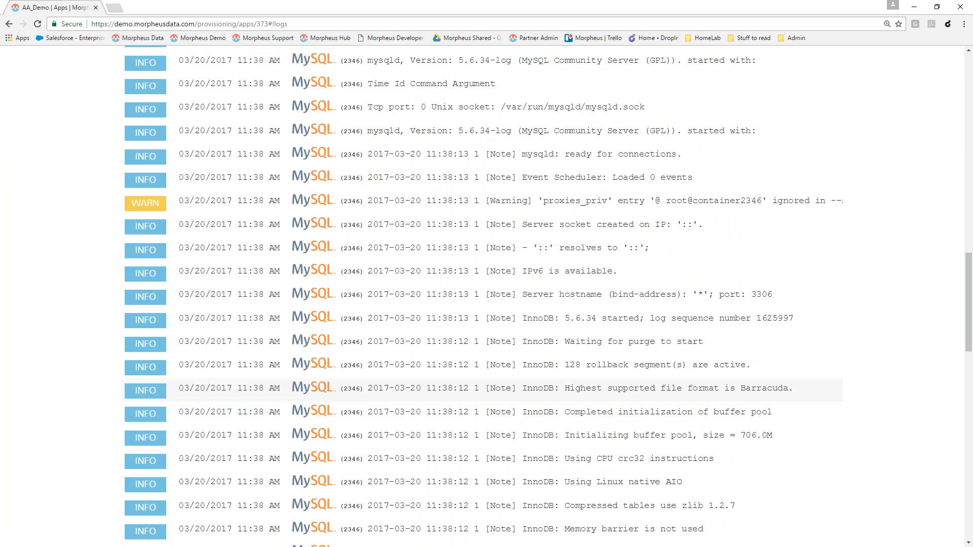
scroll(486, 390, up, 13)
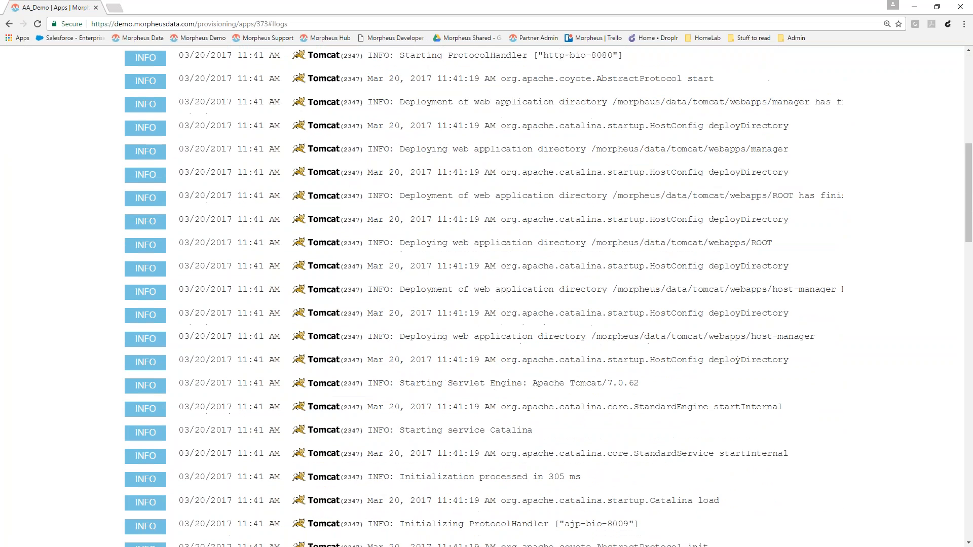
scroll(487, 390, up, 3)
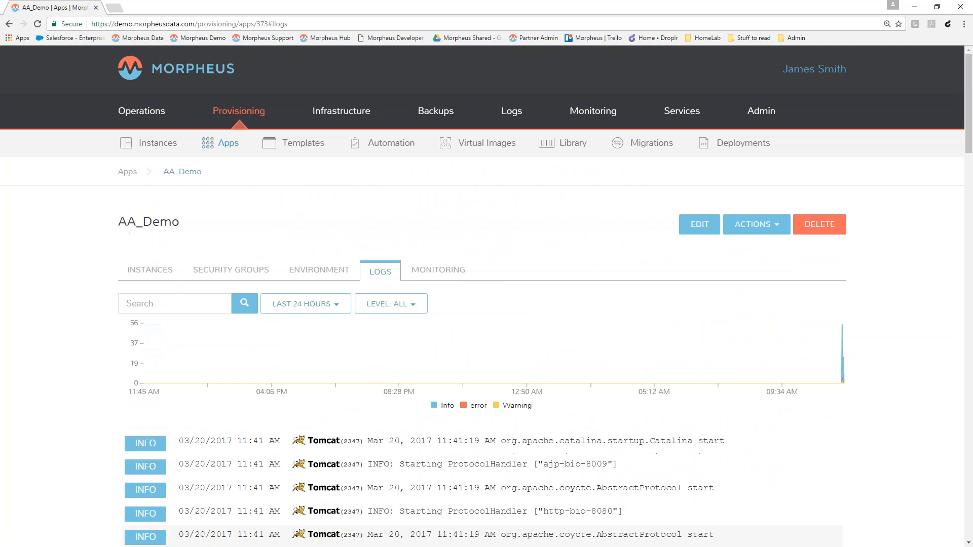
Examine the AA_Demo app's monitoring statistics and the health checks for its two instances
click(454, 273)
scroll(831, 417, down, 2)
scroll(831, 417, down, 2)
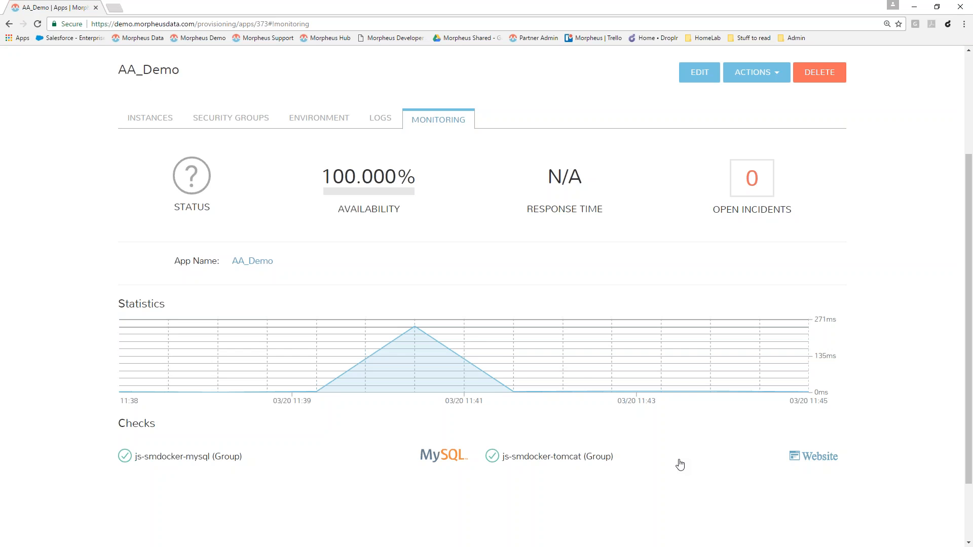
Open the js-smdocker-tomcat instance from the app's instance list and display its environment variables
scroll(680, 464, up, 3)
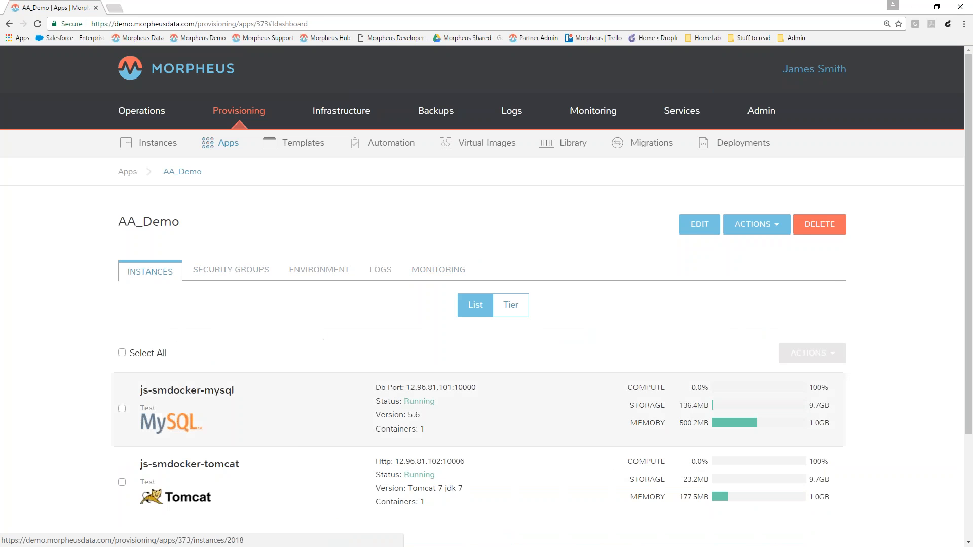
scroll(297, 441, down, 3)
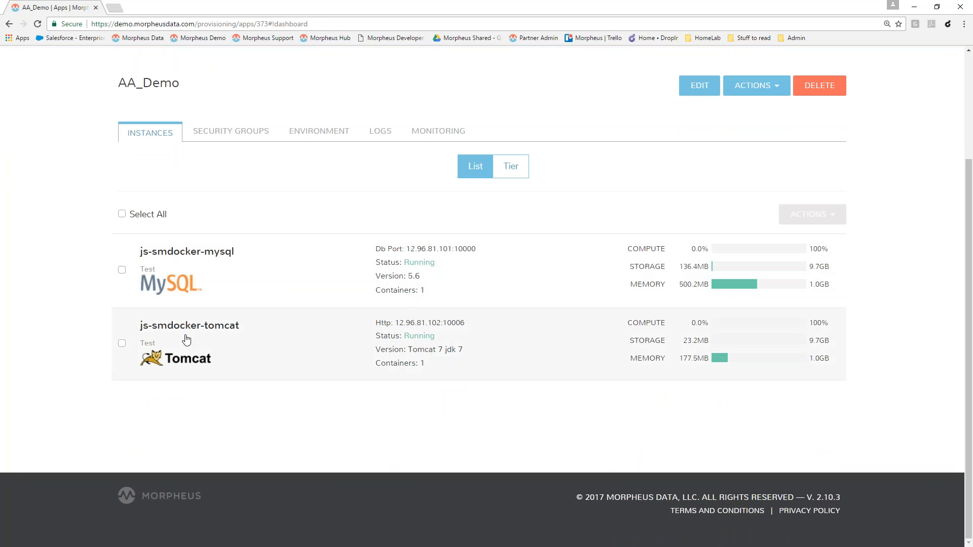
click(227, 345)
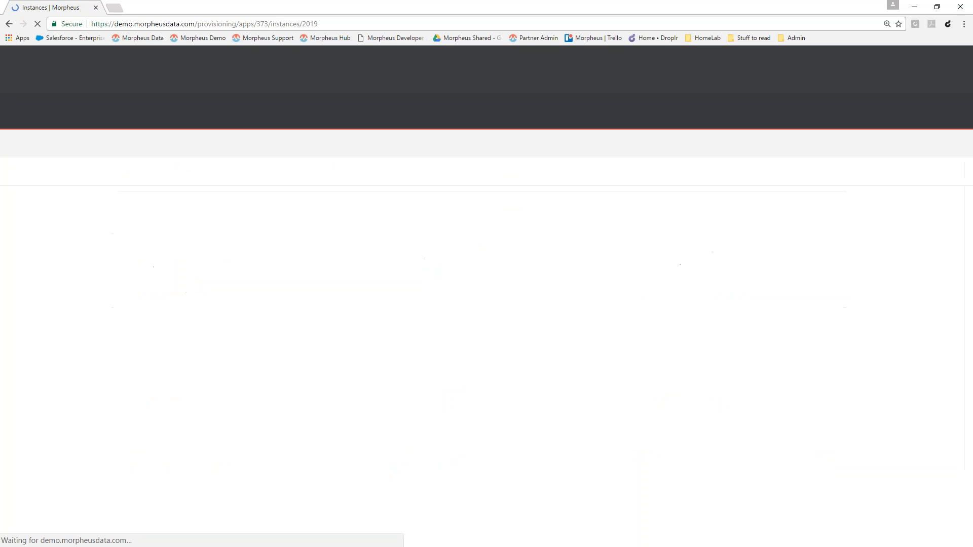
scroll(487, 304, down, 3)
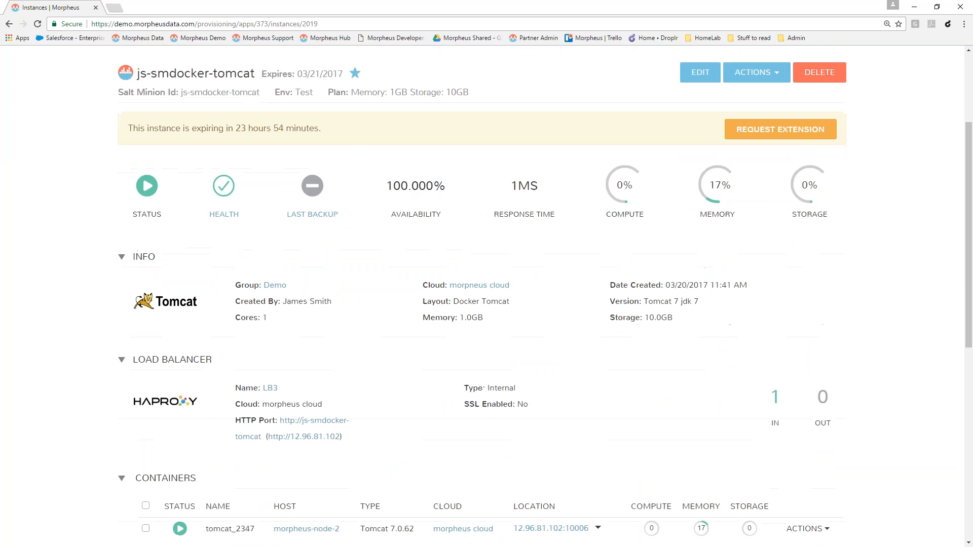
scroll(487, 304, down, 2)
scroll(446, 349, down, 4)
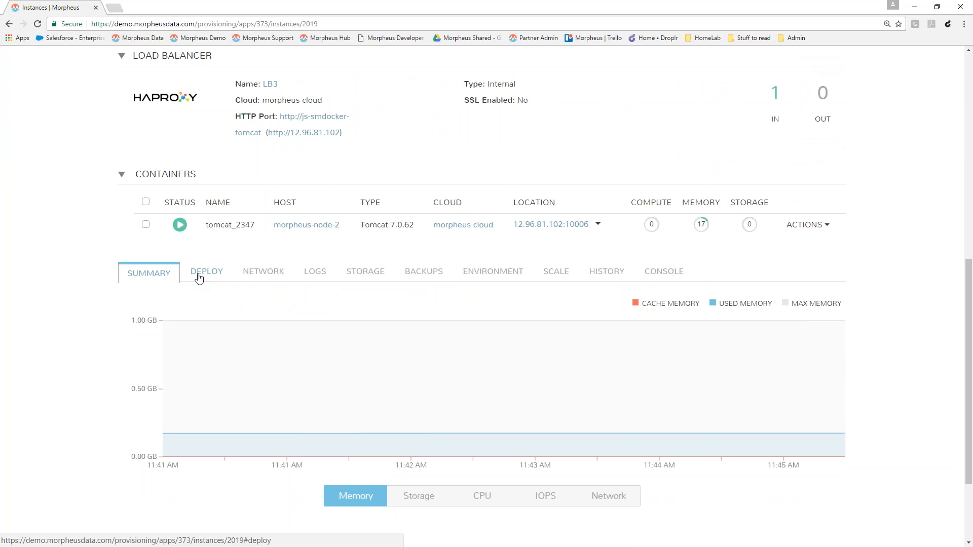
click(499, 276)
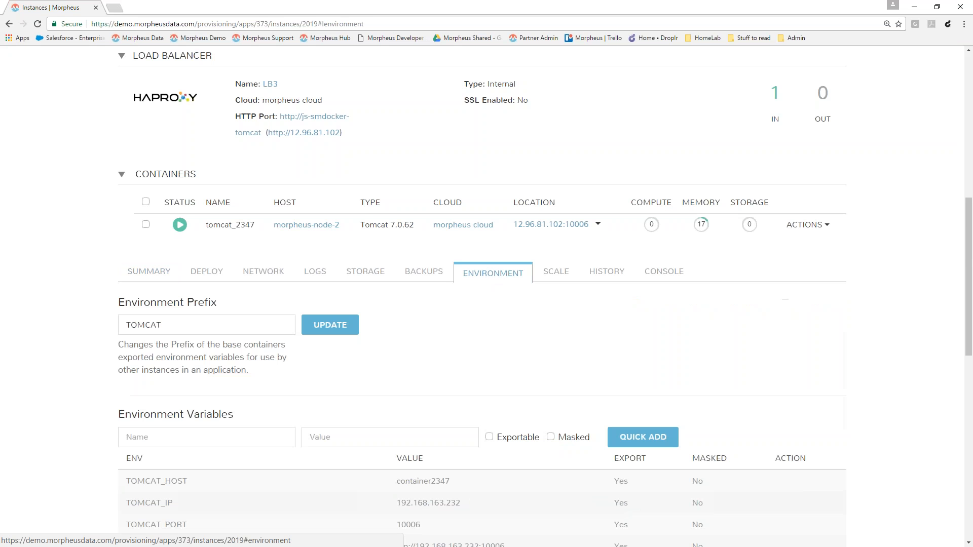
scroll(449, 341, down, 2)
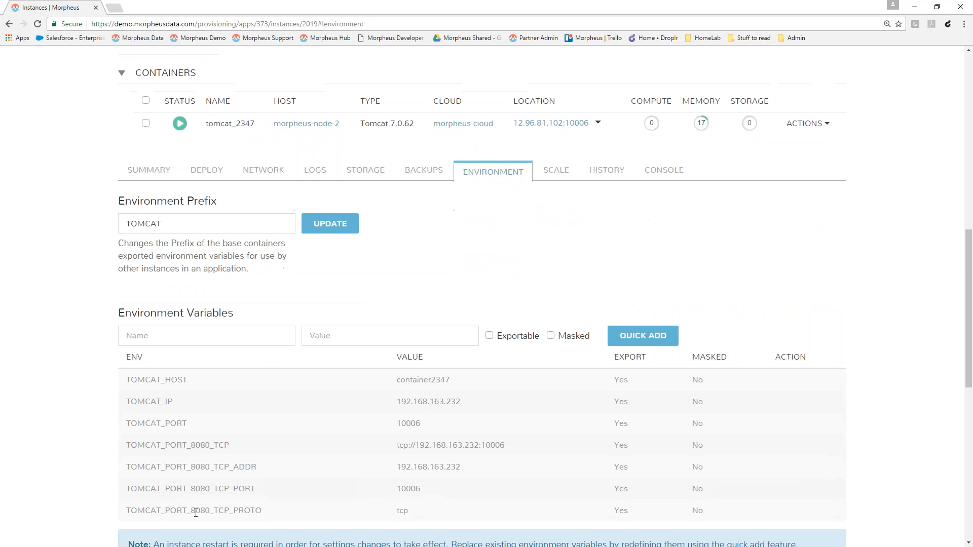
Add an environment variable DATABASE_NAME with the value spud to the Tomcat instance and save it
click(186, 337)
text(DATA)
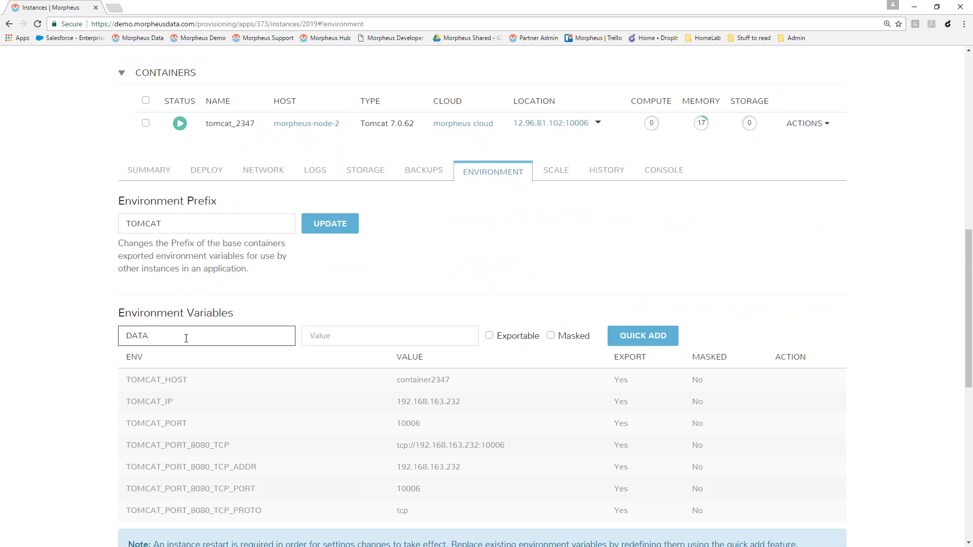
text(BASE_NAME)
key(Tab)
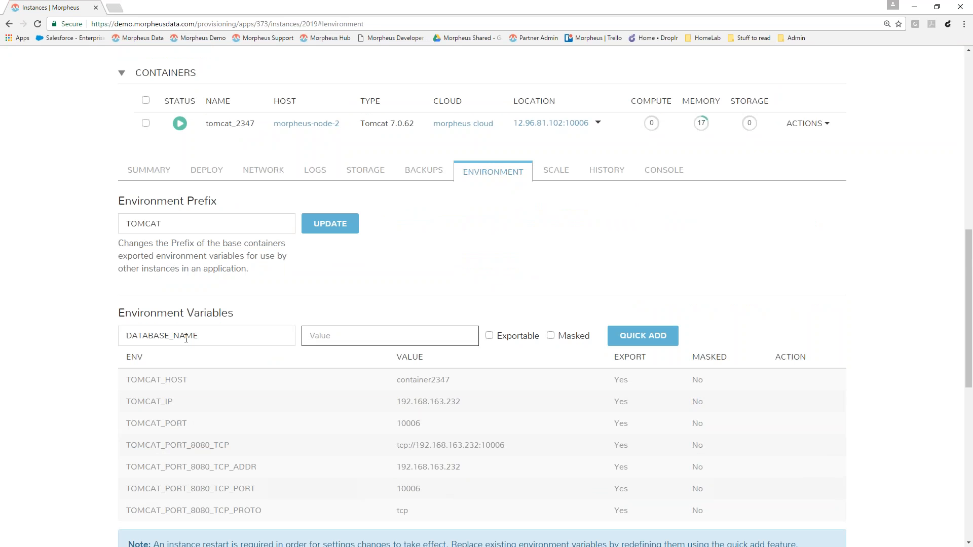
text(spud)
click(639, 337)
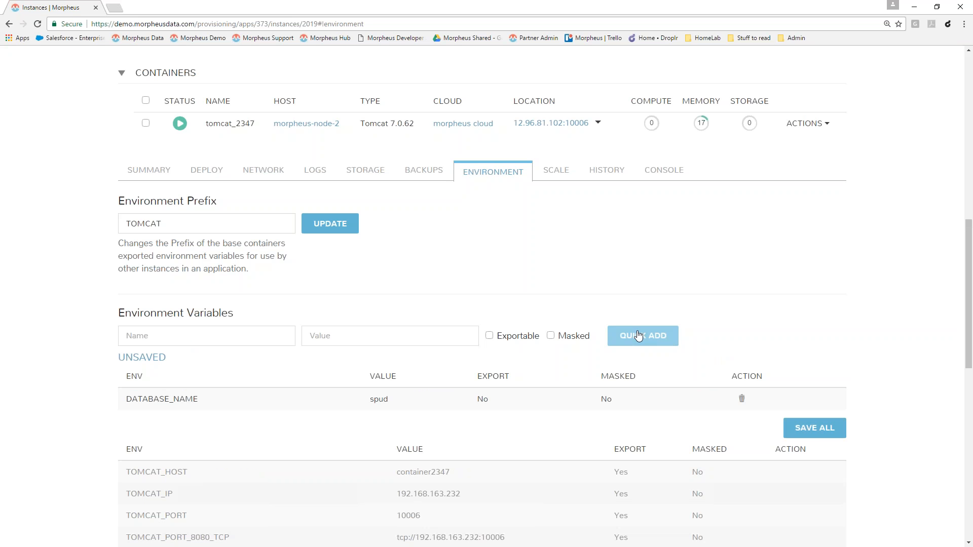
click(836, 428)
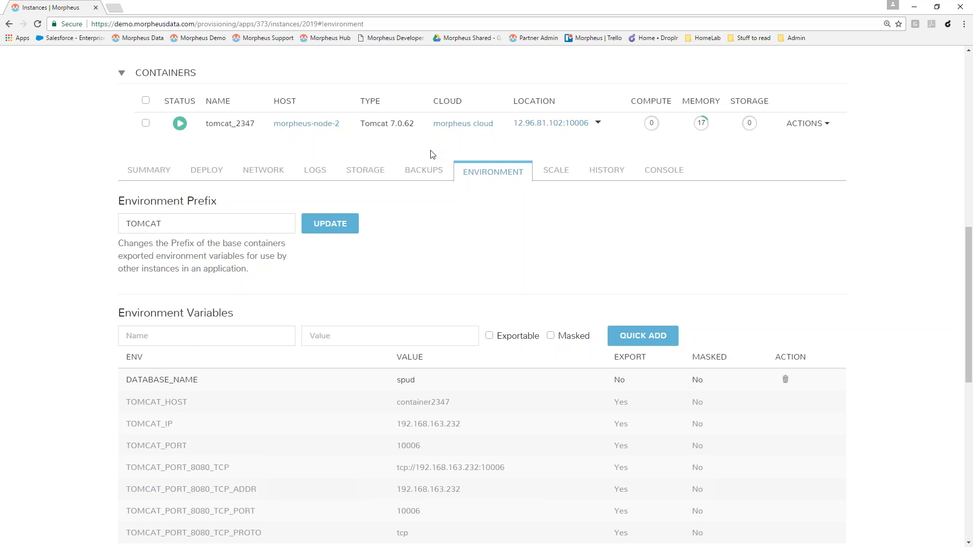
Start a new deploy on the Tomcat instance using the Spud Marketing deployment, version 1.3
click(208, 174)
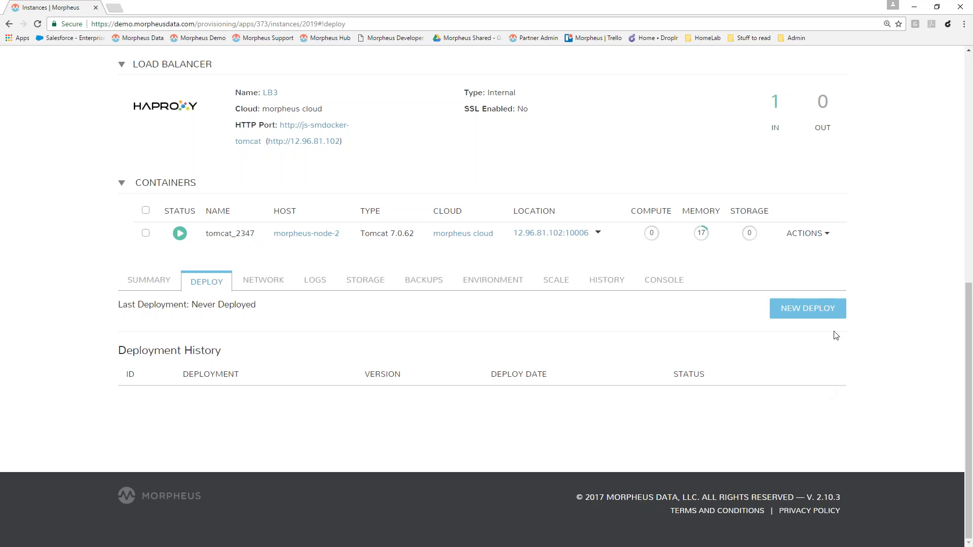
click(814, 315)
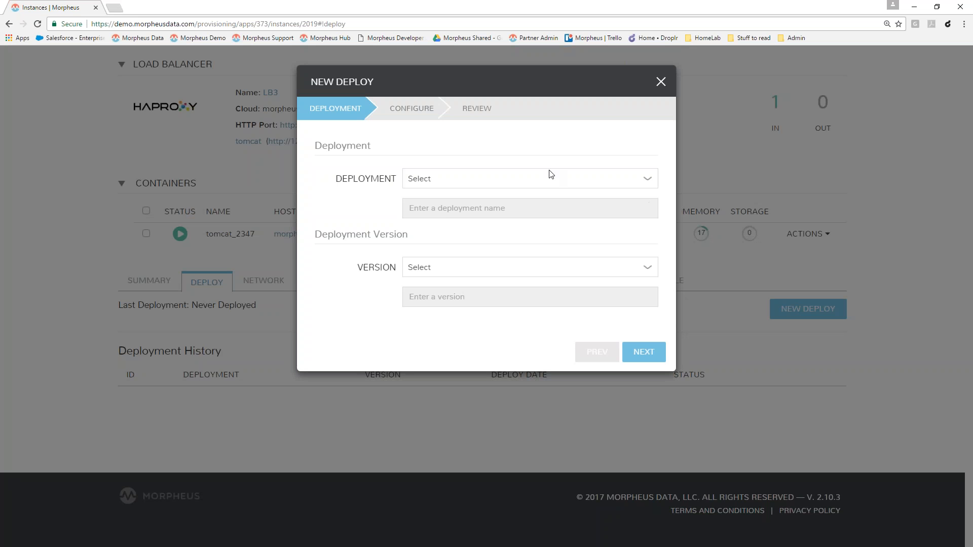
click(442, 181)
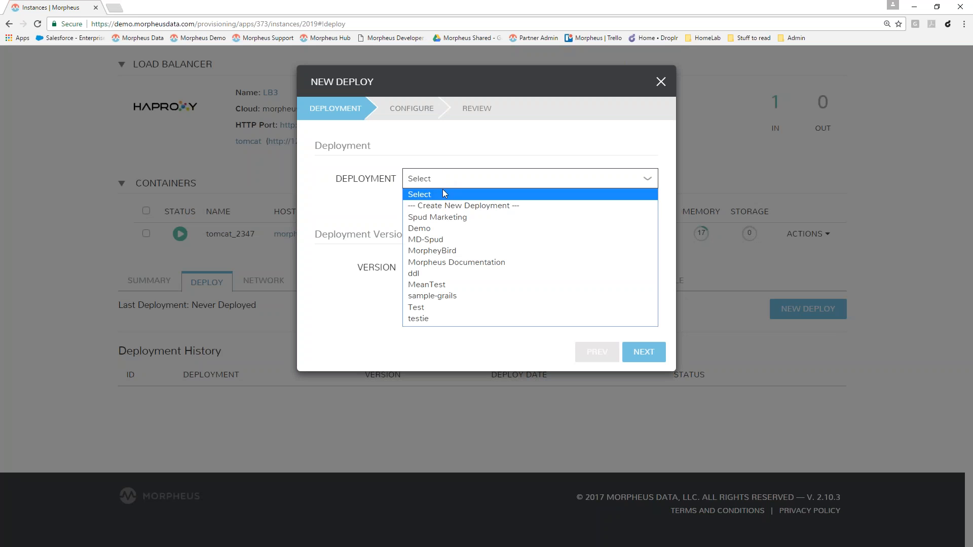
click(432, 219)
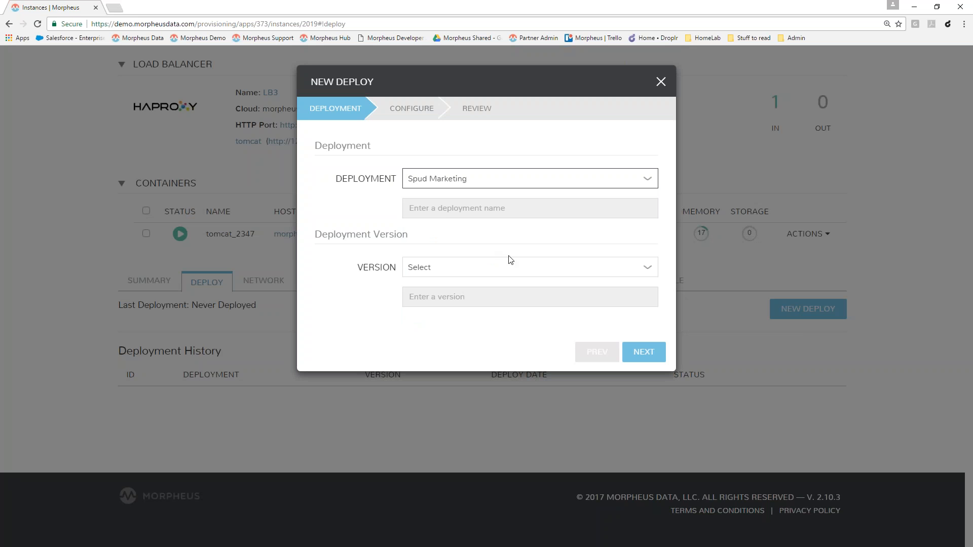
click(437, 272)
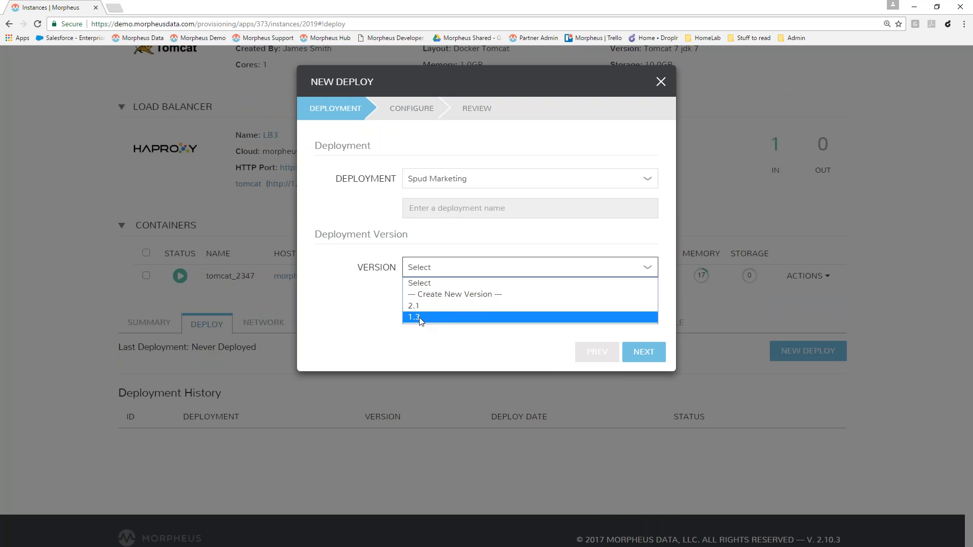
click(419, 318)
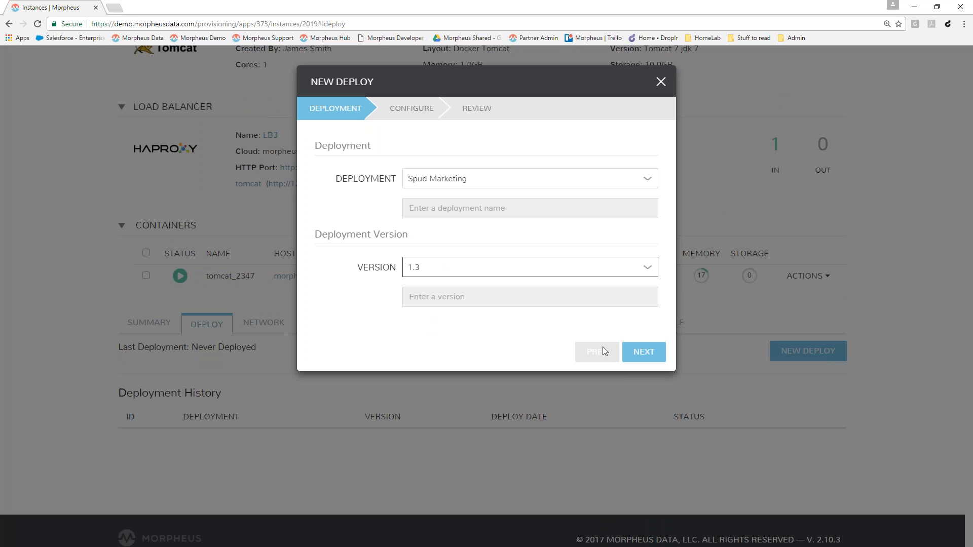
click(652, 356)
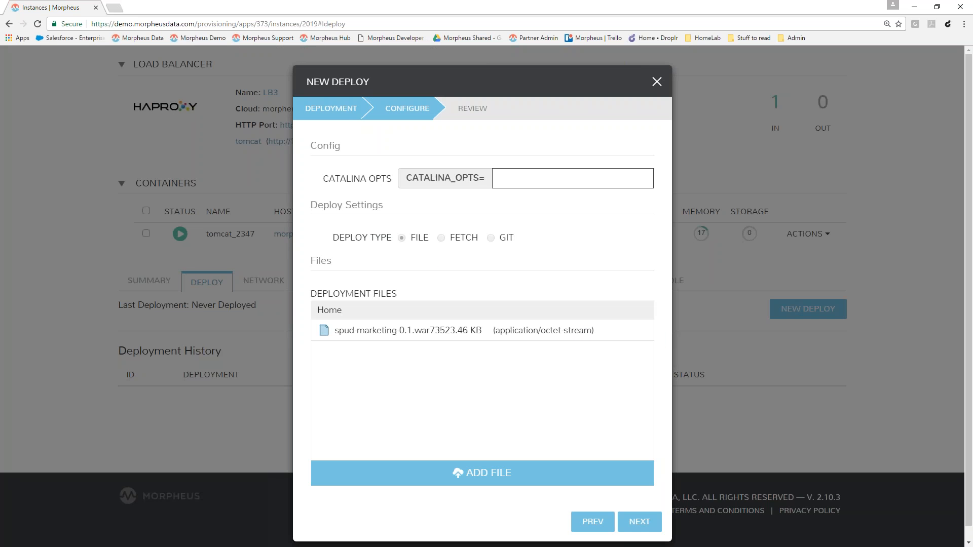
Set the deploy's CATALINA_OPTS to -Dgrails.env=prod and complete the deployment
click(532, 169)
scroll(395, 377, up, 1)
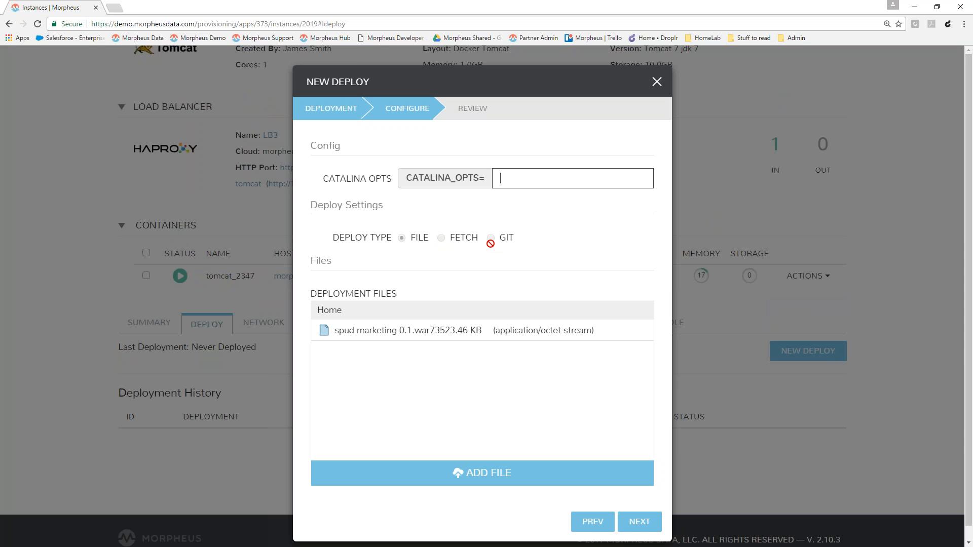
text(-Dgrails.env=prod)
click(639, 521)
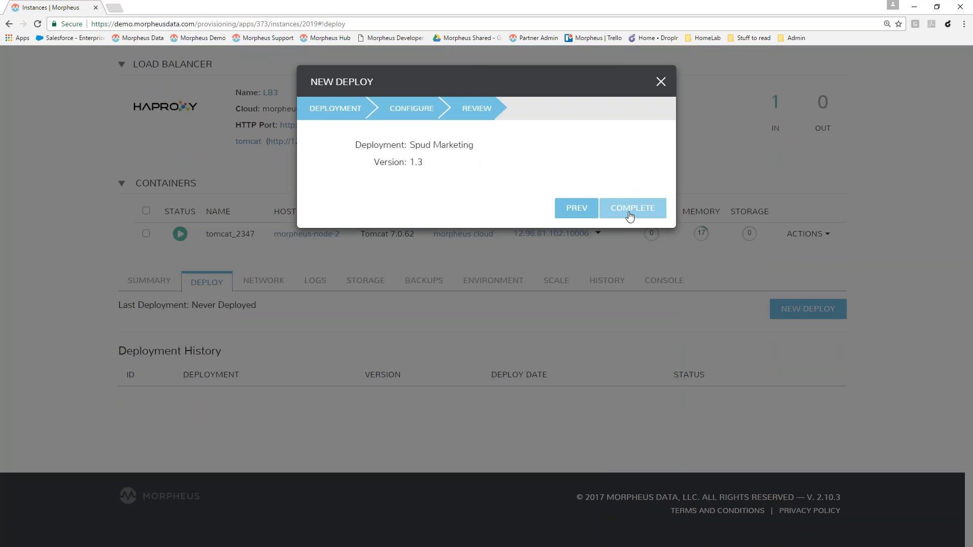
click(629, 217)
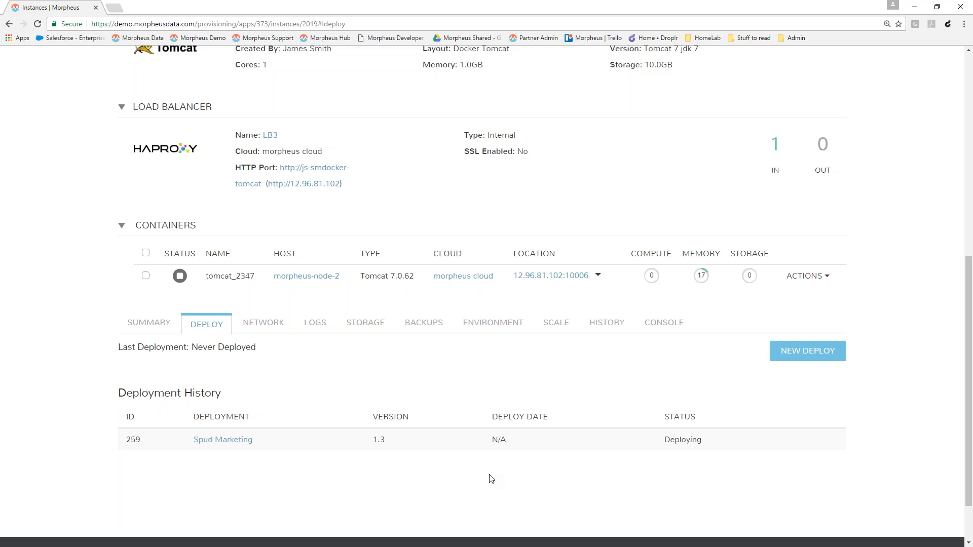
Restart the service on the js-smdocker-tomcat instance and accept the restart of its running containers
scroll(491, 479, up, 6)
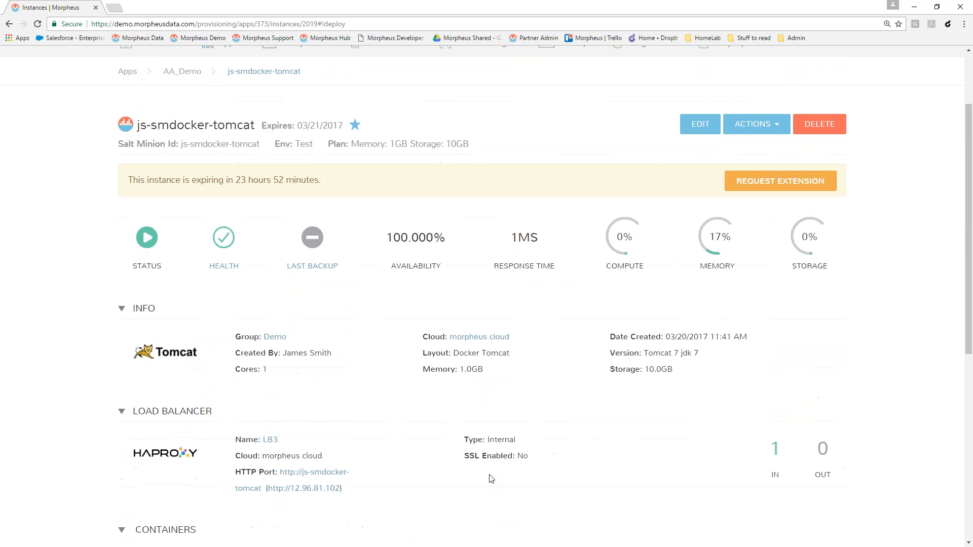
scroll(490, 478, up, 2)
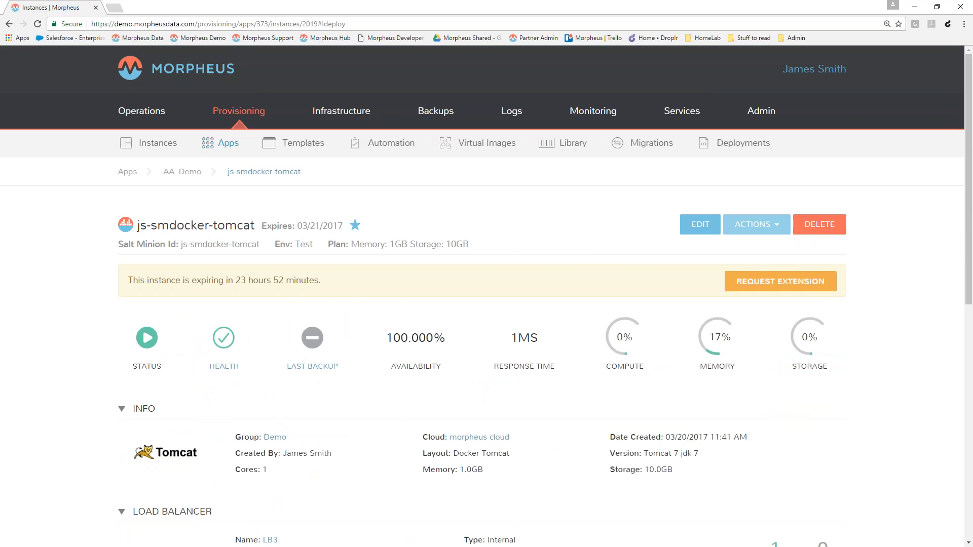
click(756, 224)
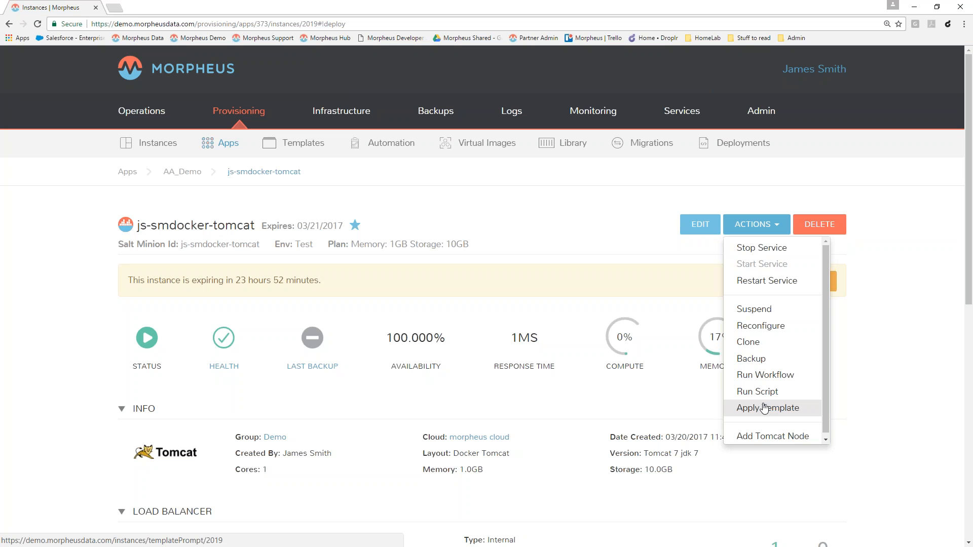
click(764, 281)
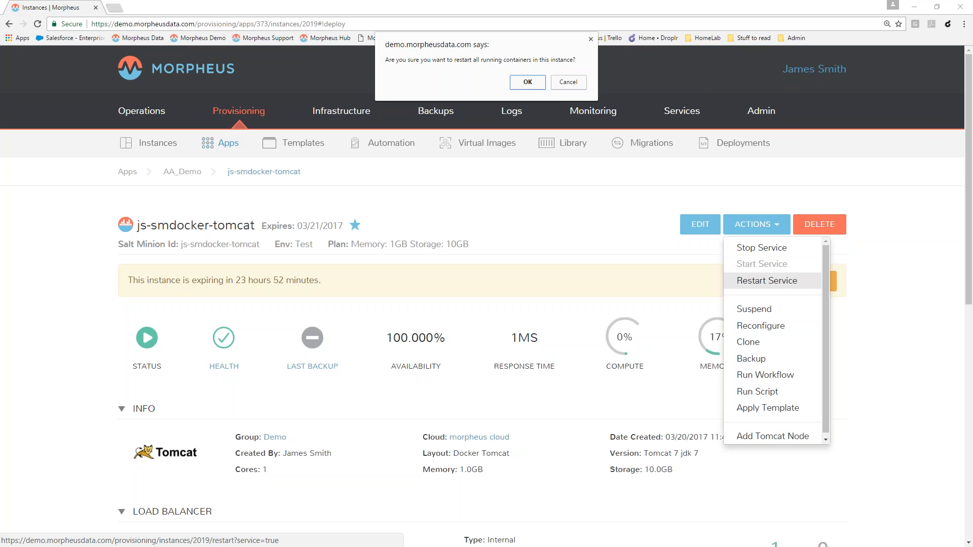
click(528, 82)
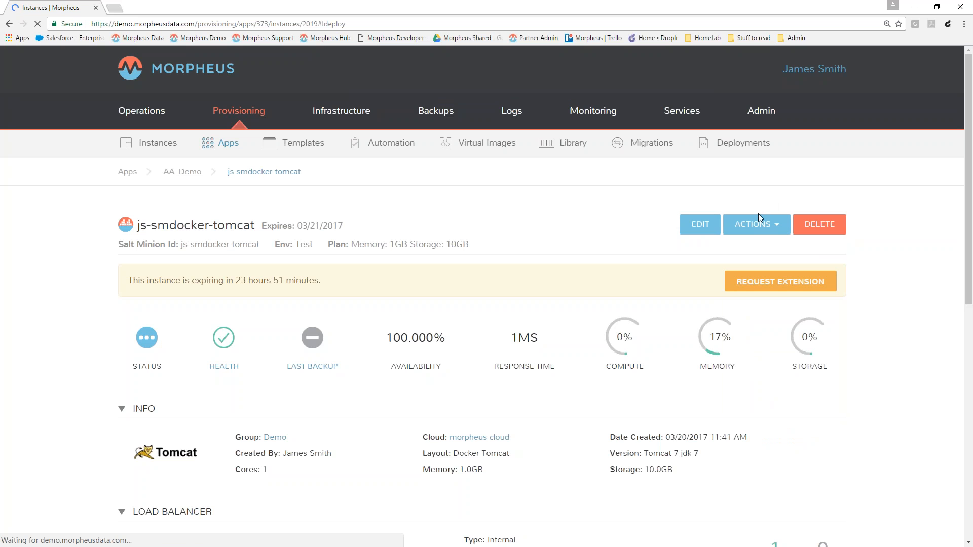
Review the plans available for reconfiguring the js-smdocker-tomcat instance and close the dialog without applying a change
click(760, 229)
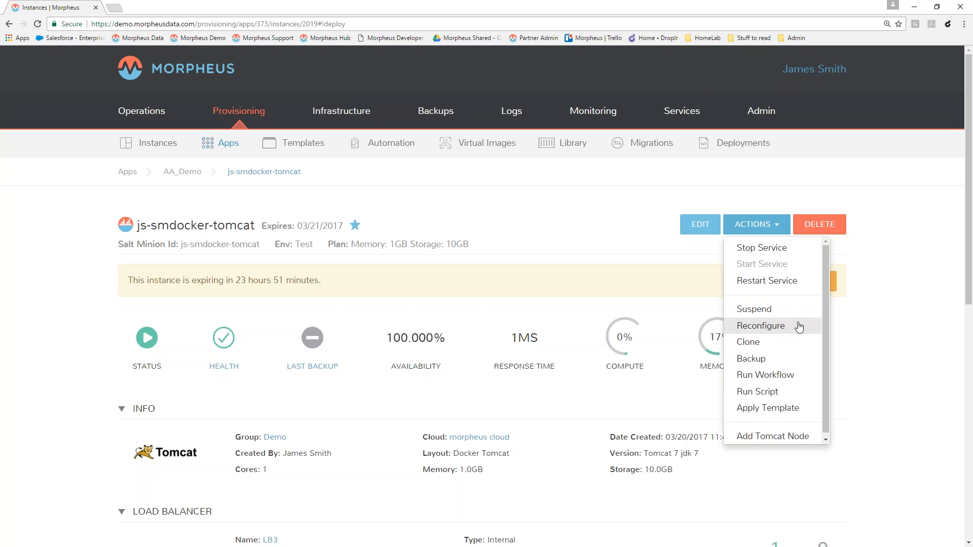
click(751, 327)
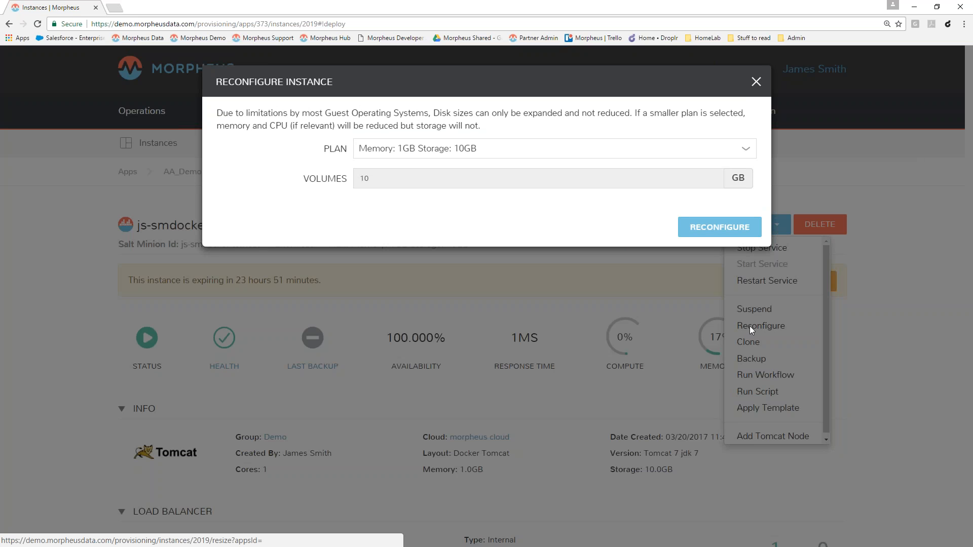
click(516, 148)
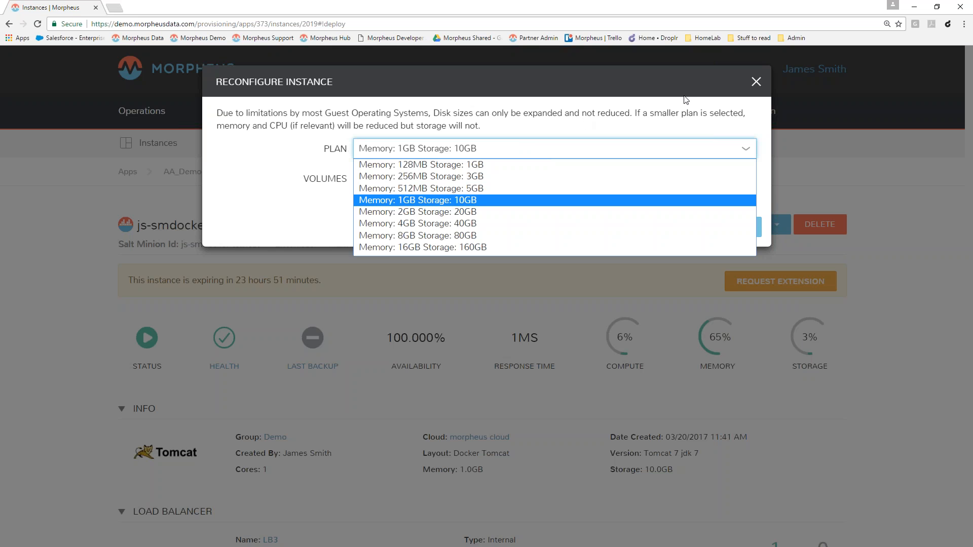
click(757, 82)
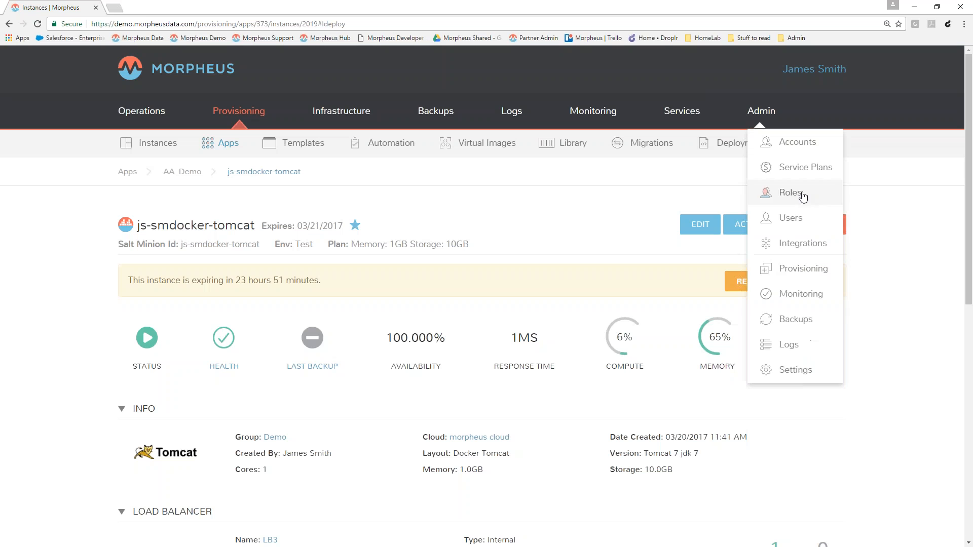
Add one Tomcat node to the js-smdocker-tomcat instance on the AWS Labs Demo cloud and execute the action
click(738, 230)
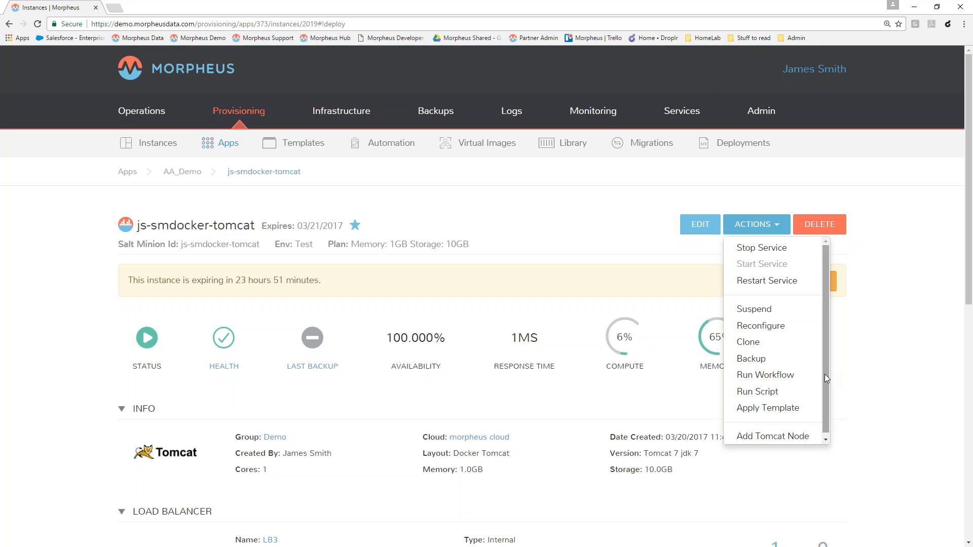
drag(825, 374, 826, 395)
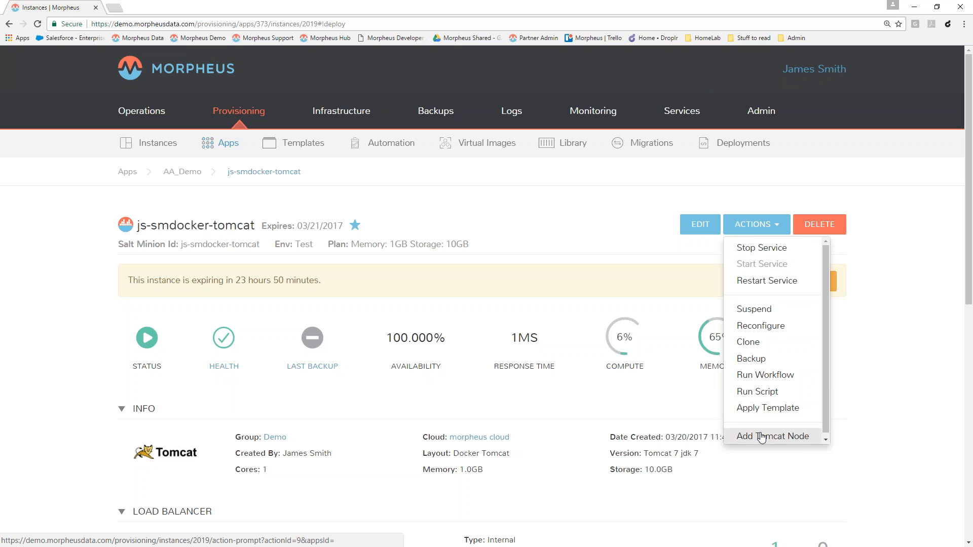
click(762, 437)
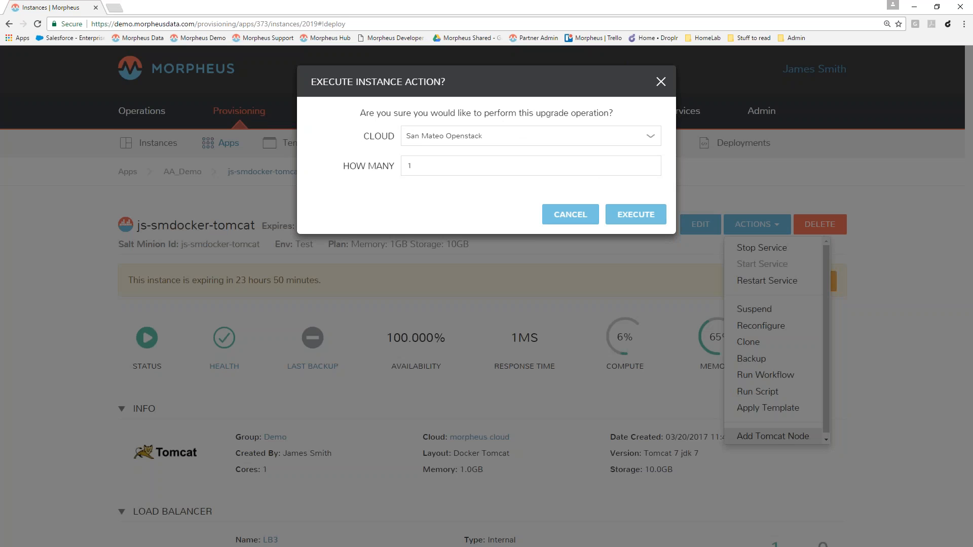
click(477, 140)
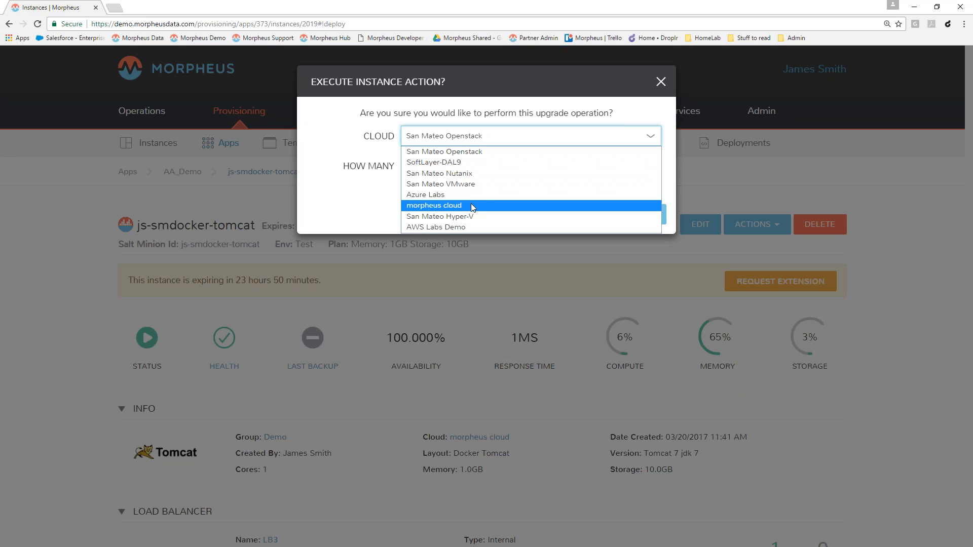
click(446, 226)
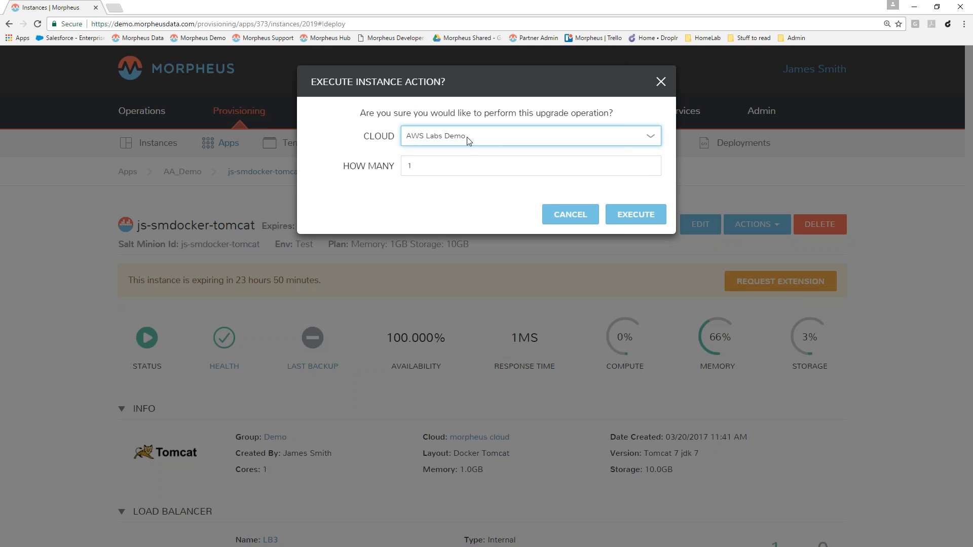
click(637, 219)
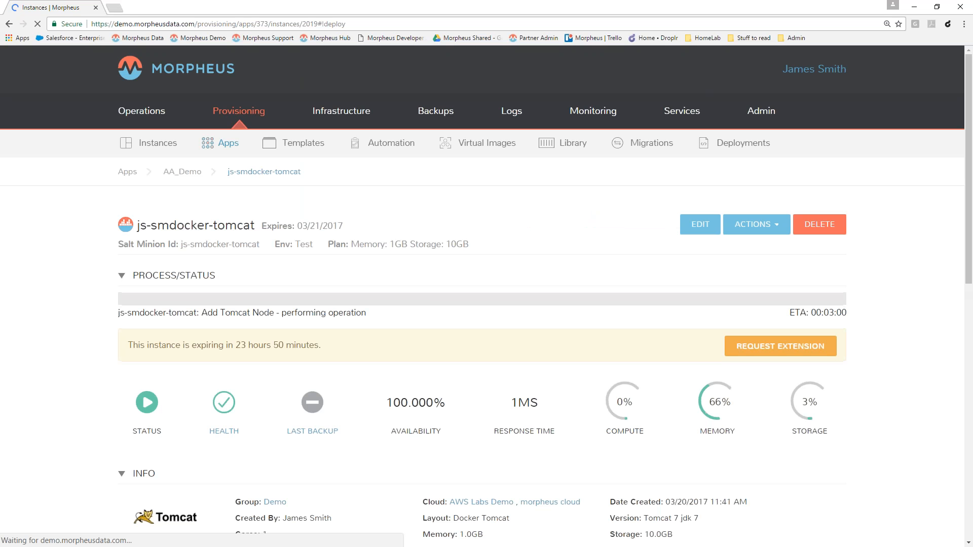
Examine the instance's container list and its scale settings, including load balancer host status, thresholds and schedules
scroll(618, 230, down, 9)
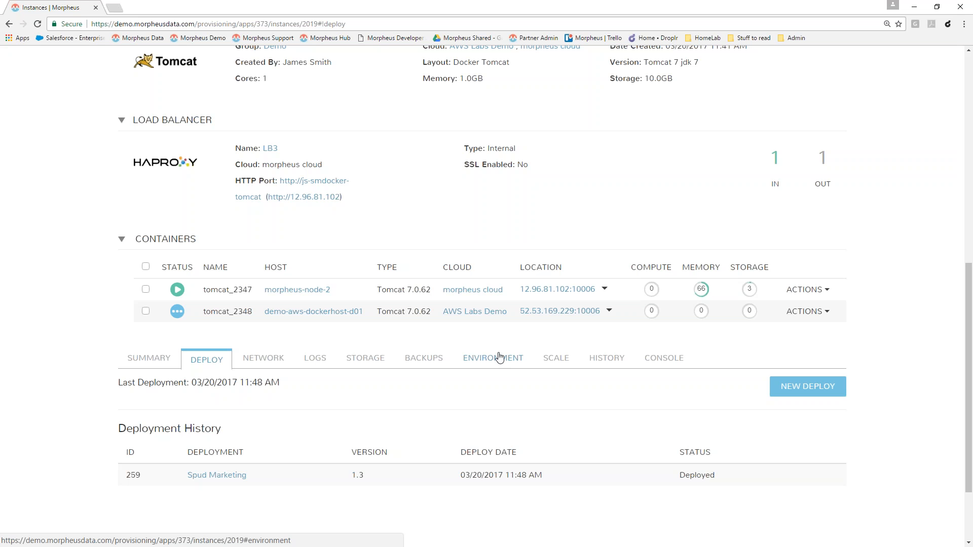
scroll(500, 357, down, 2)
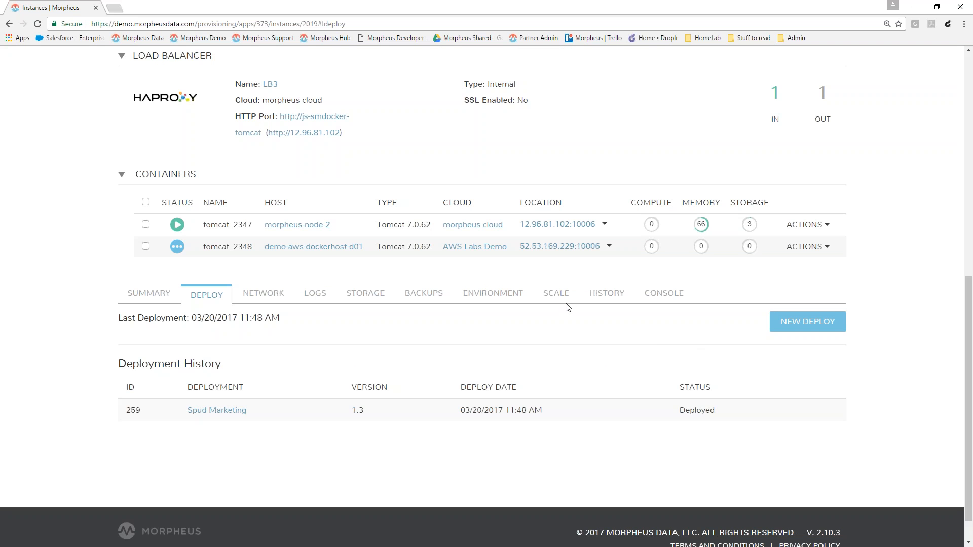
click(551, 297)
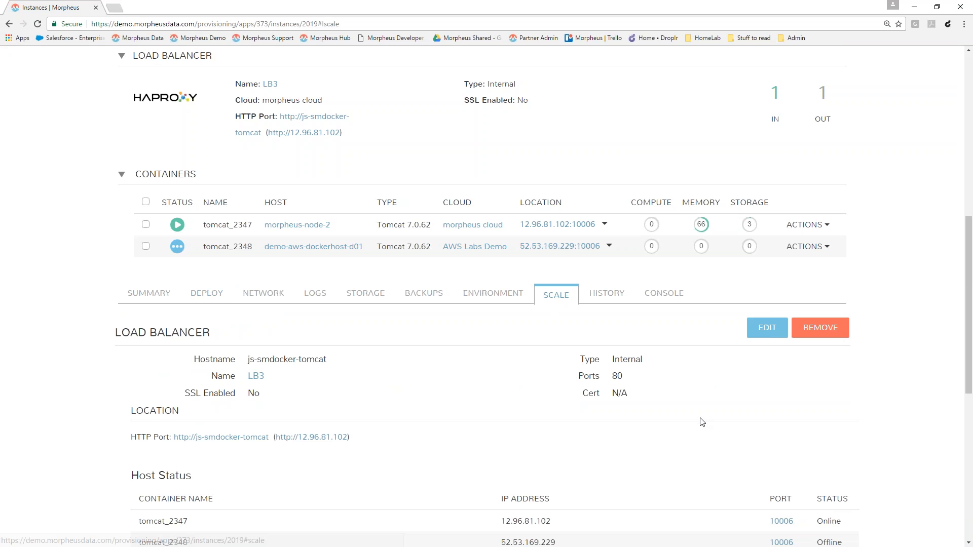
scroll(701, 422, down, 4)
scroll(701, 421, down, 3)
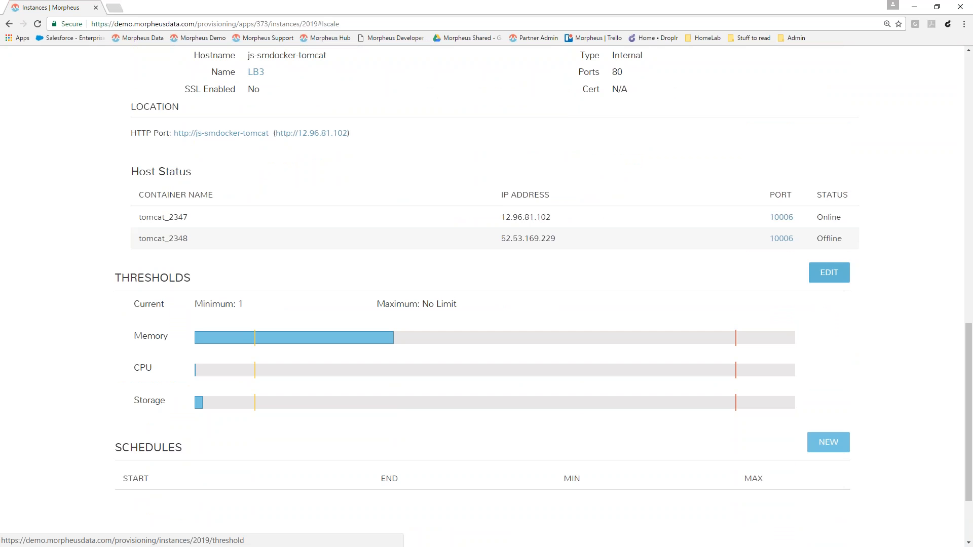
Review the scaling threshold options with their cloud choices and the new schedule form, leaving both without saving
click(829, 272)
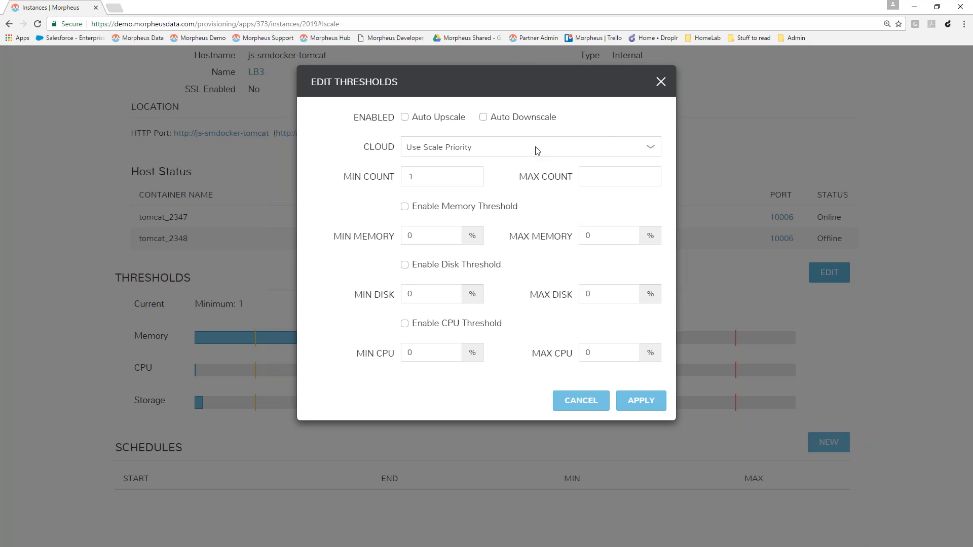
click(499, 150)
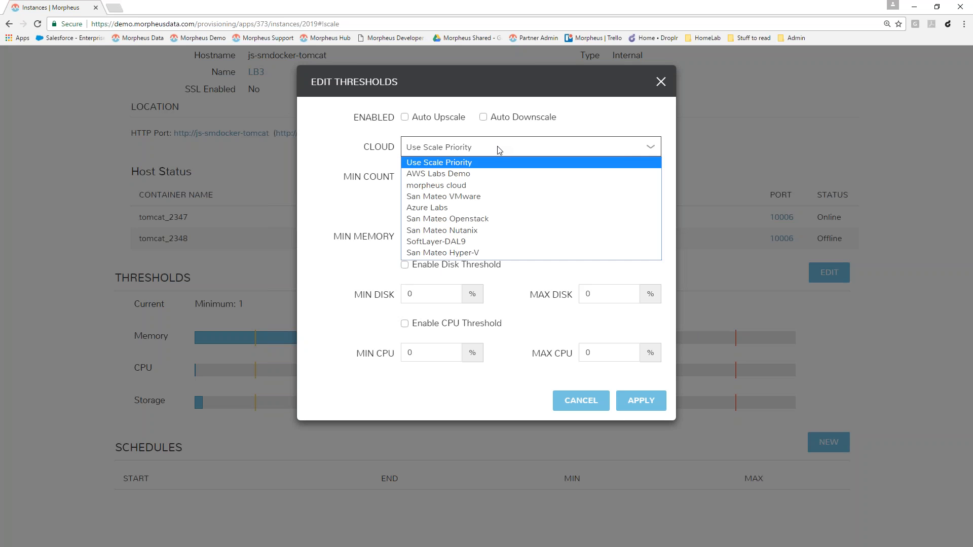
click(499, 149)
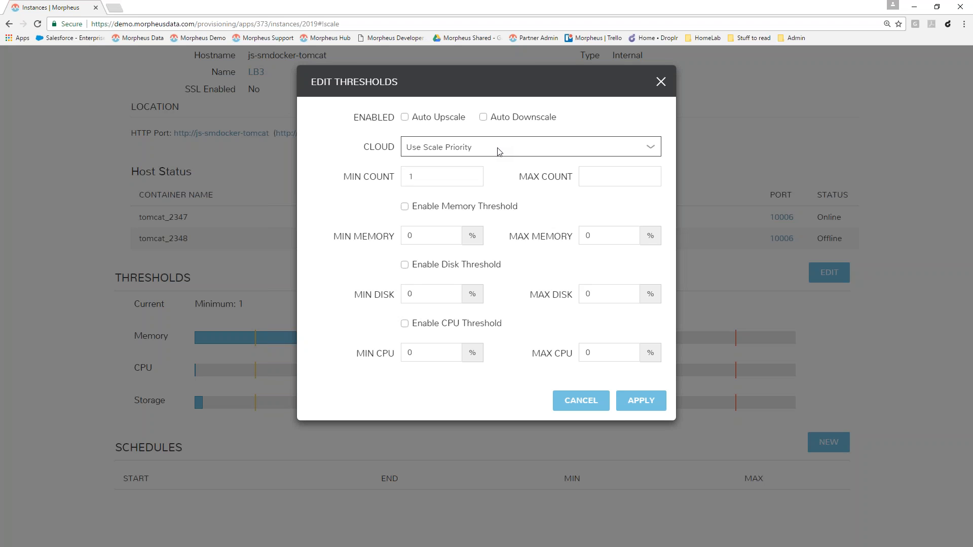
click(580, 401)
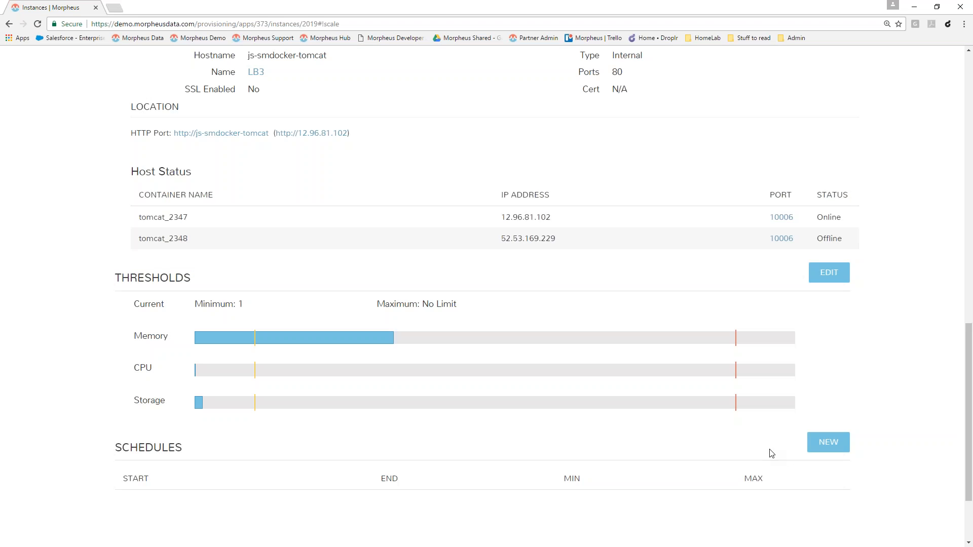
click(829, 442)
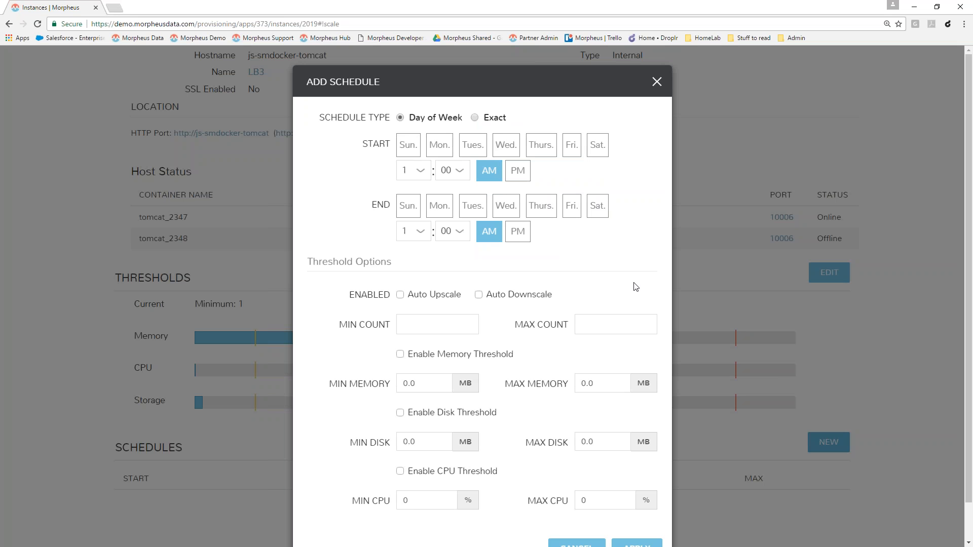
click(658, 84)
Open the site served by the tomcat_2347 container to check the deployment, and return to the instance page
scroll(755, 210, up, 4)
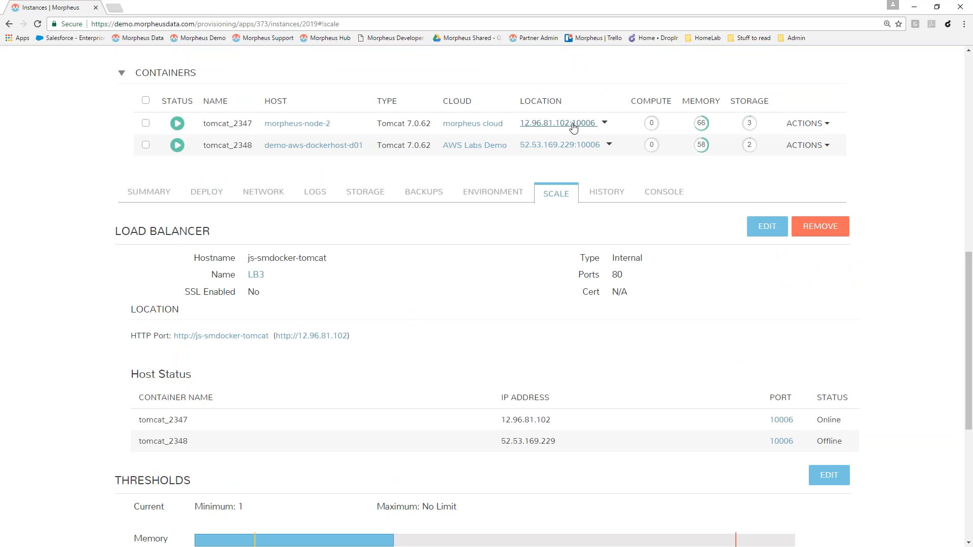
click(550, 124)
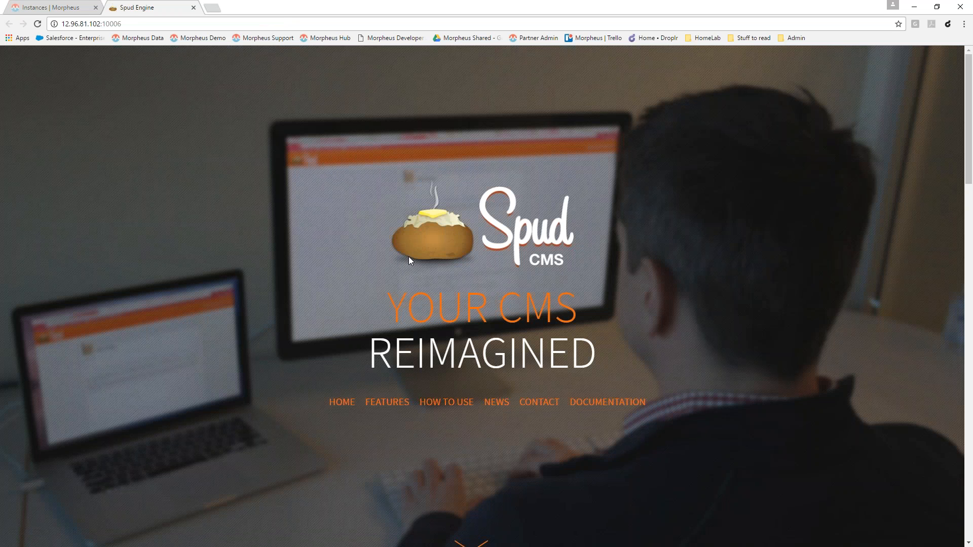
click(41, 7)
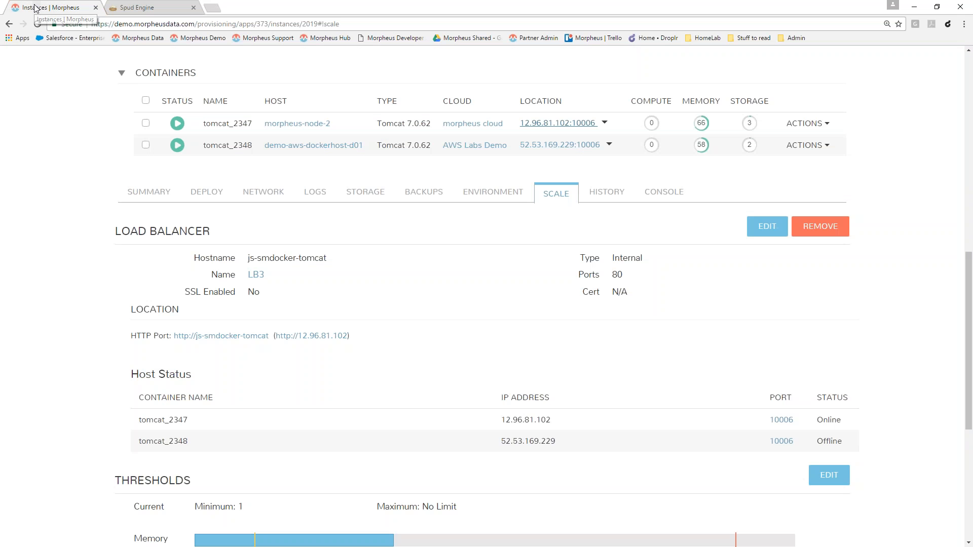
Open the operations reports and examine the host capacity report and the accounts it can be filtered by
scroll(769, 373, up, 7)
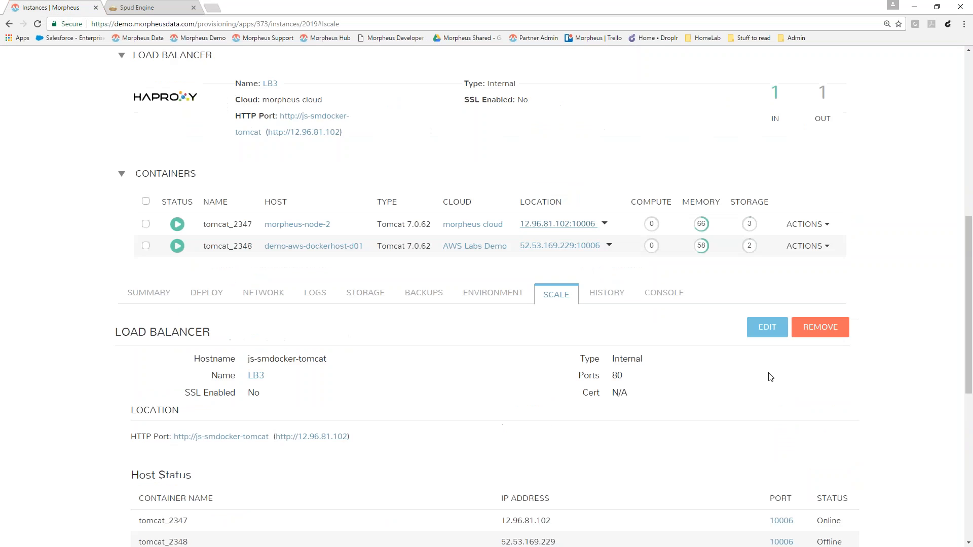
scroll(791, 375, up, 4)
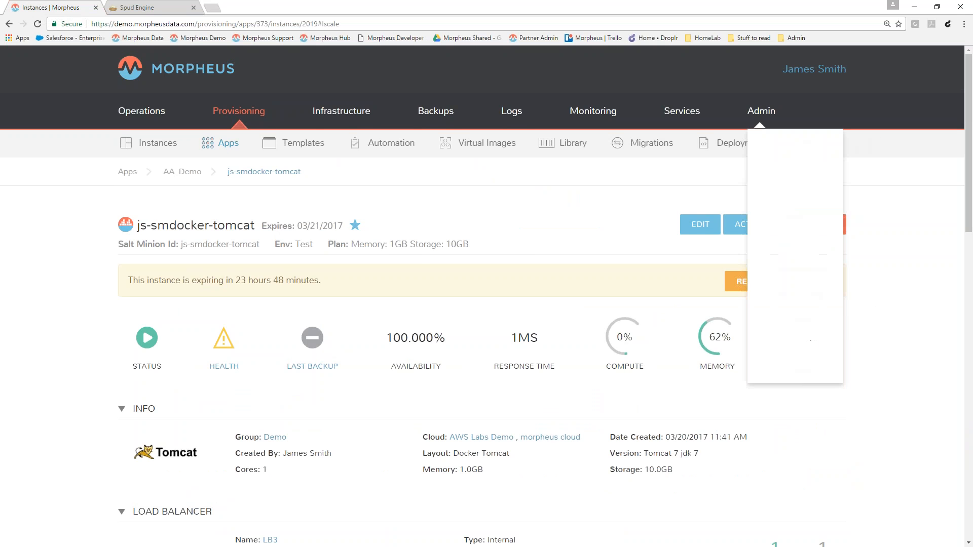
mouse_move(131, 116)
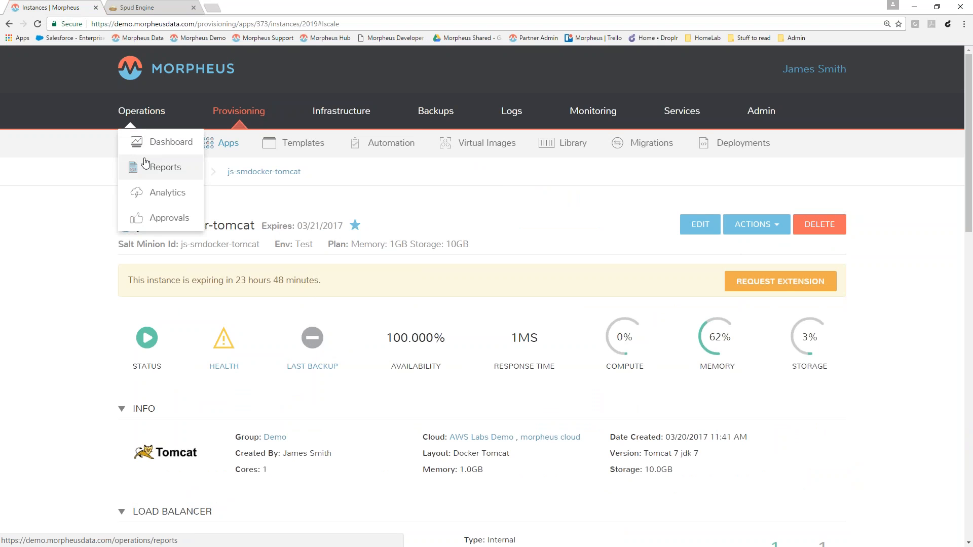
click(160, 171)
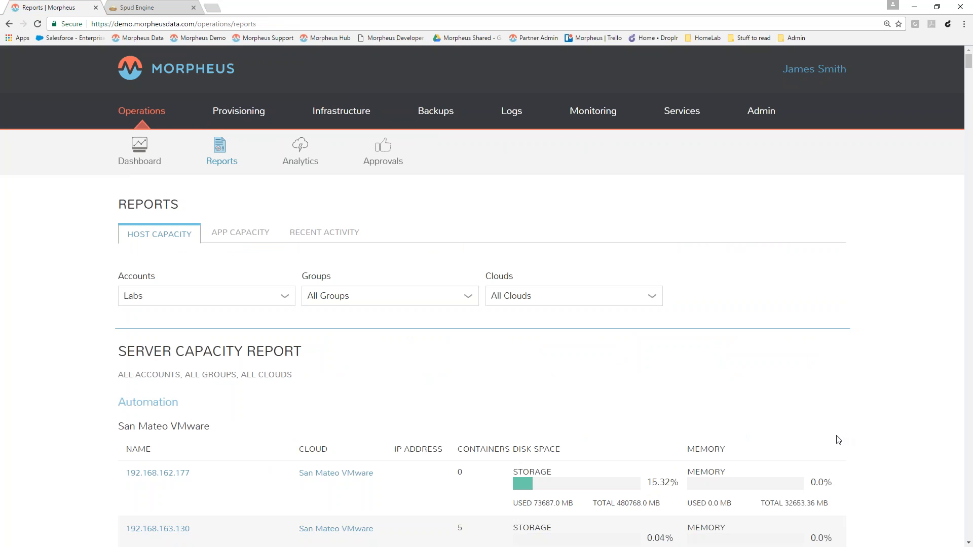
scroll(839, 440, down, 6)
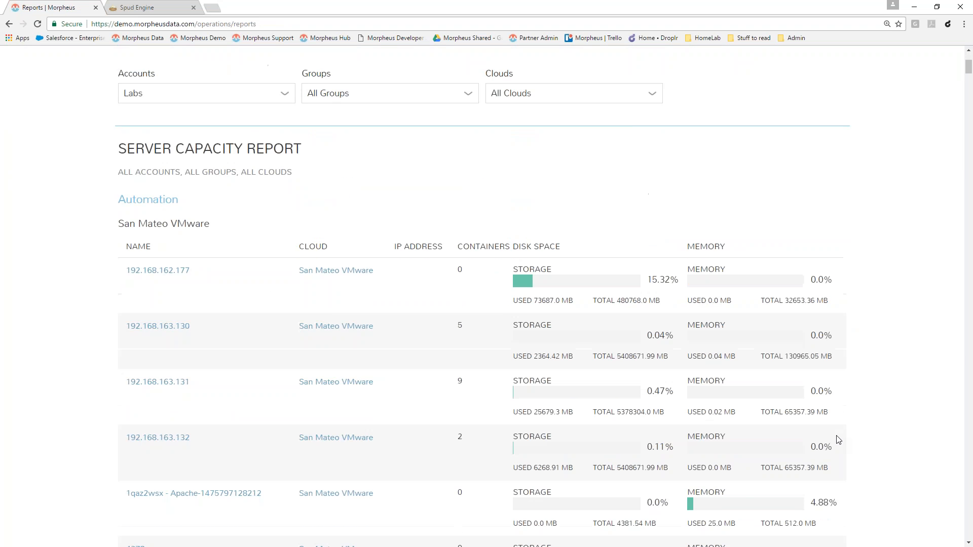
scroll(836, 385, up, 7)
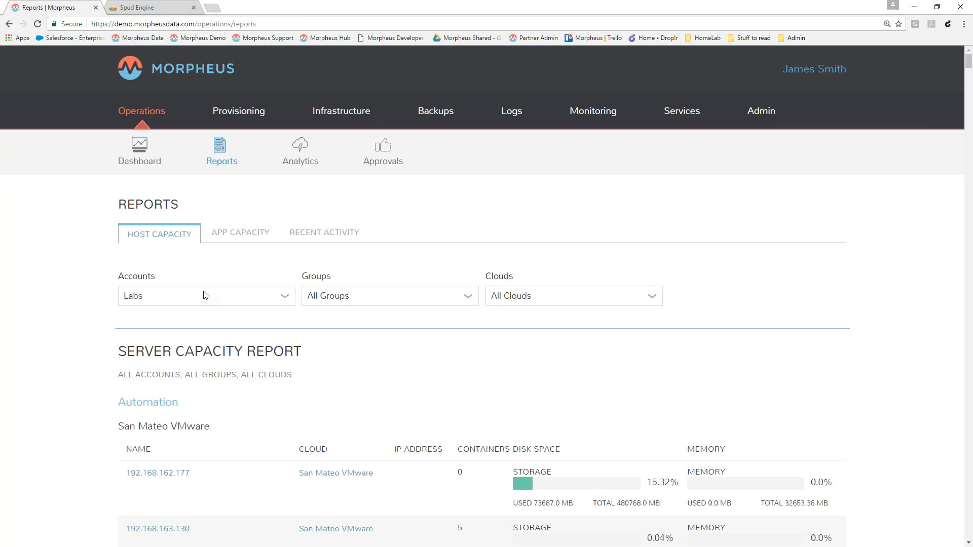
click(188, 300)
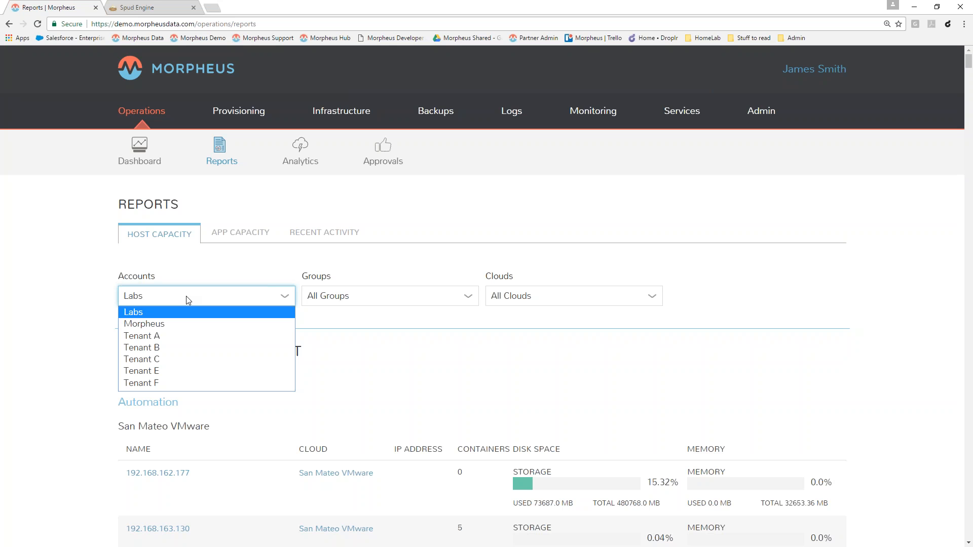
click(188, 300)
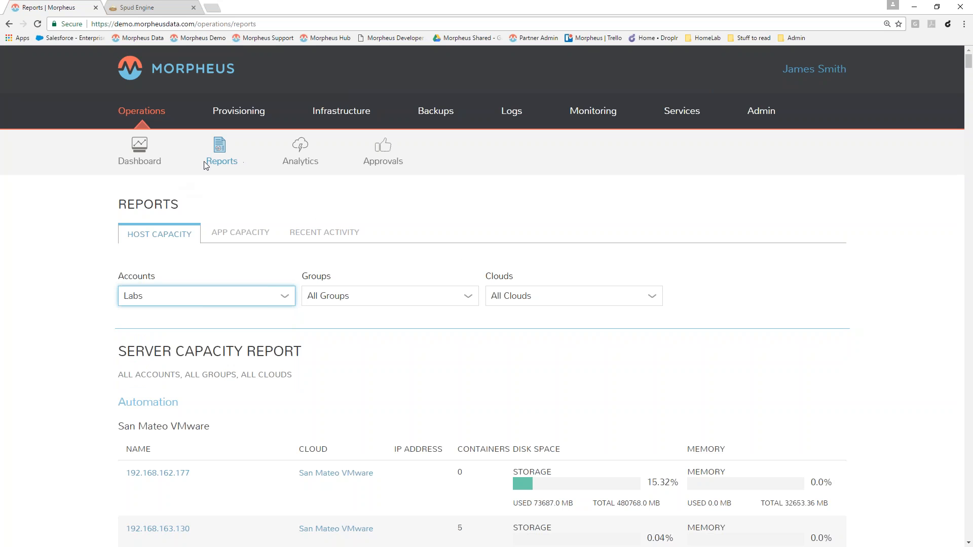
Open the monthly analytics and examine server cost and utilization for each cloud provider
click(302, 153)
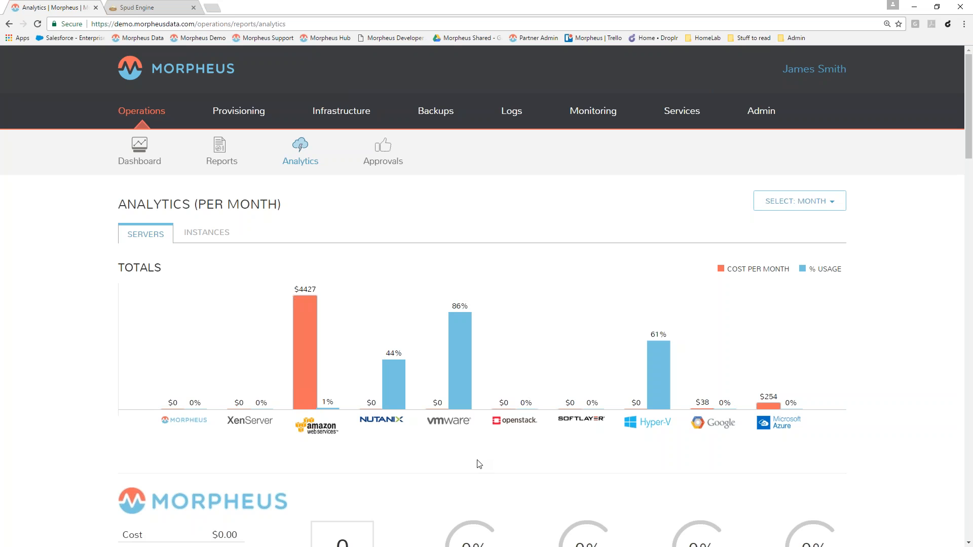
scroll(479, 464, down, 4)
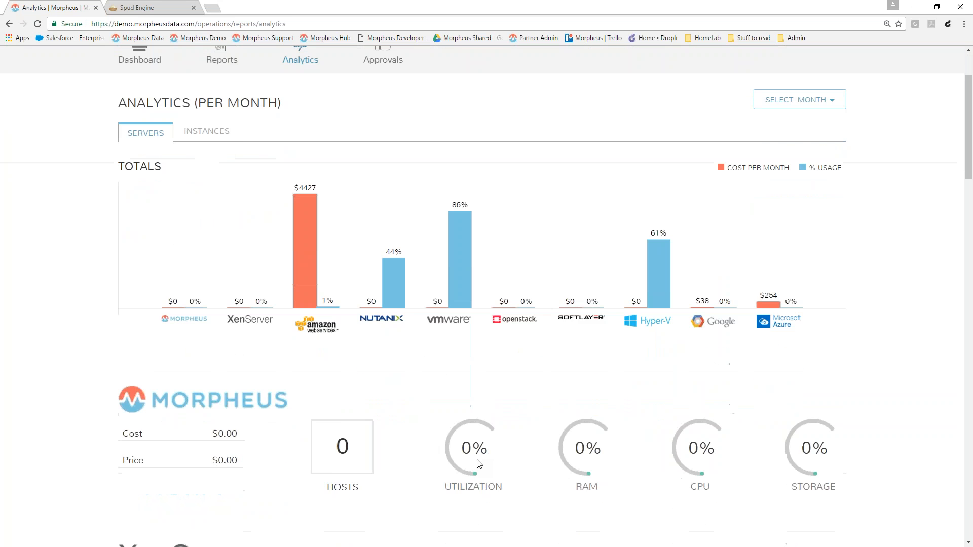
scroll(479, 463, down, 6)
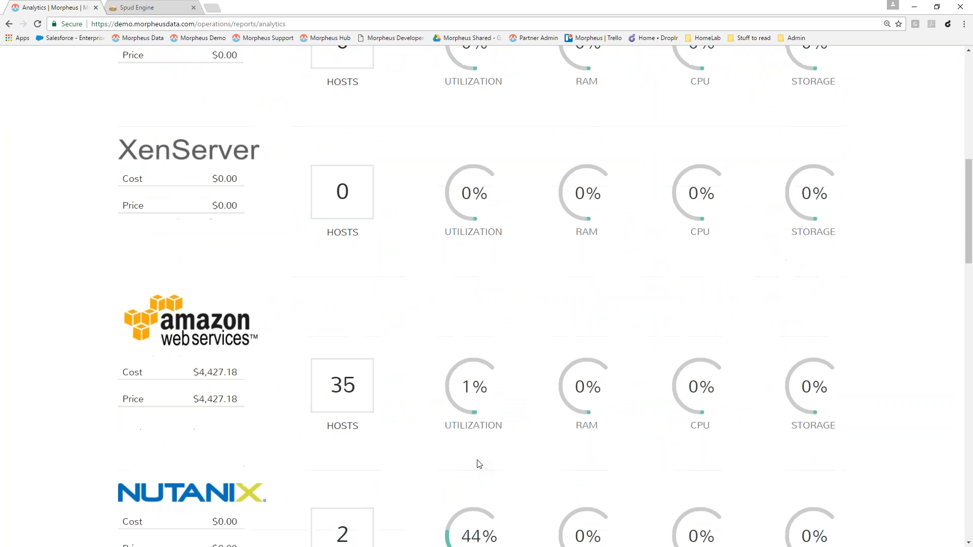
scroll(479, 463, down, 4)
scroll(478, 463, down, 3)
scroll(479, 464, down, 3)
scroll(478, 464, up, 10)
scroll(479, 464, up, 9)
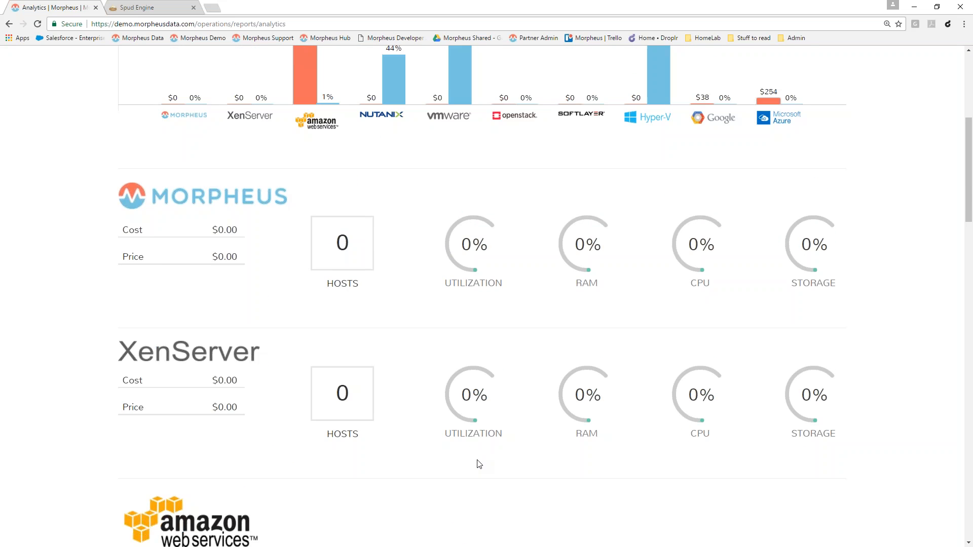